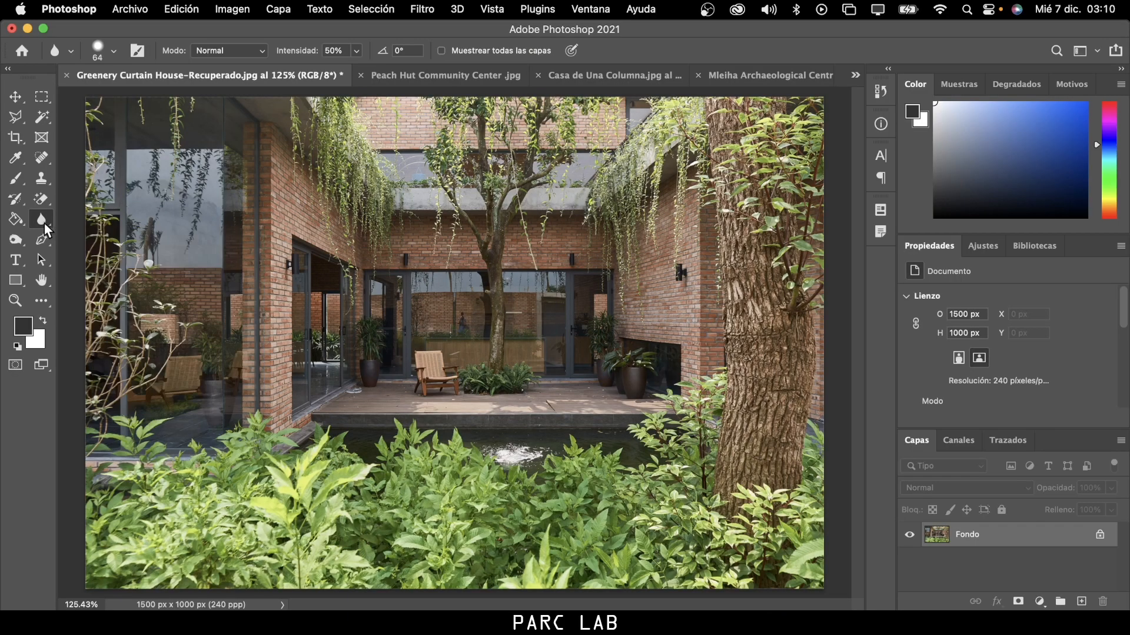
Set the Blur tool's brush to a size of 234 px and a hardness of 100%.
left_click(116, 51)
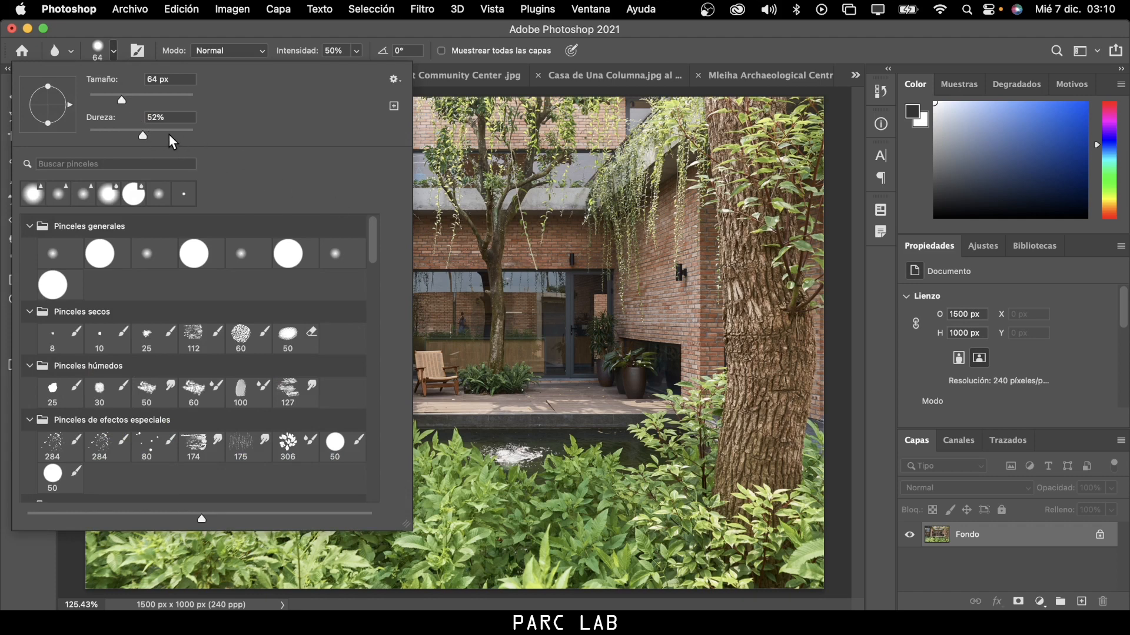
left_click_drag(123, 98, 136, 99)
left_click(170, 100)
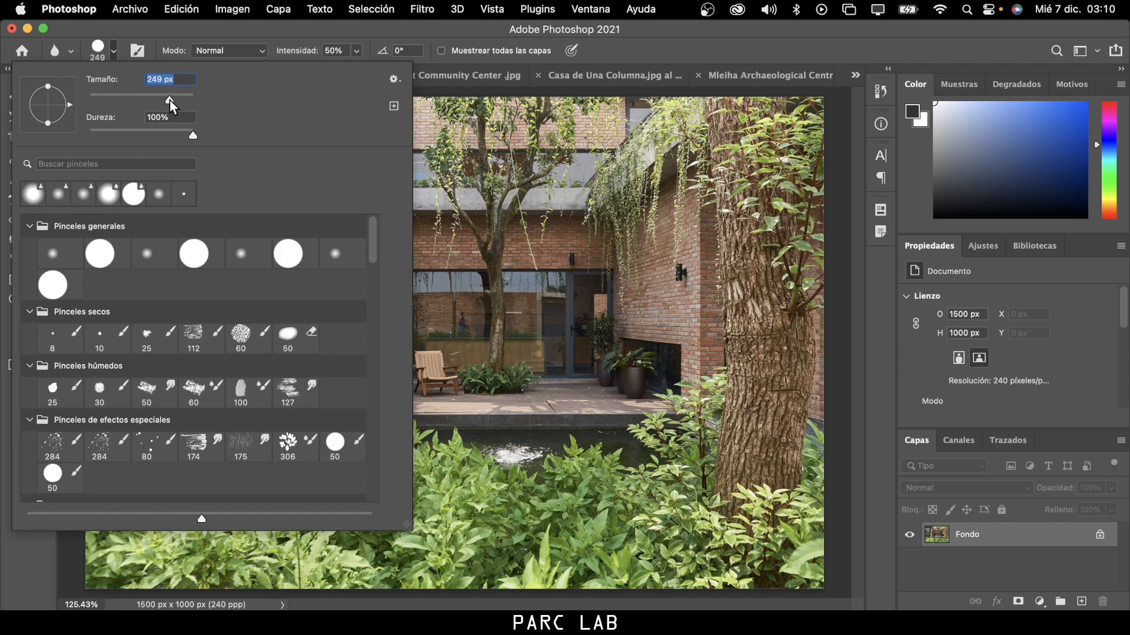
Duplicate the Fondo layer as "Fondo copia" in the same document.
right_click(982, 538)
left_click(876, 468)
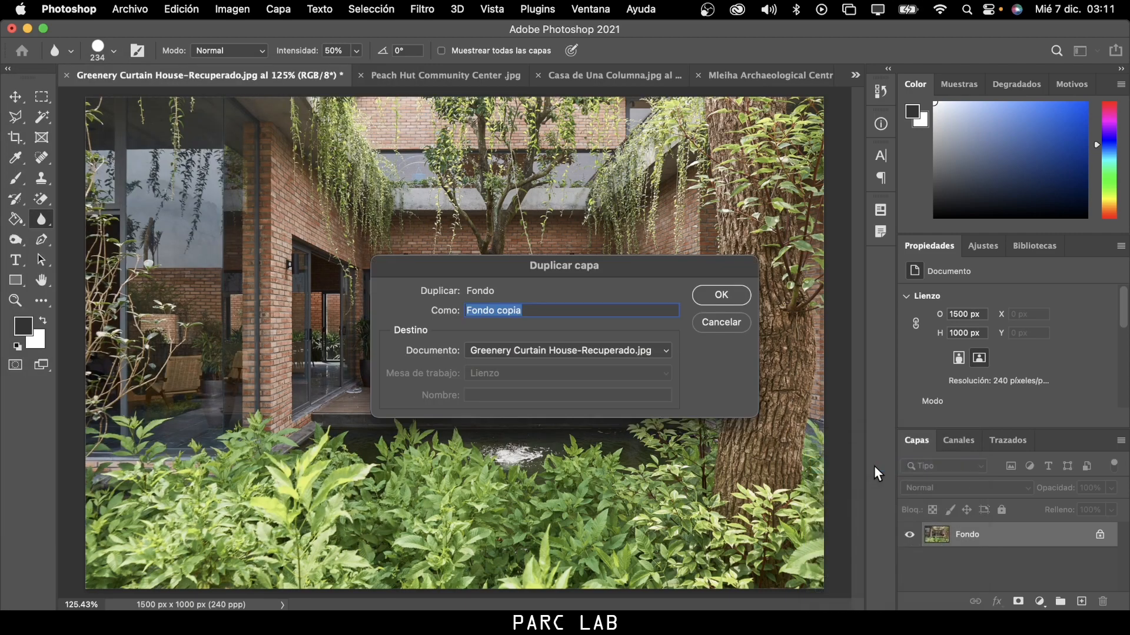
key("Return")
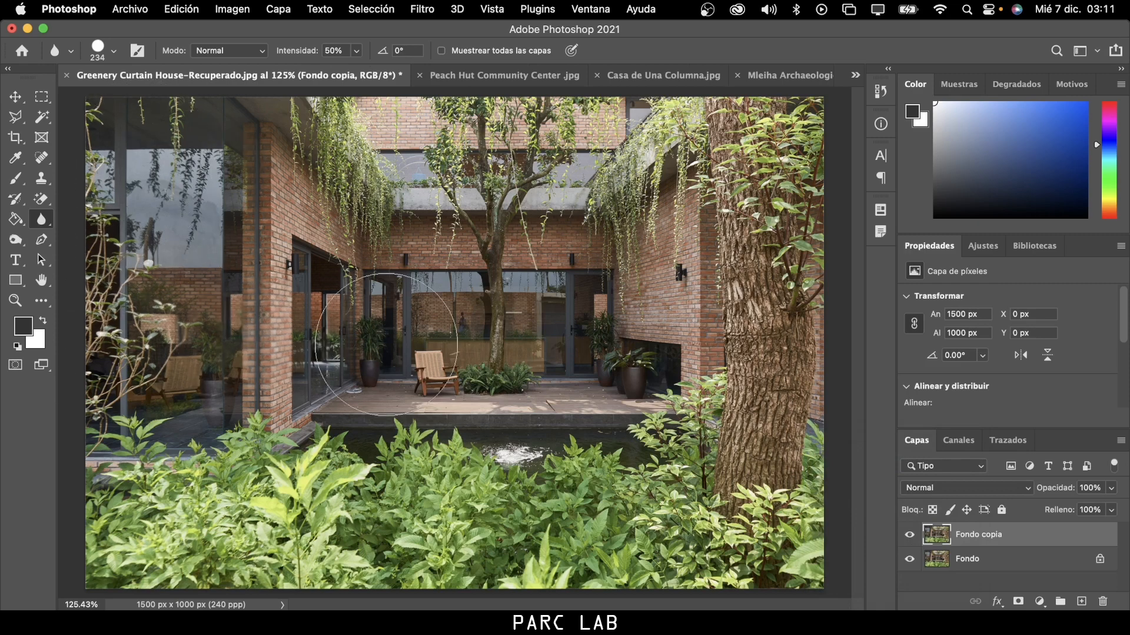
Blur the brick house, courtyard and glass facade behind the plants, raising the Blur tool's strength to 89% for further strokes.
mouse_move(386, 344)
left_mouse_down()
mouse_move(291, 335)
mouse_move(316, 308)
mouse_move(210, 276)
mouse_move(464, 170)
left_mouse_up()
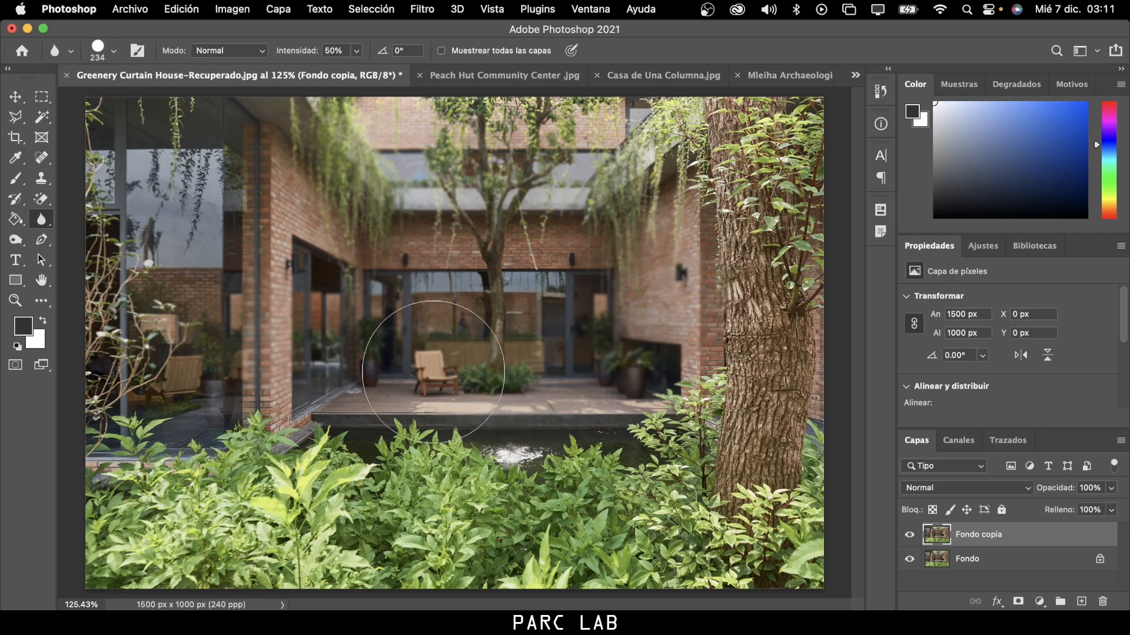
mouse_move(358, 369)
left_mouse_down()
mouse_move(245, 352)
mouse_move(282, 294)
mouse_move(273, 244)
left_mouse_up()
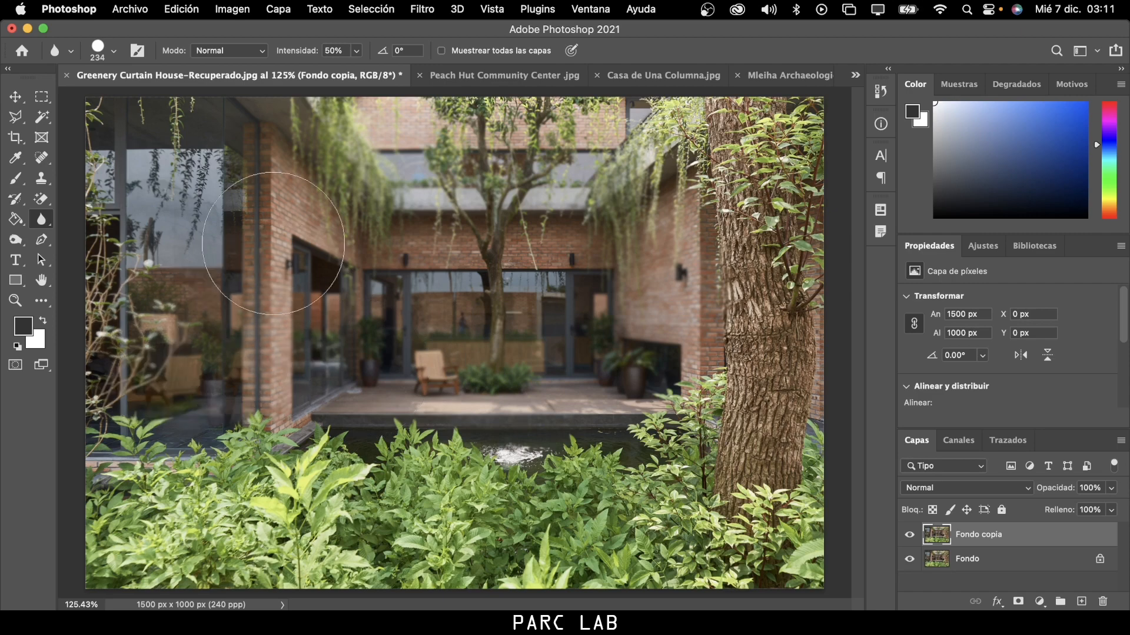
left_click(353, 51)
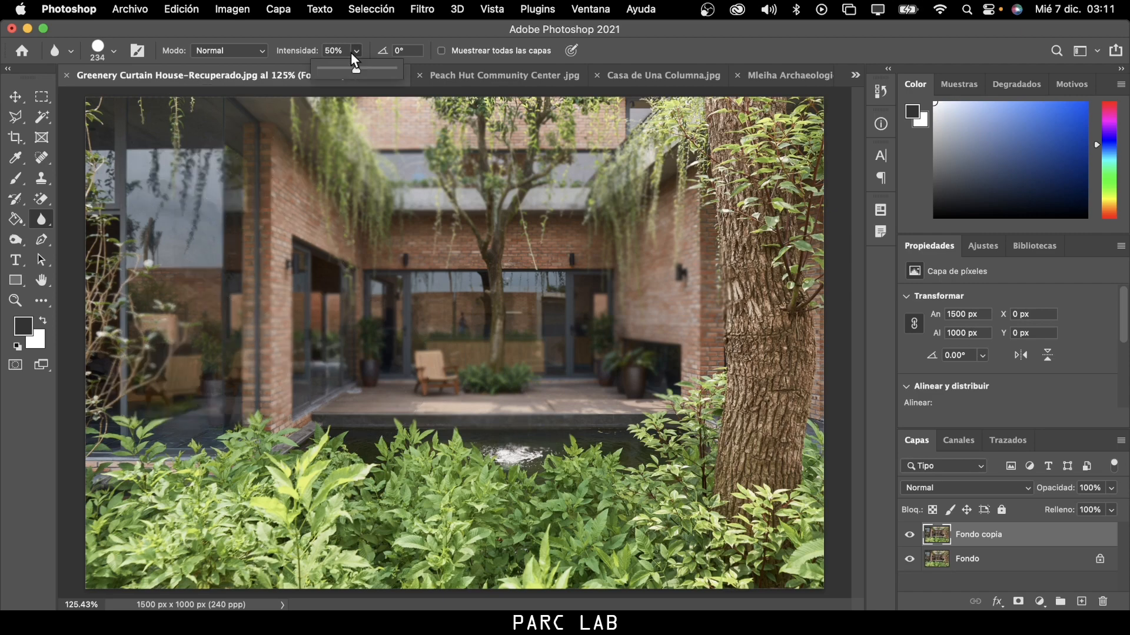
left_click_drag(376, 73, 383, 72)
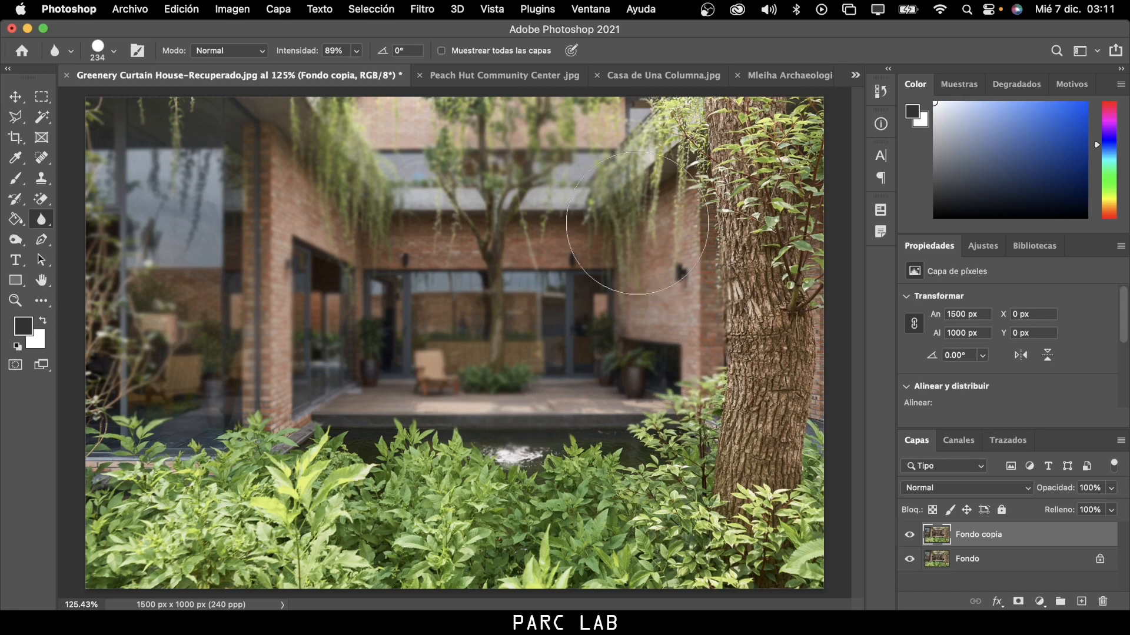
Compare the blurred courtyard with the original by toggling the visibility of the Fondo copia layer.
left_click(909, 536)
left_click(909, 536)
left_click(909, 536)
left_click(909, 536)
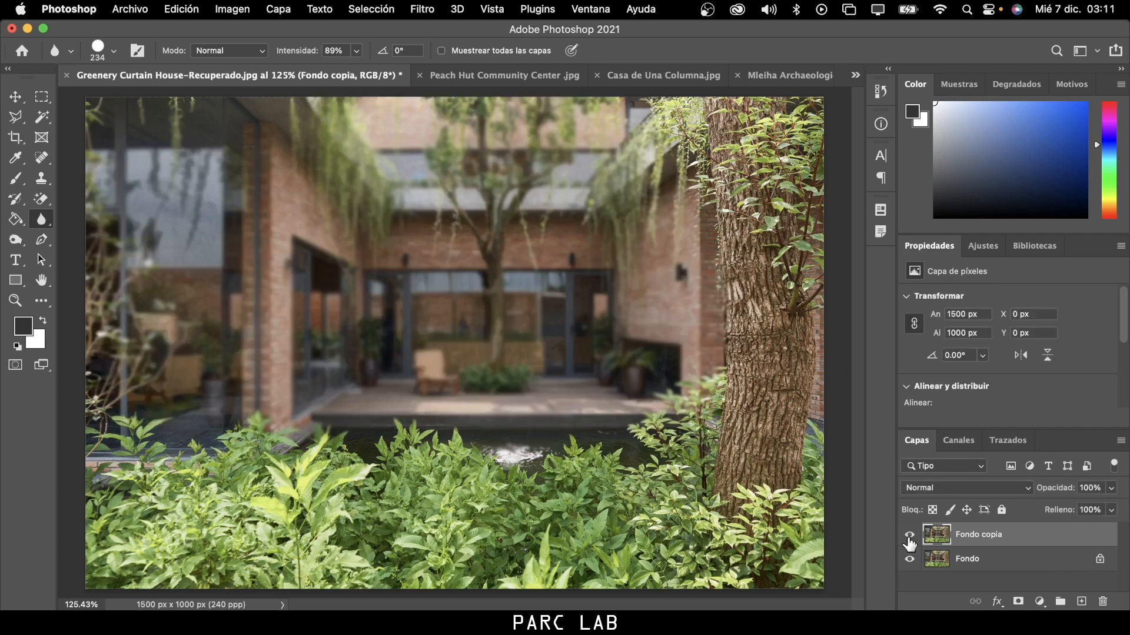
left_click(909, 536)
left_click(909, 537)
Set the Blur brush to 40 px and 61% hardness and blur around the leaf tips at the photo's lower left.
left_click(40, 223)
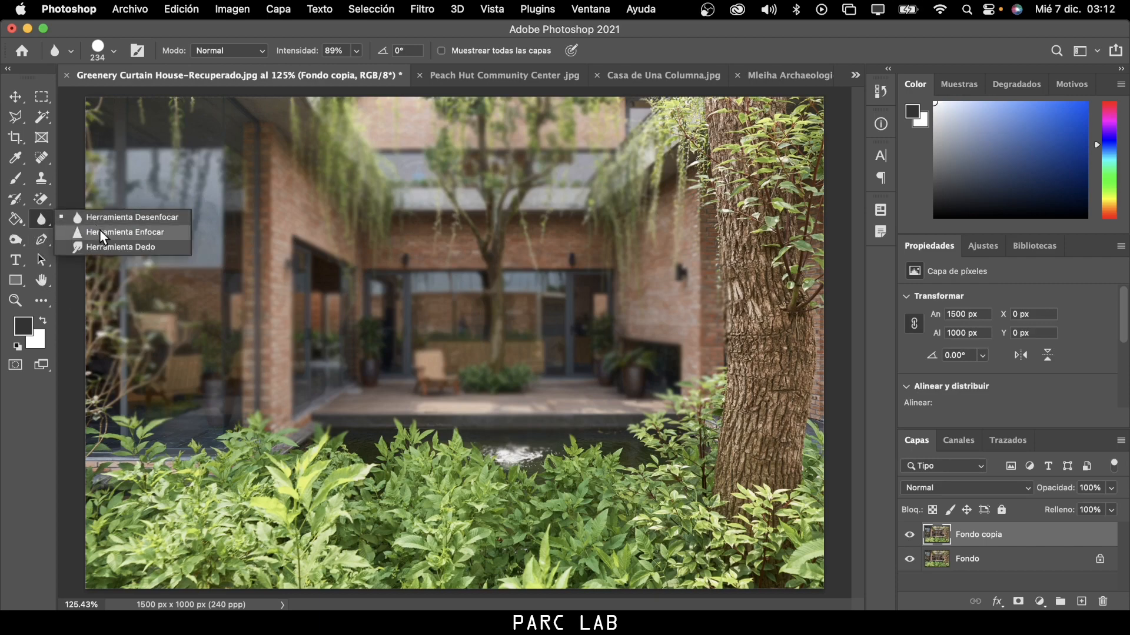
right_click(461, 267)
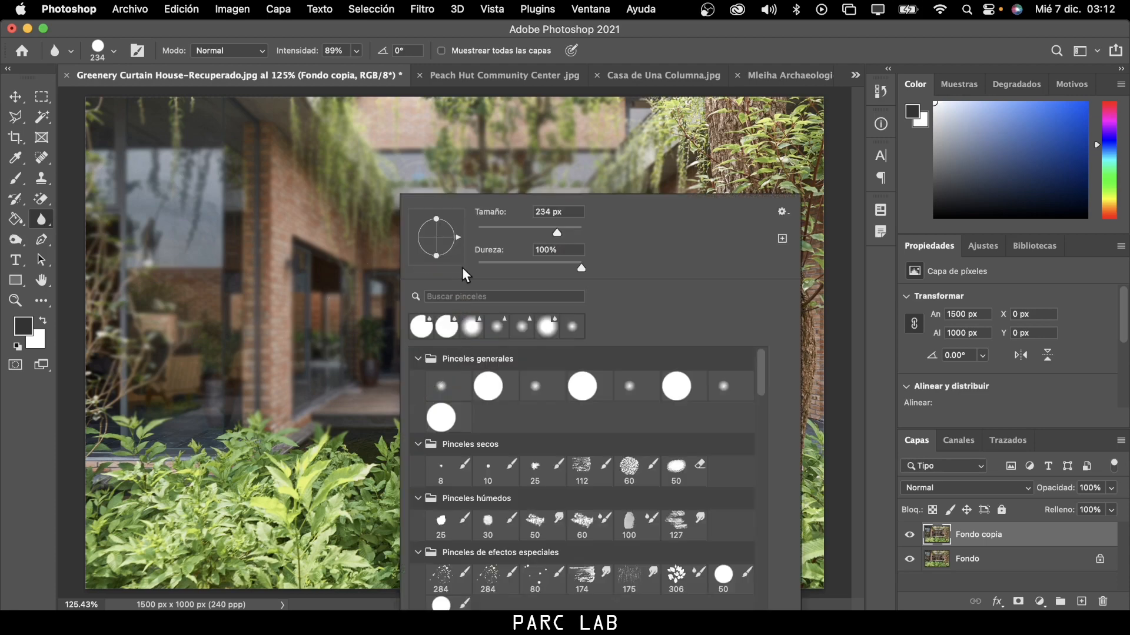
left_click(503, 228)
left_click(539, 268)
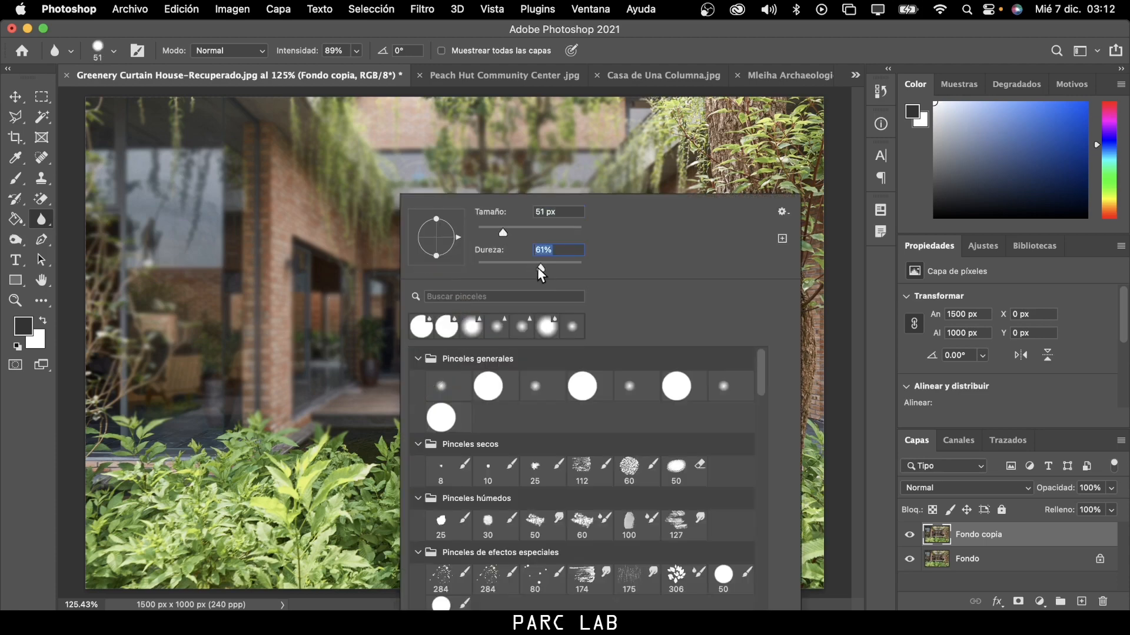
left_click(499, 234)
left_click(297, 380)
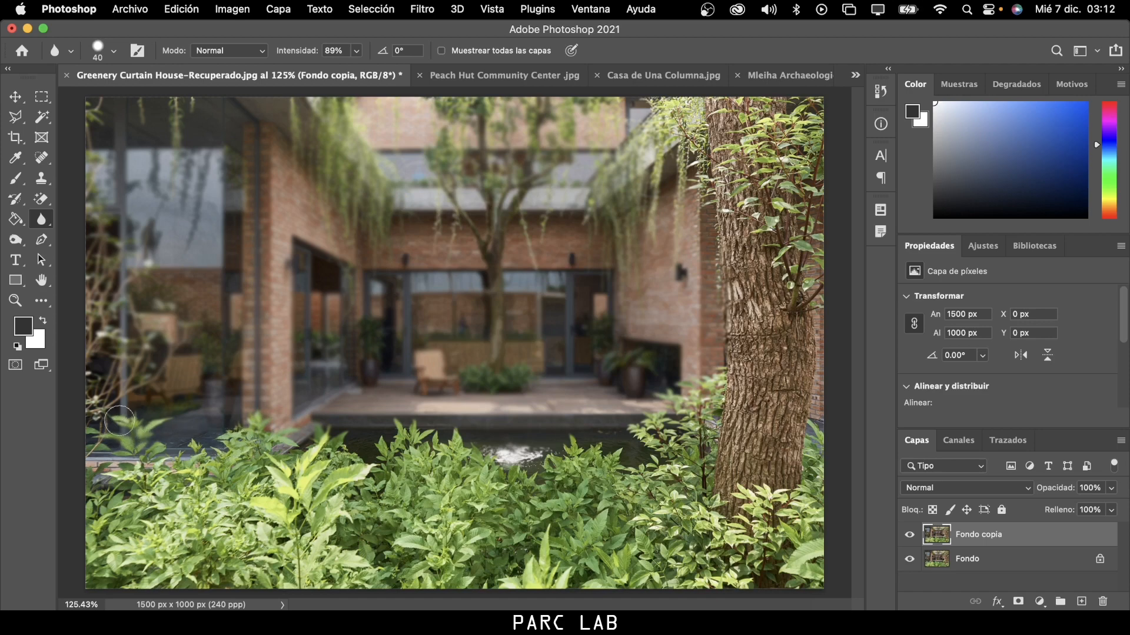
Sharpen the leaves along the upper edge of the foreground plants with the Sharpen tool at 40% strength.
right_click(44, 222)
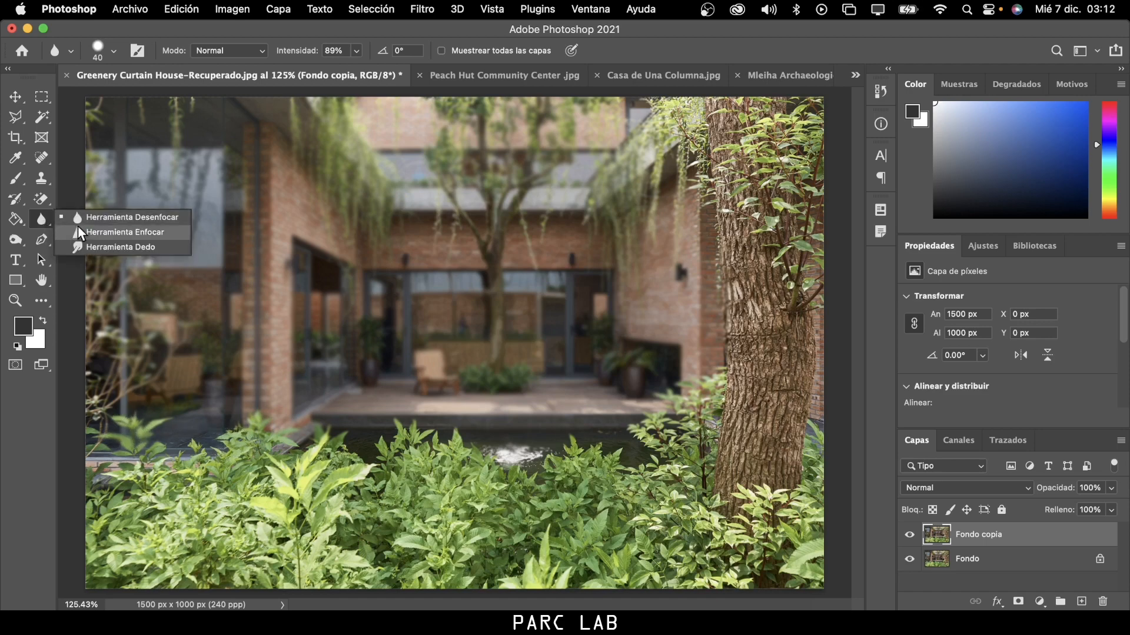
left_click(88, 231)
mouse_move(152, 436)
left_mouse_down()
mouse_move(148, 427)
mouse_move(204, 445)
left_mouse_up()
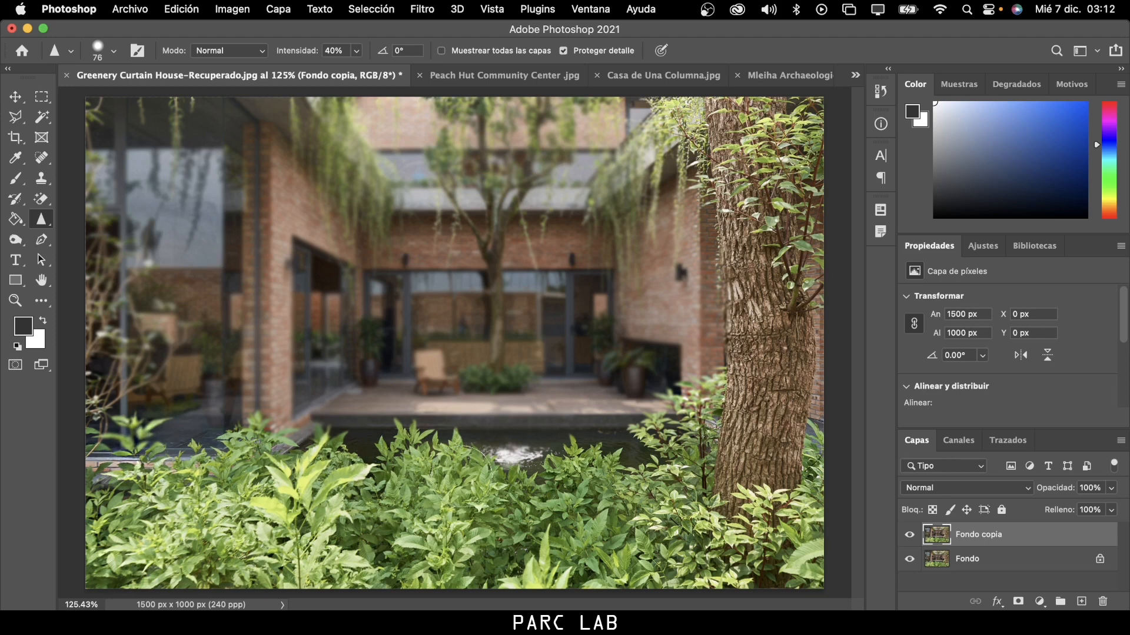
Compare the sharpened plants and blurred background with the original by hiding and showing the Fondo copia layer.
left_click(909, 536)
left_click(909, 537)
left_click(909, 537)
left_click(909, 537)
left_click(909, 537)
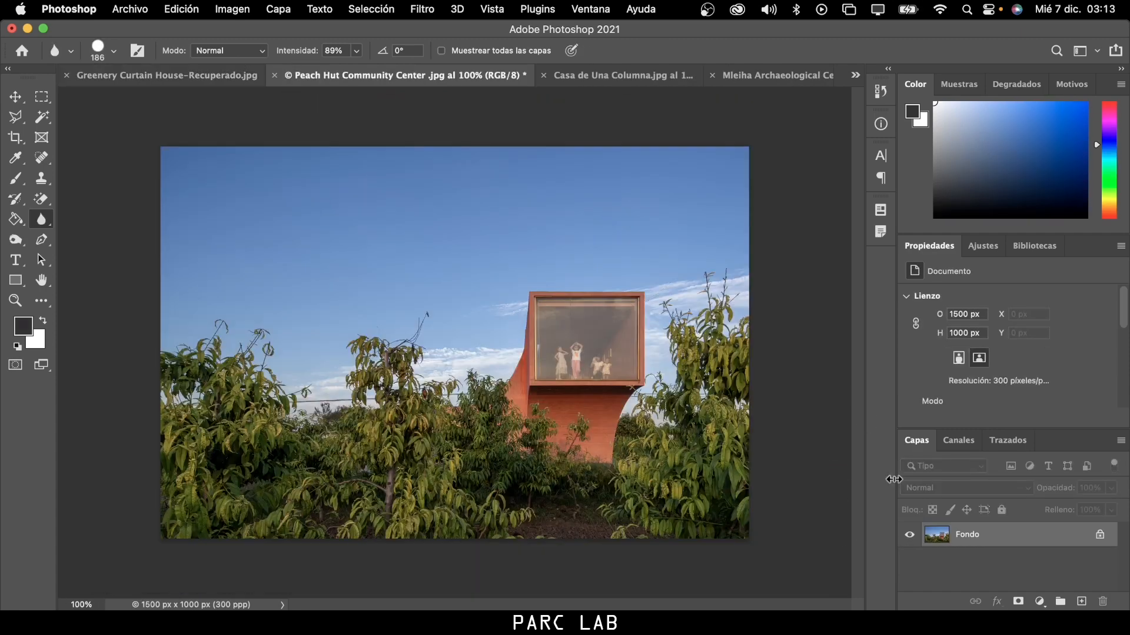
In the Peach Hut Community Center image, duplicate the Fondo layer as "Fondo copia".
right_click(965, 538)
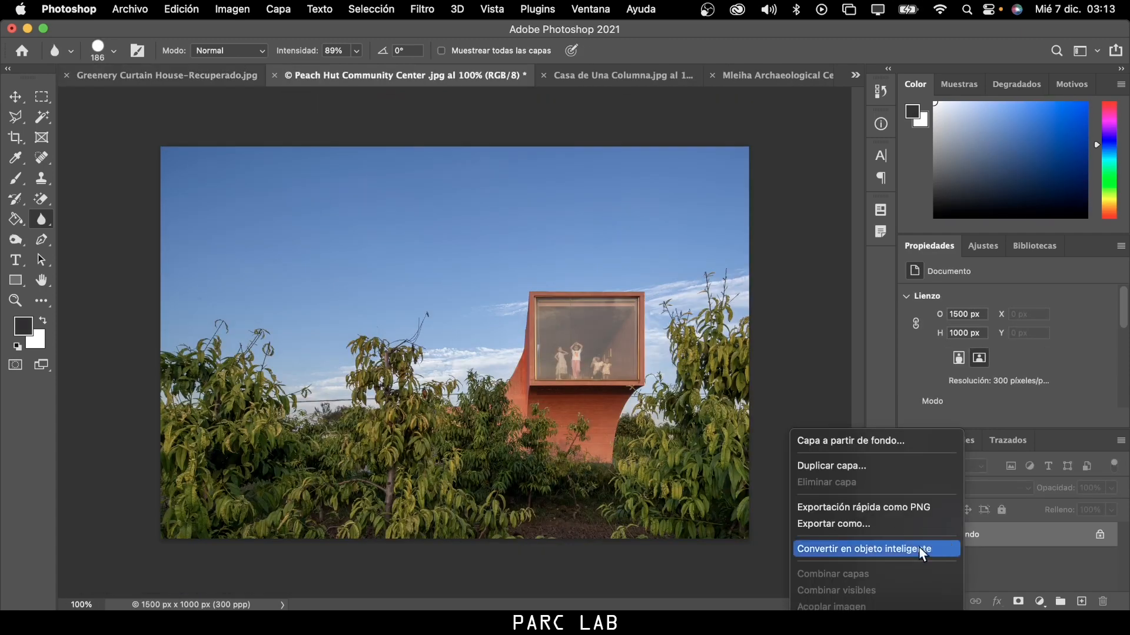
left_click(859, 471)
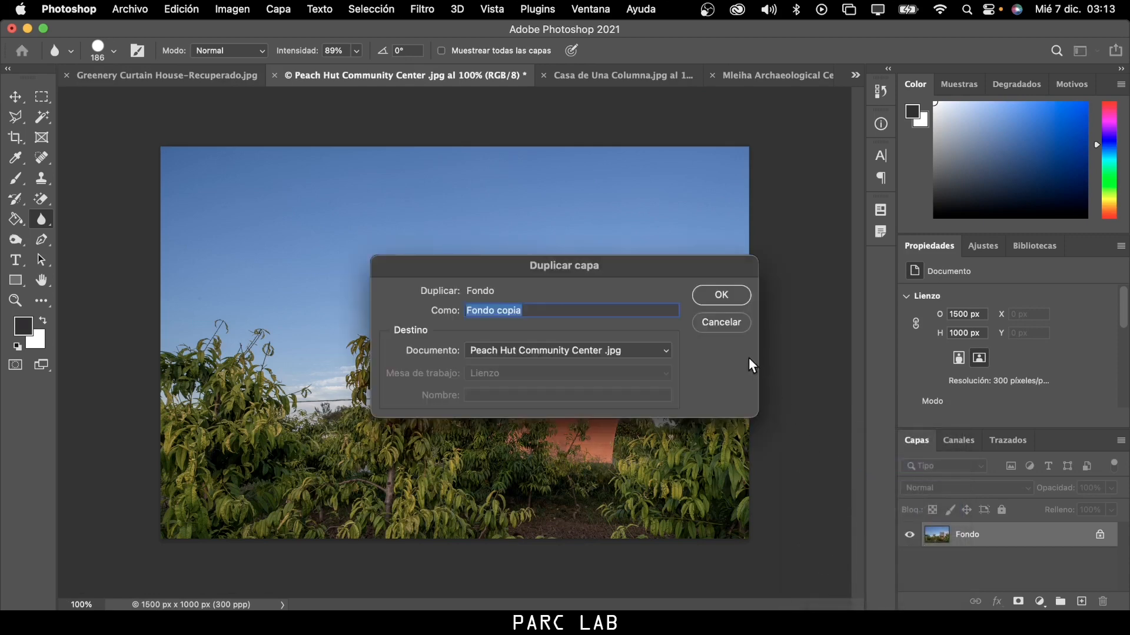
left_click(709, 297)
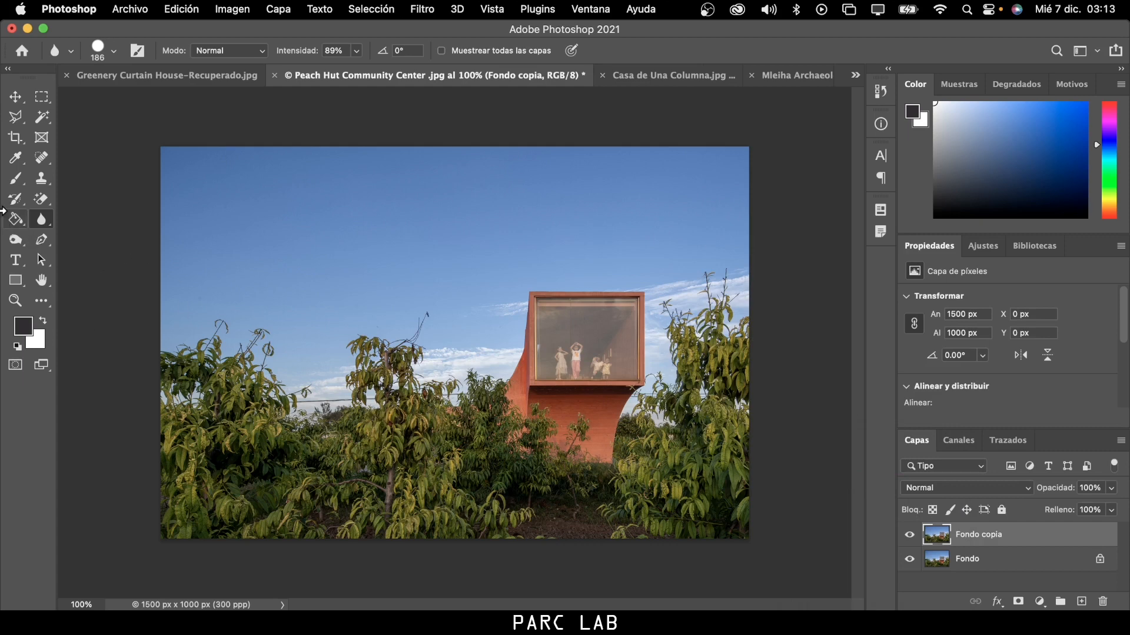
Blur the trees and bushes around the red building with the Blur tool, using a 354 px brush with increased hardness.
right_click(41, 220)
left_click(63, 219)
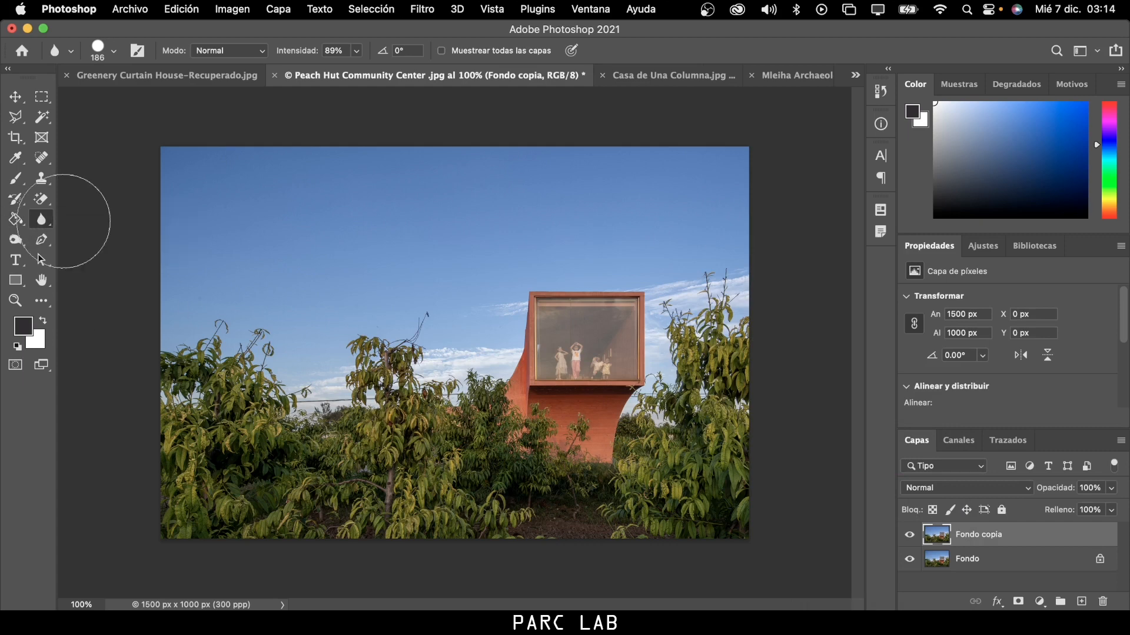
left_click(107, 55)
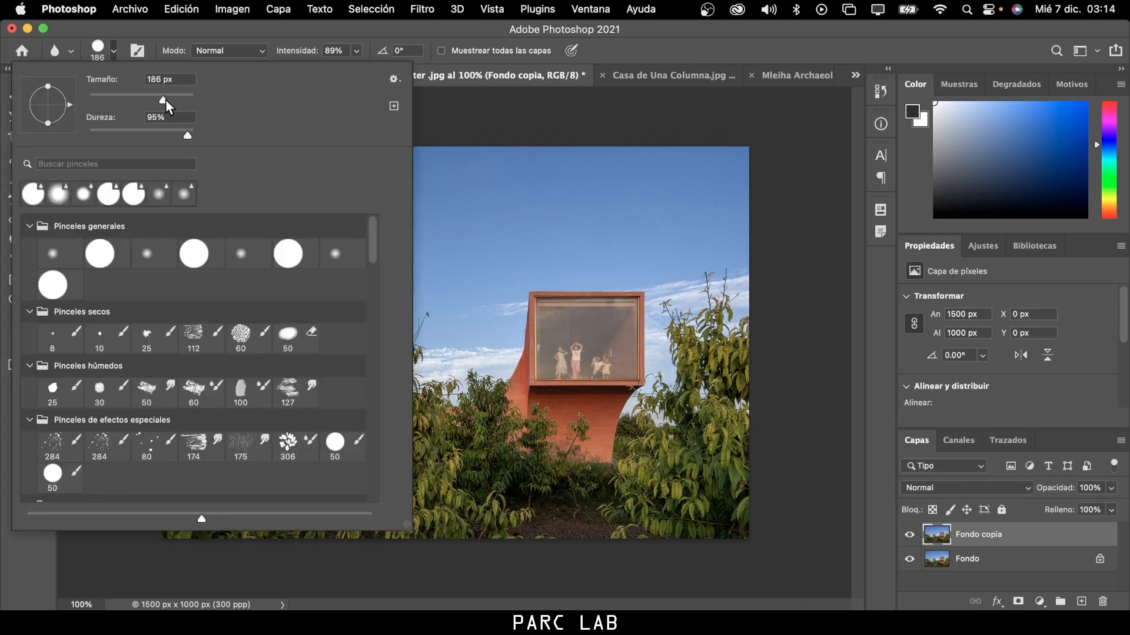
left_click_drag(165, 100, 175, 100)
left_click_drag(186, 139, 201, 139)
left_click(716, 243)
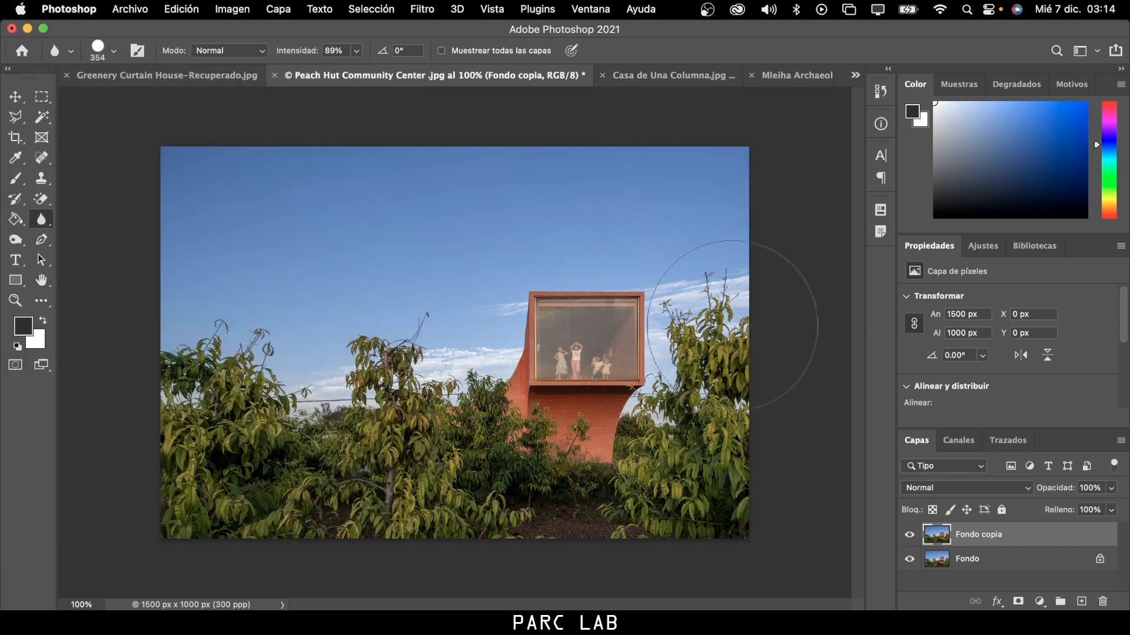
mouse_move(231, 478)
left_mouse_down()
mouse_move(404, 354)
mouse_move(405, 438)
mouse_move(418, 454)
mouse_move(391, 490)
mouse_move(287, 479)
mouse_move(299, 414)
mouse_move(201, 473)
mouse_move(223, 340)
mouse_move(203, 430)
mouse_move(262, 479)
mouse_move(525, 520)
mouse_move(361, 509)
mouse_move(599, 522)
mouse_move(583, 517)
mouse_move(678, 492)
mouse_move(684, 474)
mouse_move(716, 477)
mouse_move(737, 338)
mouse_move(752, 441)
mouse_move(754, 318)
mouse_move(755, 379)
mouse_move(750, 349)
left_mouse_up()
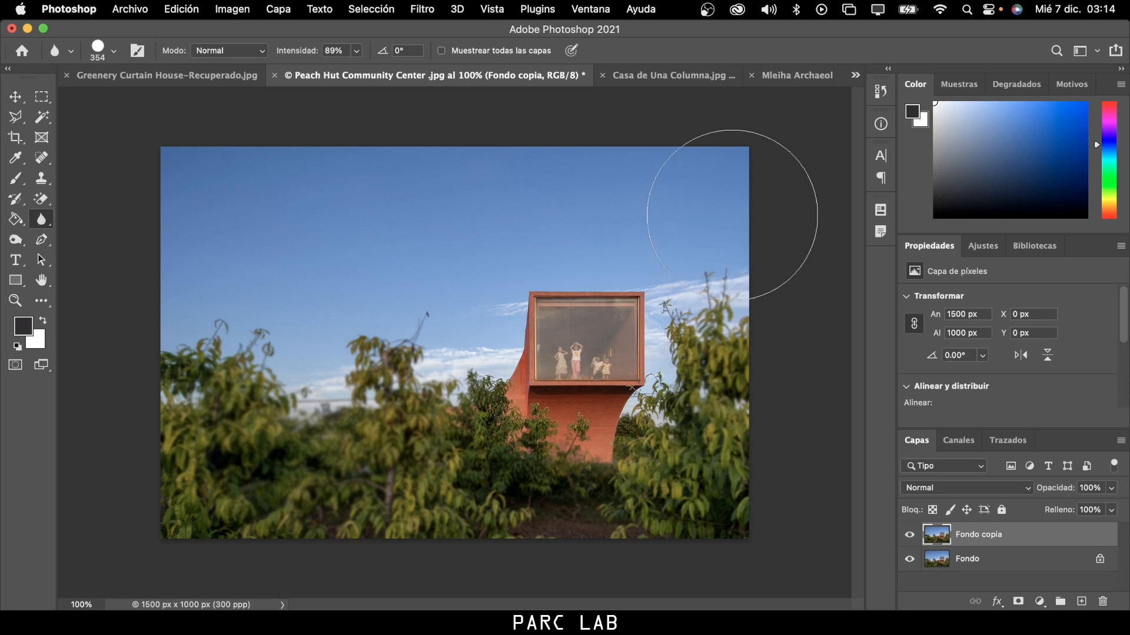
mouse_move(236, 392)
left_mouse_down()
mouse_move(210, 373)
mouse_move(219, 275)
mouse_move(231, 348)
mouse_move(303, 291)
mouse_move(340, 333)
left_mouse_up()
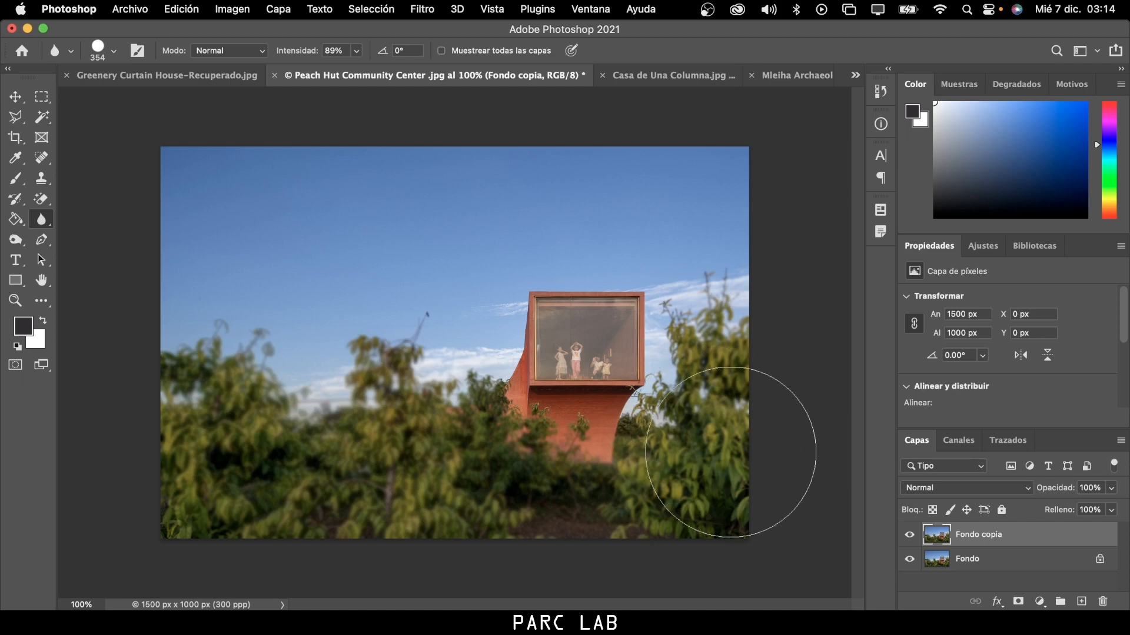
Compare the blurred trees with the original photo by toggling the visibility of the Fondo copia layer.
left_click(911, 536)
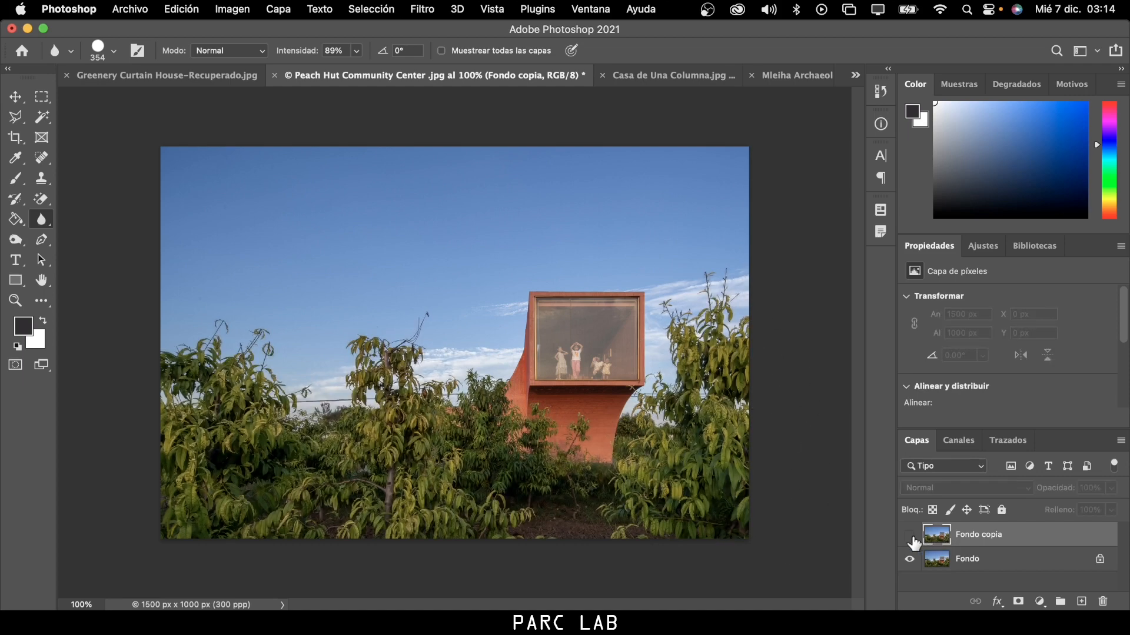
left_click(910, 536)
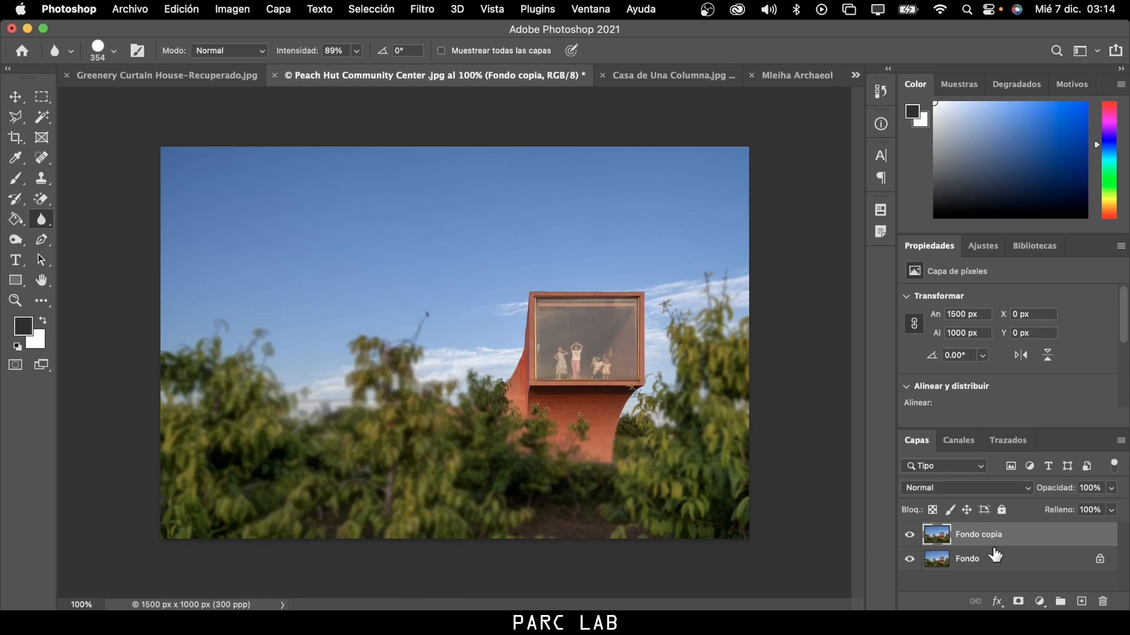
left_click(910, 539)
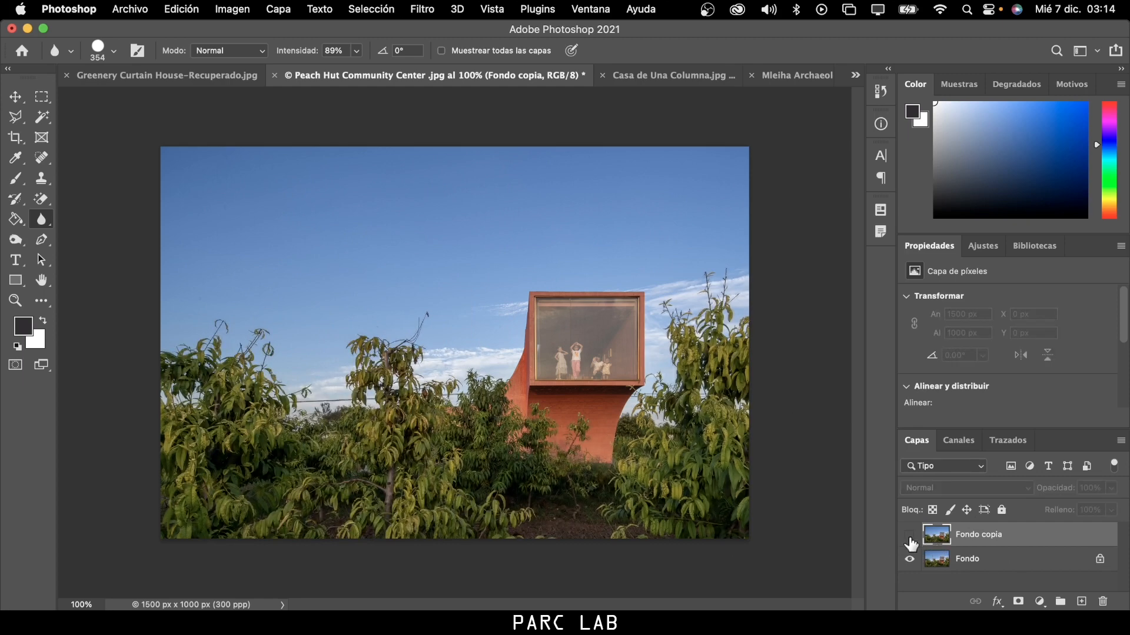
left_click(910, 536)
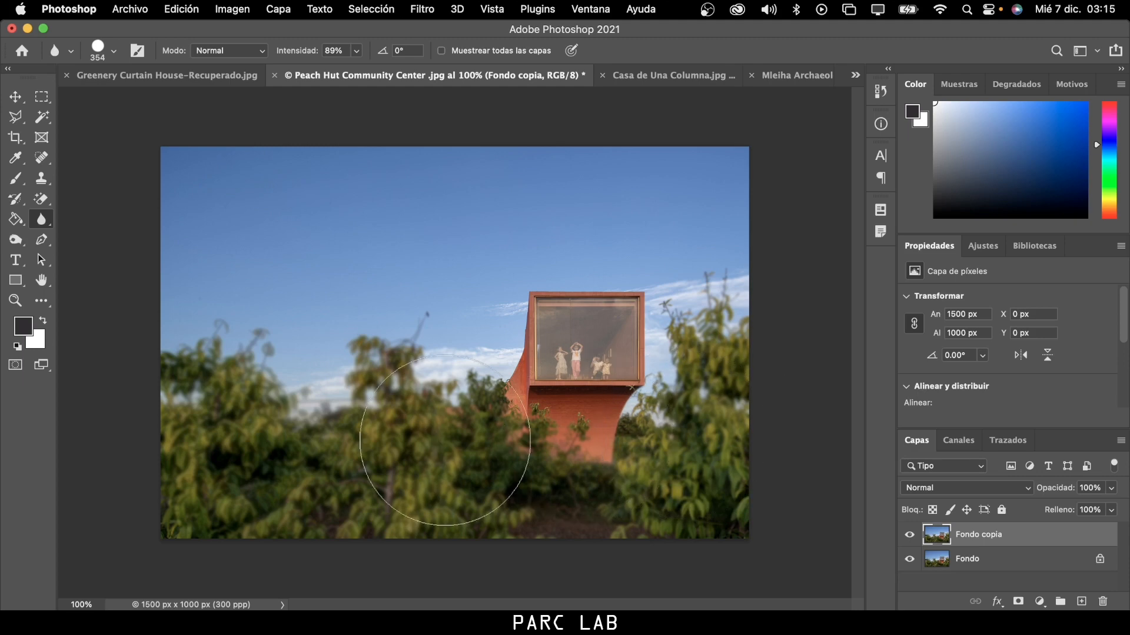
Smudge the foliage at the foot of the red building with the Smudge tool, using a 34 px brush at 29% hardness.
right_click(47, 216)
left_click(87, 238)
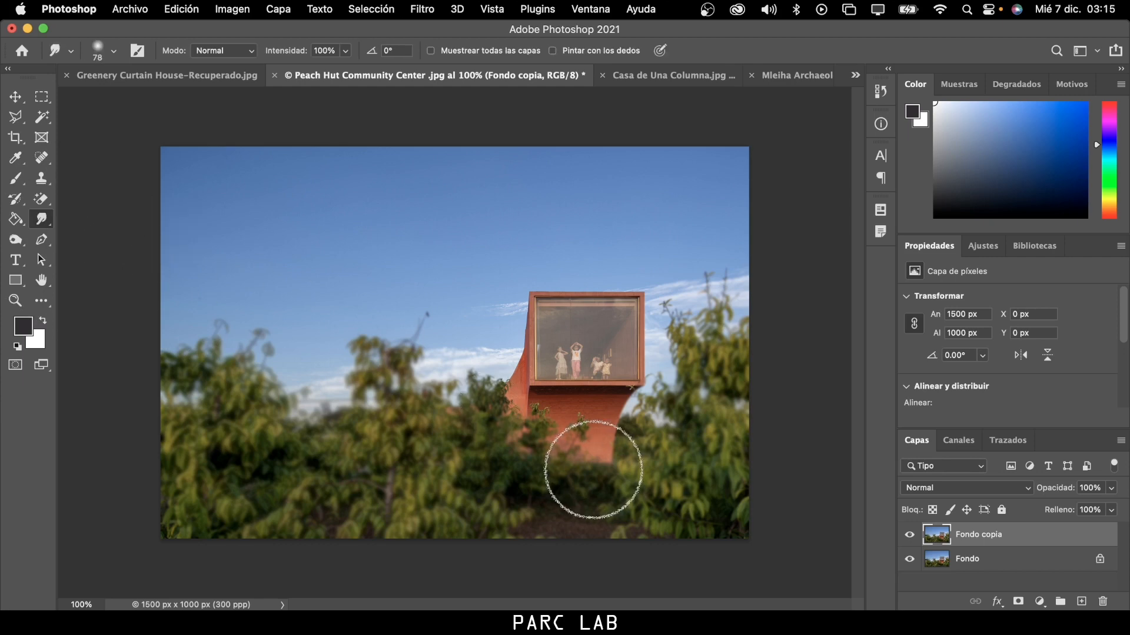
scroll(591, 473, "up", 5)
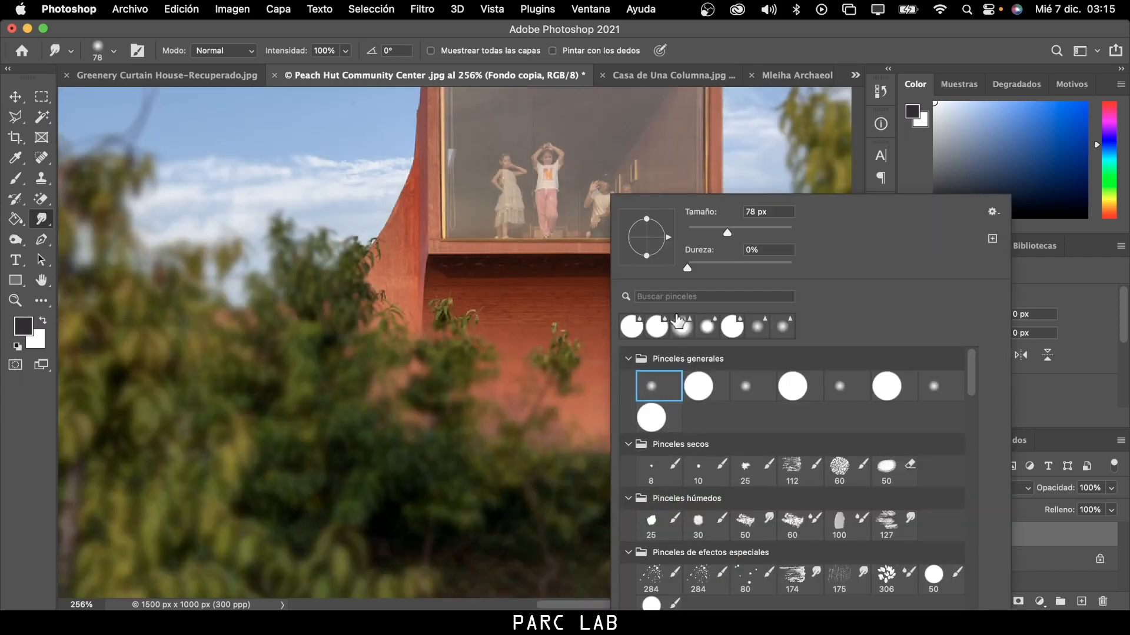
mouse_move(702, 265)
left_mouse_down()
mouse_move(733, 257)
mouse_move(704, 234)
left_mouse_up()
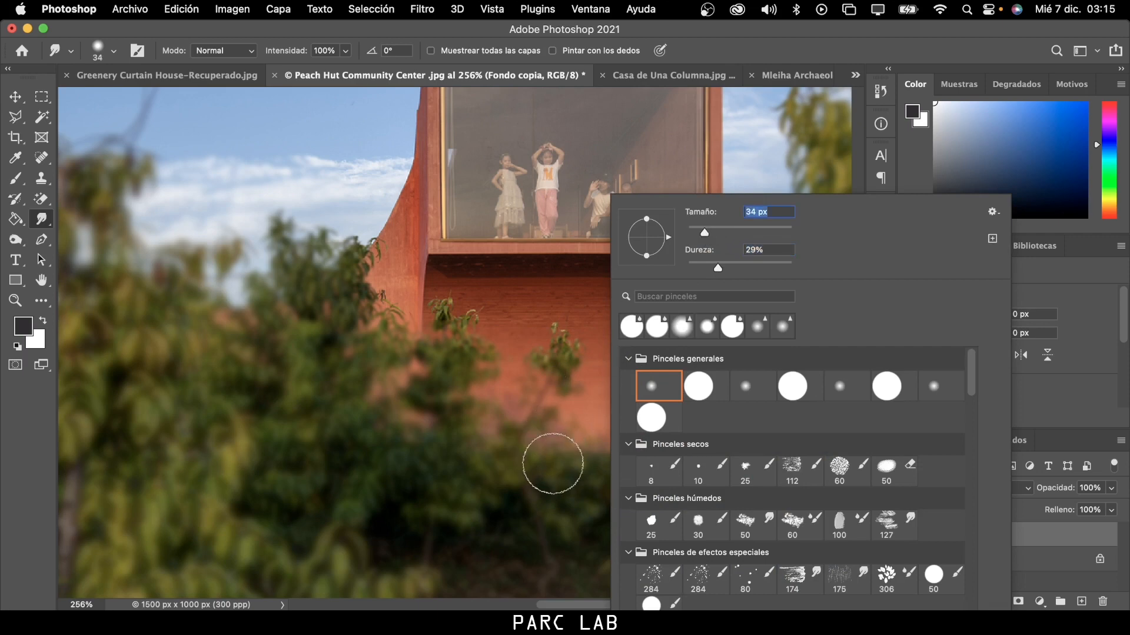
left_click(553, 464)
mouse_move(553, 464)
left_mouse_down()
mouse_move(656, 477)
mouse_move(650, 442)
mouse_move(630, 472)
mouse_move(653, 464)
mouse_move(618, 467)
mouse_move(575, 449)
left_mouse_up()
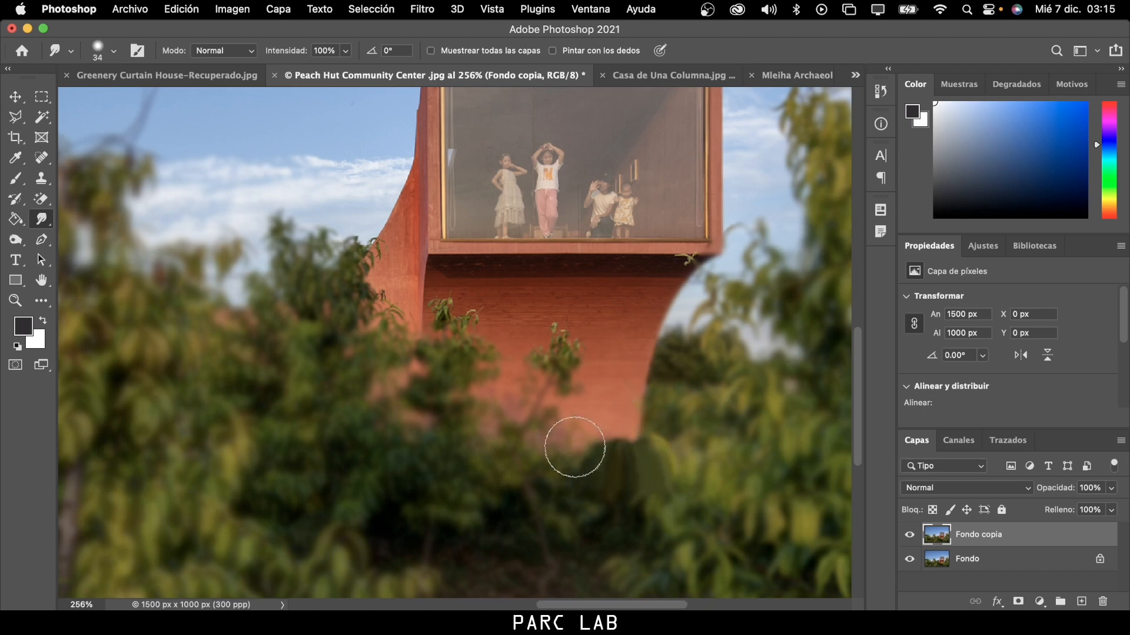
Smudge the branches and leaves overlapping the red building with a 12 px brush at 14% hardness, and undo the last stroke.
right_click(622, 364)
left_click_drag(711, 233, 715, 266)
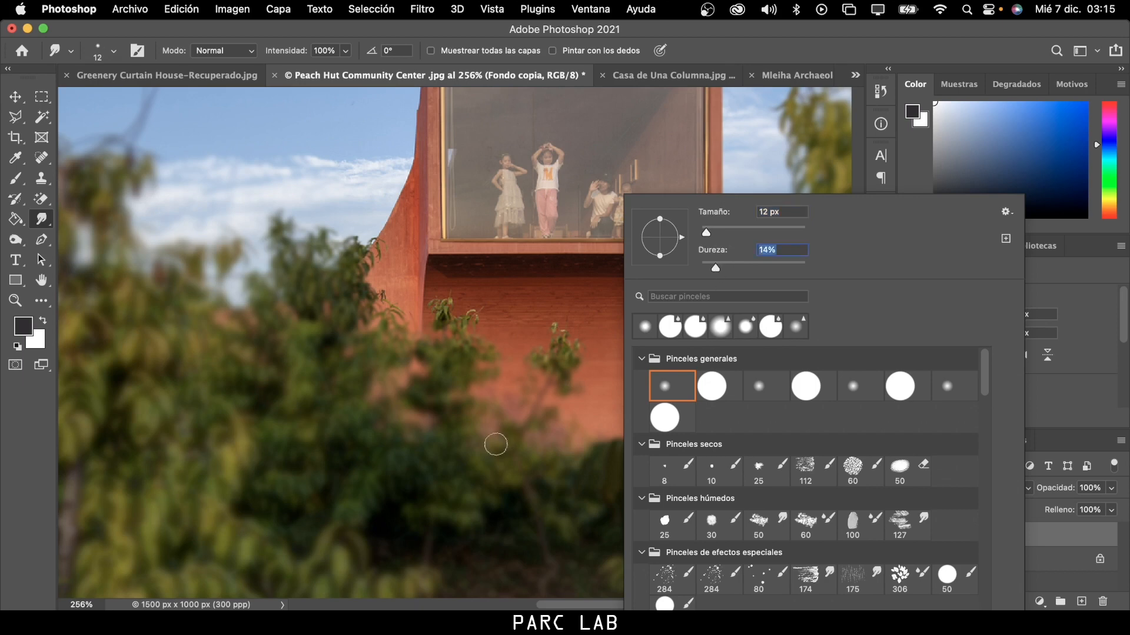
left_click(486, 456)
mouse_move(555, 469)
left_mouse_down()
mouse_move(582, 434)
mouse_move(572, 455)
mouse_move(635, 447)
mouse_move(641, 406)
mouse_move(654, 429)
mouse_move(643, 409)
mouse_move(629, 432)
mouse_move(581, 454)
mouse_move(555, 460)
mouse_move(564, 457)
mouse_move(525, 446)
mouse_move(552, 425)
mouse_move(529, 408)
mouse_move(544, 396)
mouse_move(522, 392)
mouse_move(559, 365)
mouse_move(447, 311)
mouse_move(449, 299)
mouse_move(477, 313)
mouse_move(444, 302)
left_mouse_up()
left_click_drag(553, 322, 567, 332)
mouse_move(379, 291)
left_mouse_down()
mouse_move(366, 286)
mouse_move(382, 293)
mouse_move(367, 306)
mouse_move(382, 285)
mouse_move(377, 244)
mouse_move(363, 253)
left_mouse_up()
key("super+z")
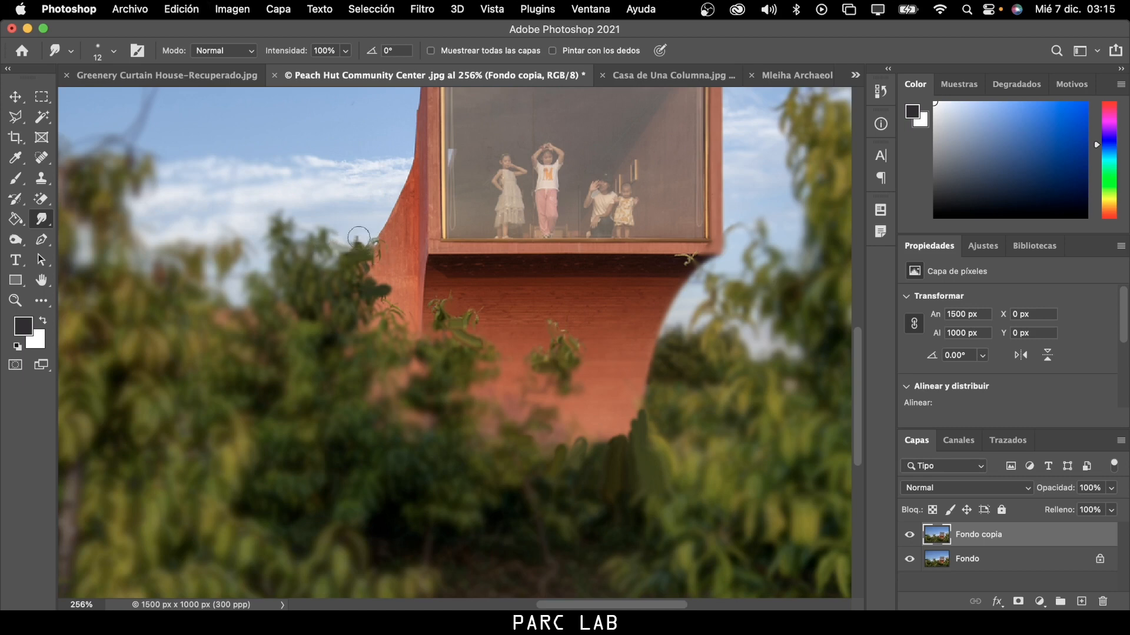
key("super+1")
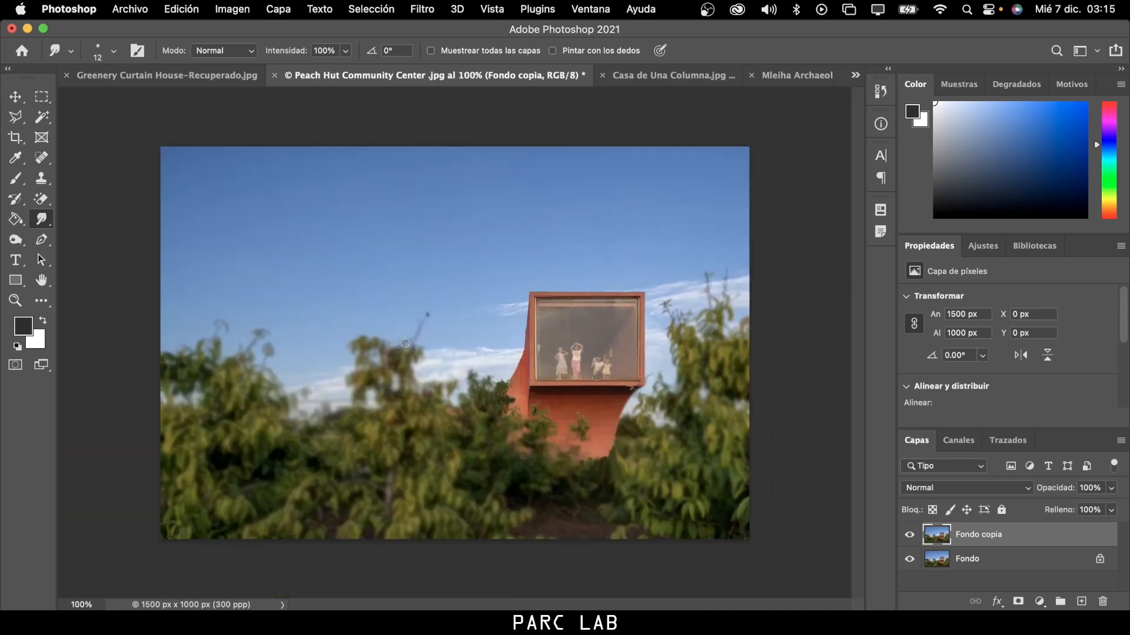
Smudge the foliage edge at the foot of the red building with the 12 px brush, and undo the last stroke.
key("super+minus")
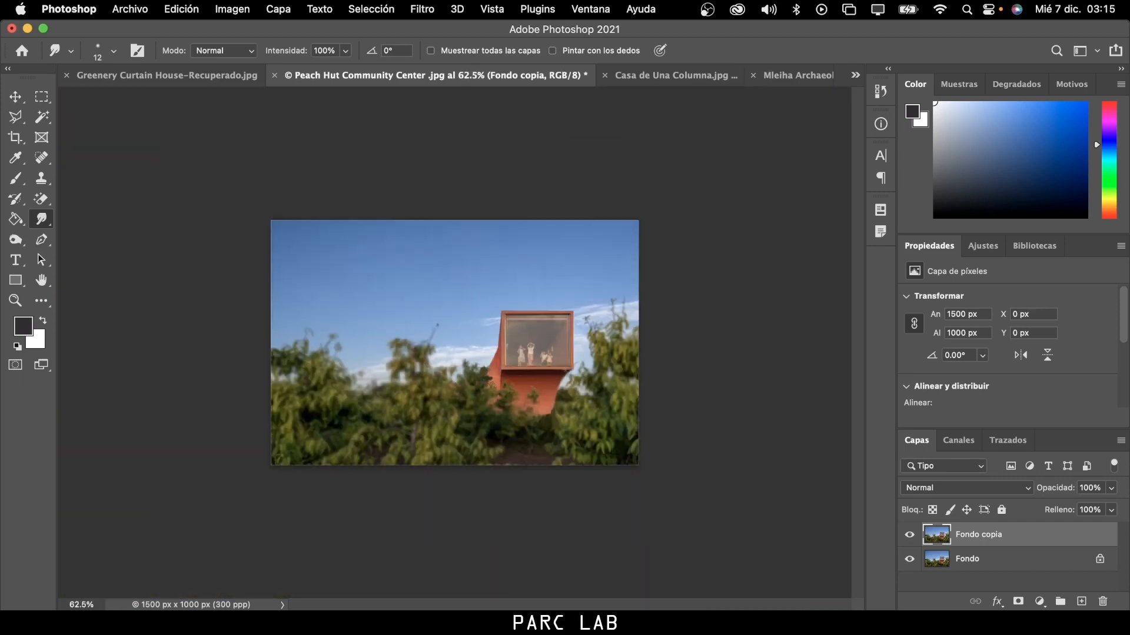
scroll(570, 423, "up", 5)
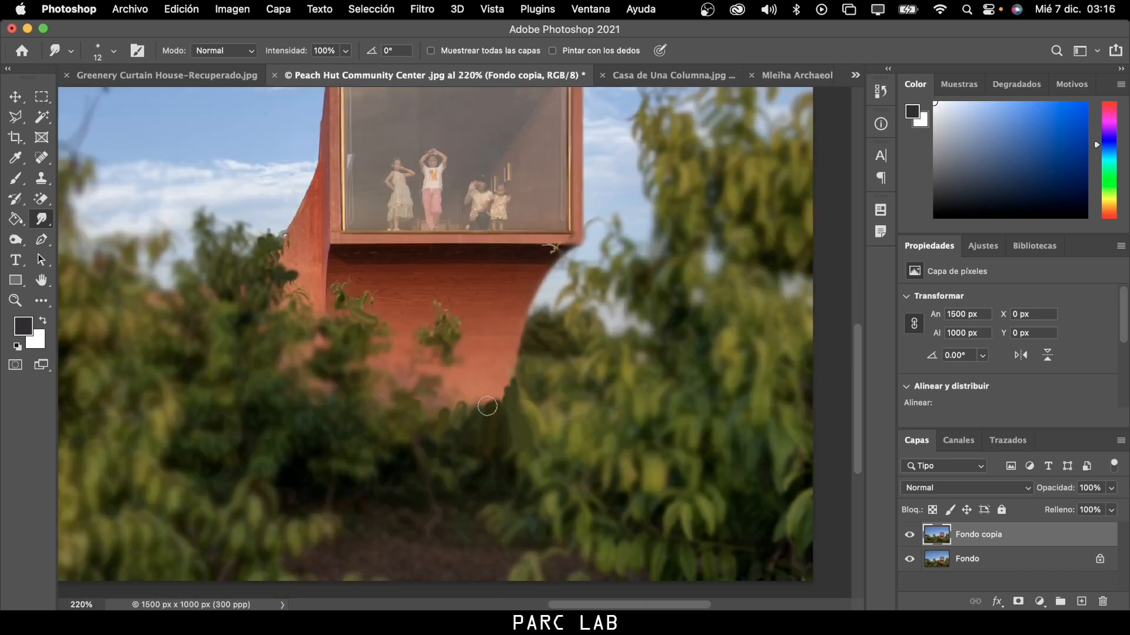
mouse_move(487, 406)
left_mouse_down()
mouse_move(519, 402)
mouse_move(488, 397)
mouse_move(520, 396)
mouse_move(508, 383)
mouse_move(527, 391)
mouse_move(511, 375)
mouse_move(519, 392)
mouse_move(504, 381)
mouse_move(505, 394)
mouse_move(509, 365)
mouse_move(516, 382)
mouse_move(502, 358)
mouse_move(545, 411)
mouse_move(488, 391)
mouse_move(485, 408)
mouse_move(432, 413)
mouse_move(446, 395)
mouse_move(433, 391)
mouse_move(455, 392)
mouse_move(439, 383)
mouse_move(473, 383)
mouse_move(464, 392)
mouse_move(495, 367)
mouse_move(466, 374)
left_mouse_up()
key("super+z")
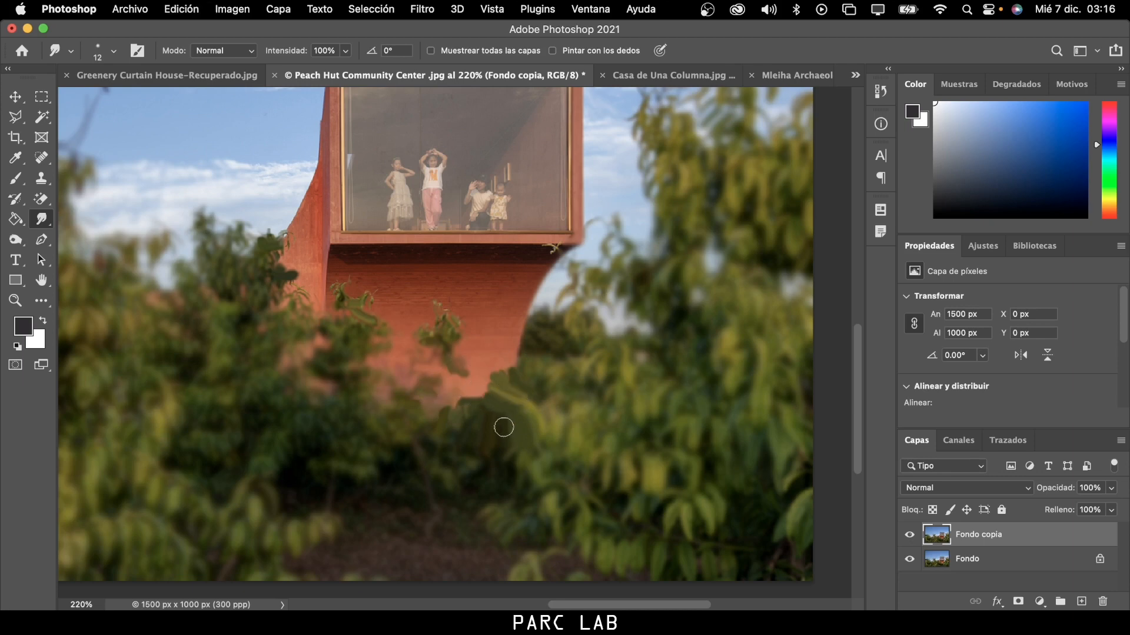
Soften the leaves overlapping the red building's curved base with the Blur tool, using a 28 px brush.
scroll(504, 427, "down", 5)
scroll(530, 400, "up", 3)
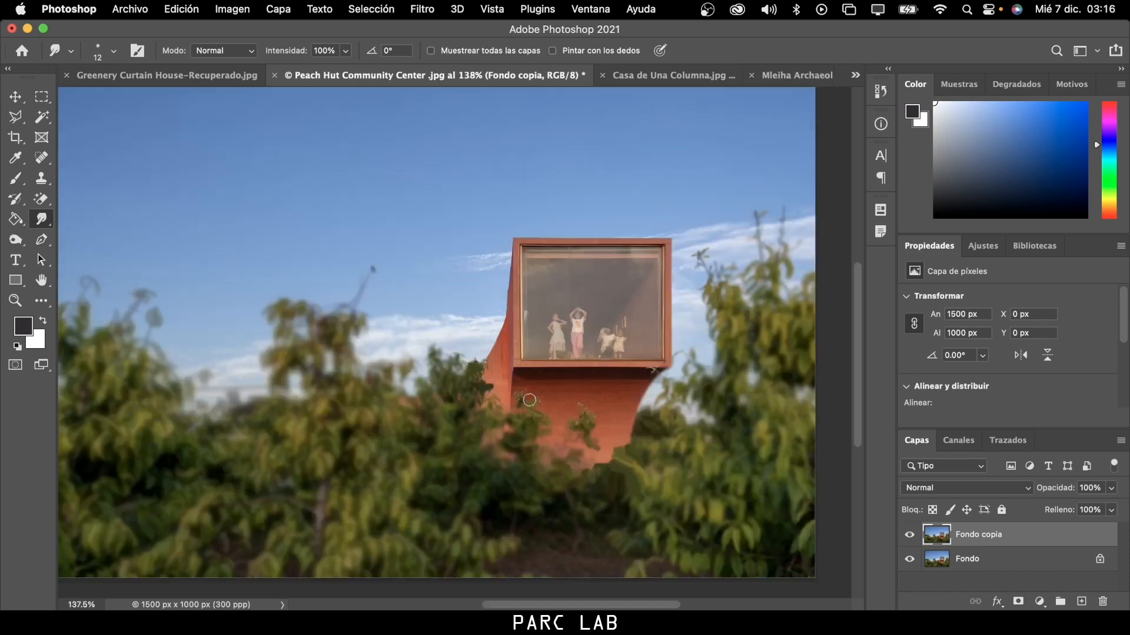
scroll(530, 400, "up", 5)
left_click_drag(47, 215, 61, 217)
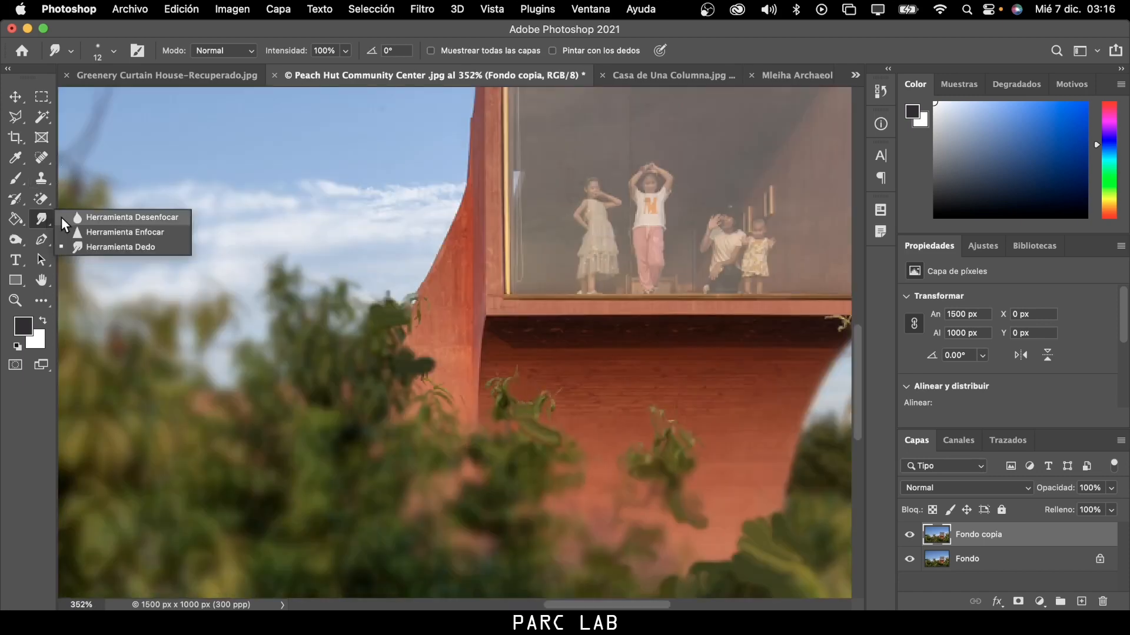
left_click(61, 217)
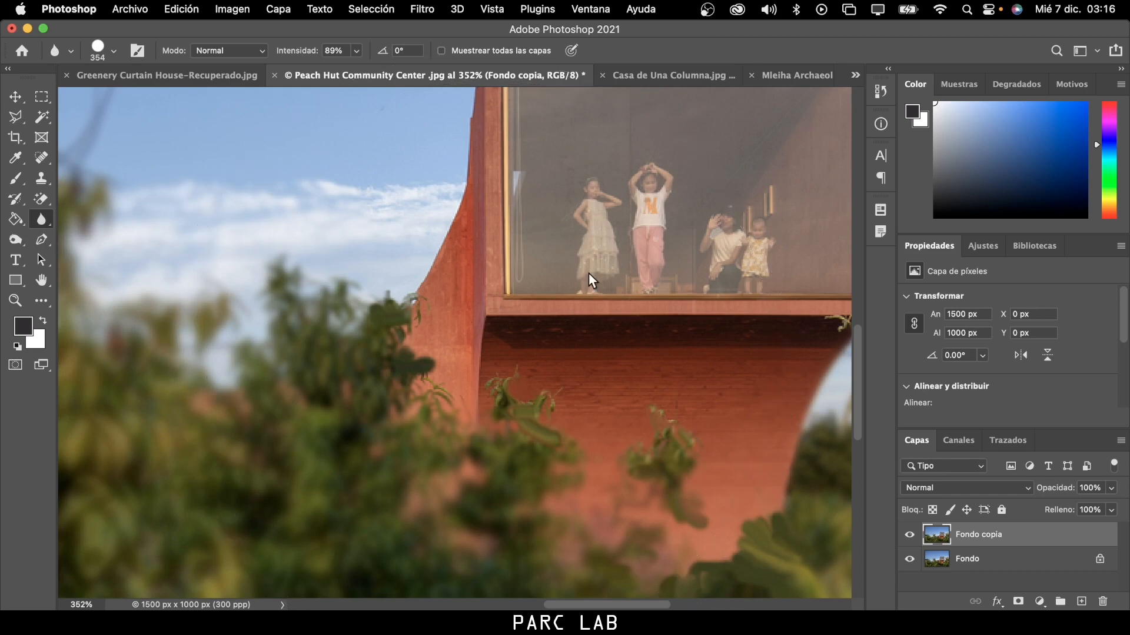
right_click(506, 223)
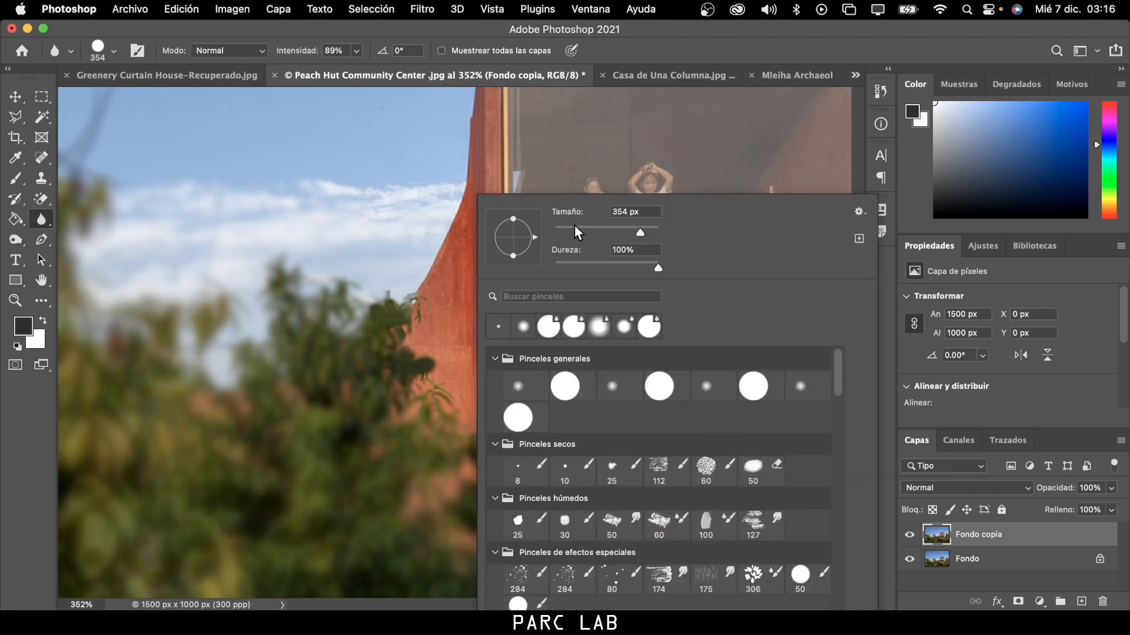
left_click_drag(575, 228, 567, 230)
left_click(394, 449)
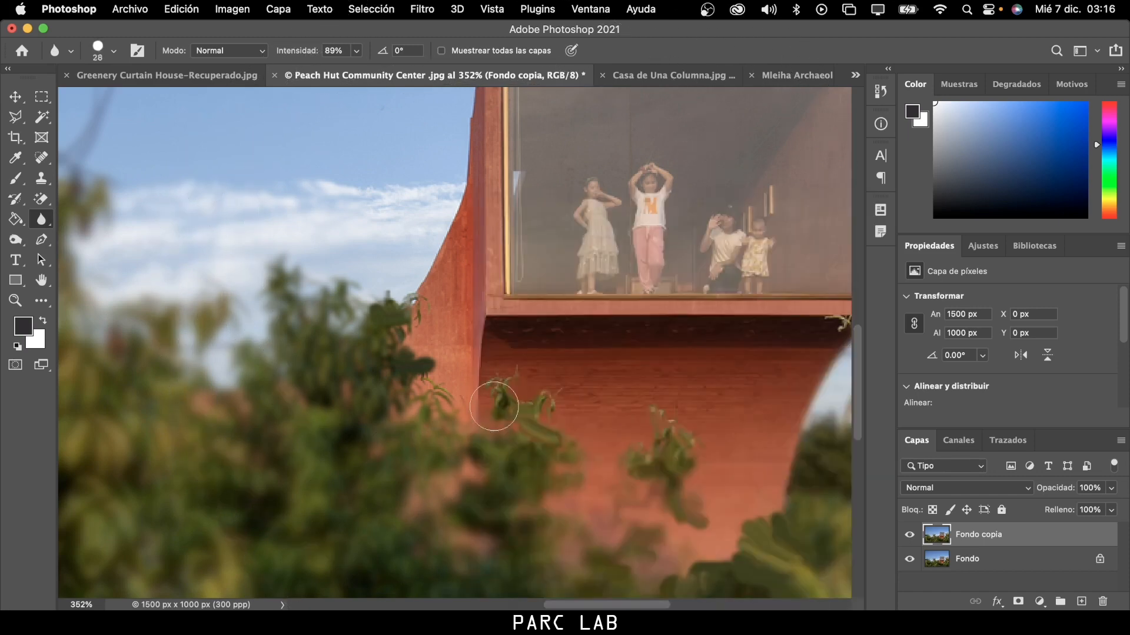
mouse_move(494, 406)
left_mouse_down()
mouse_move(532, 405)
mouse_move(475, 405)
mouse_move(496, 421)
mouse_move(490, 434)
mouse_move(454, 420)
mouse_move(429, 385)
mouse_move(447, 386)
mouse_move(417, 374)
mouse_move(388, 395)
left_mouse_up()
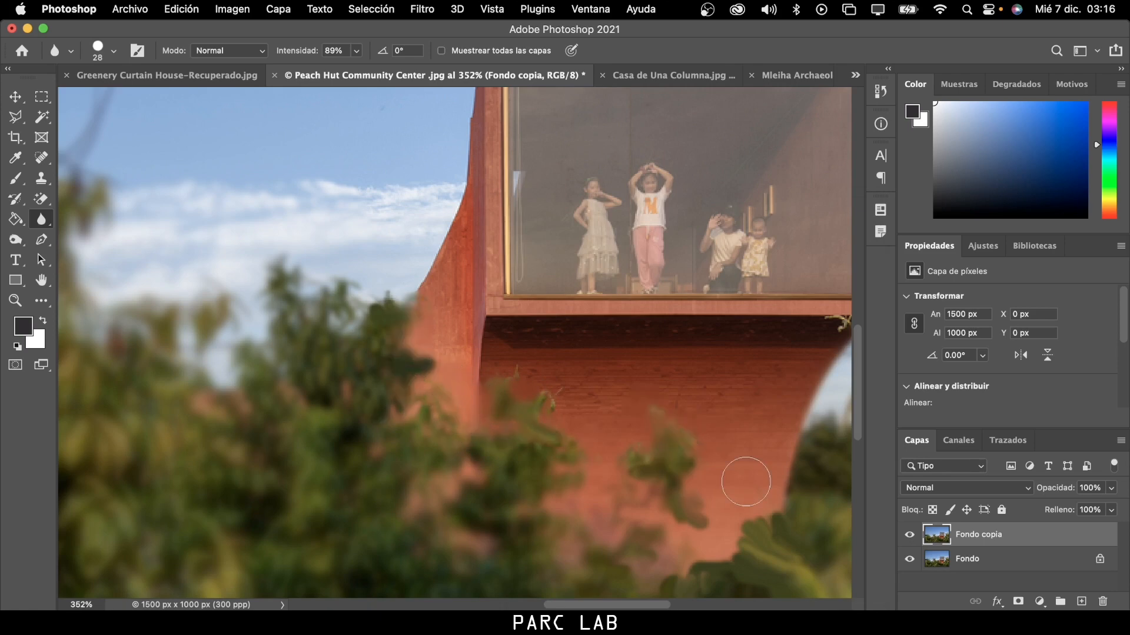
Inspect the retouched foliage around the red building against the original by hiding and showing the Fondo copia layer.
scroll(753, 502, "down", 5)
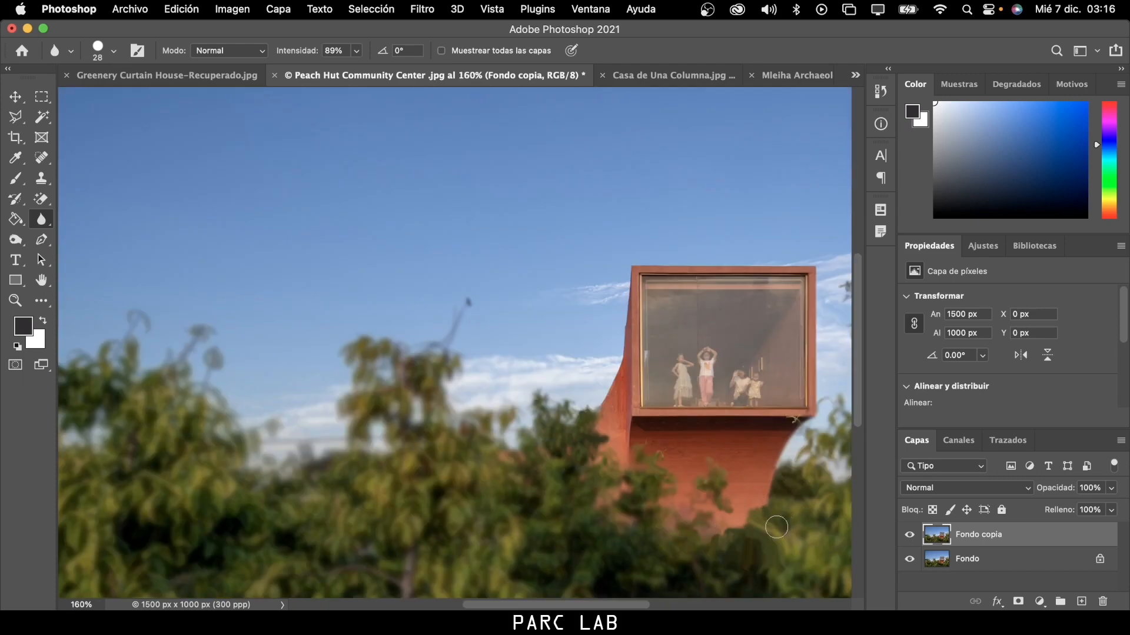
scroll(656, 479, "down", 4)
scroll(614, 420, "up", 4)
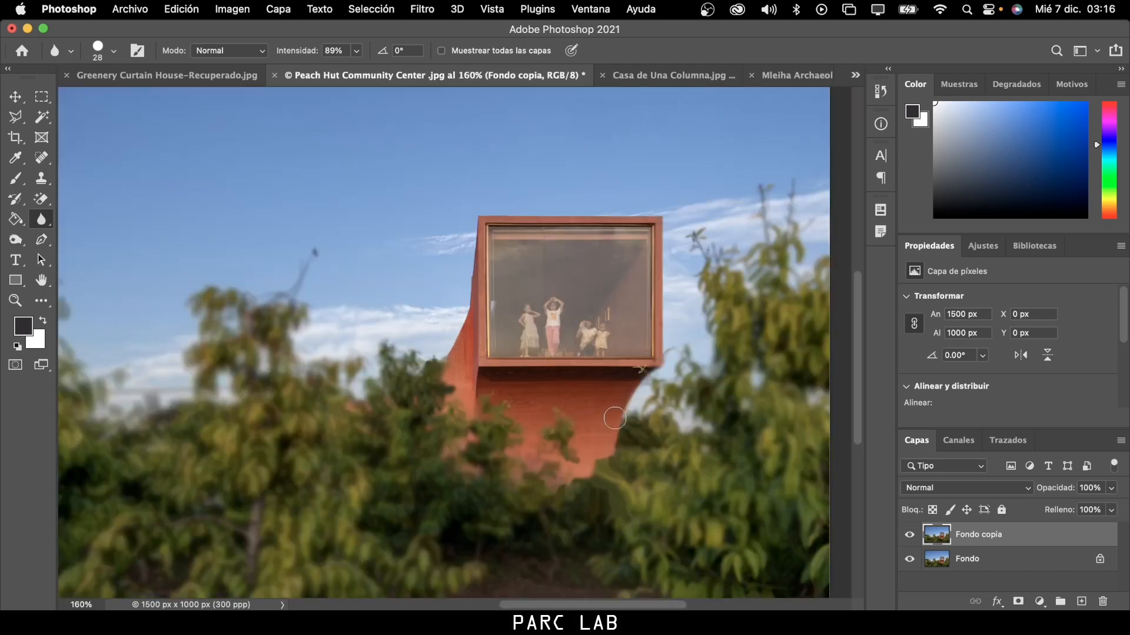
scroll(674, 388, "right", 3)
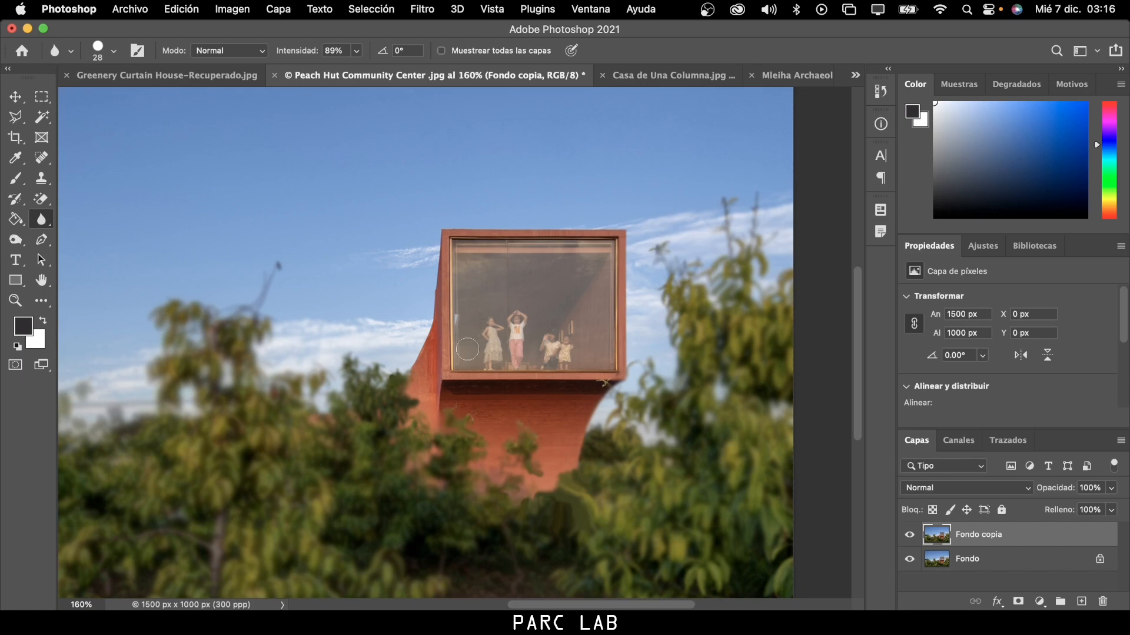
scroll(471, 347, "down", 1)
scroll(595, 356, "up", 3)
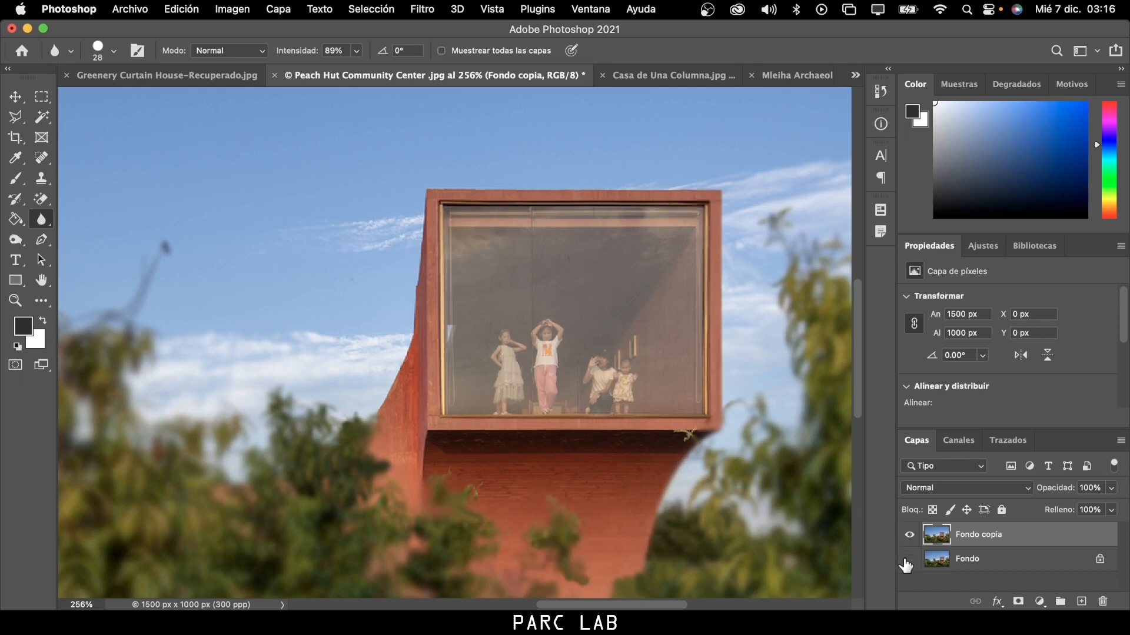
left_click(909, 536)
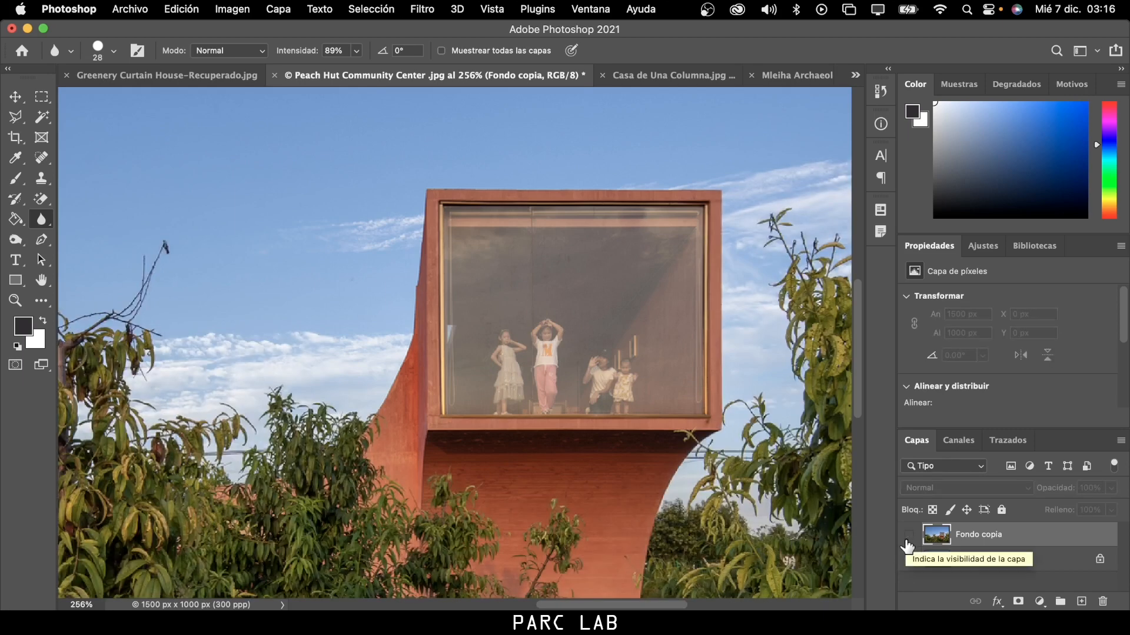
left_click(908, 540)
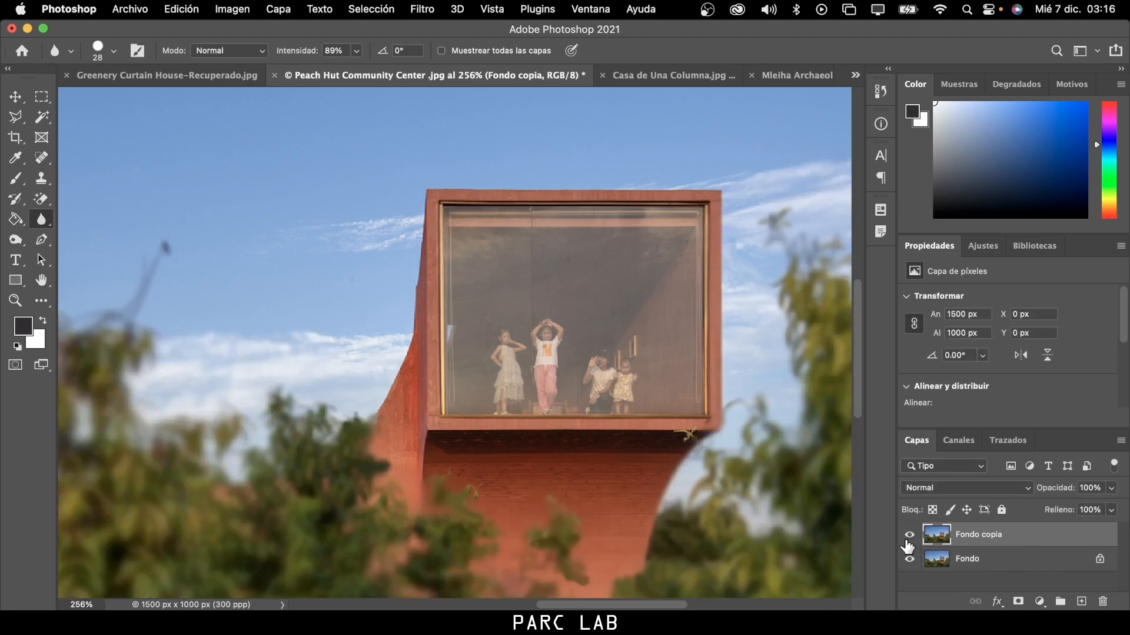
left_click(909, 540)
left_click(908, 540)
scroll(543, 281, "up", 3)
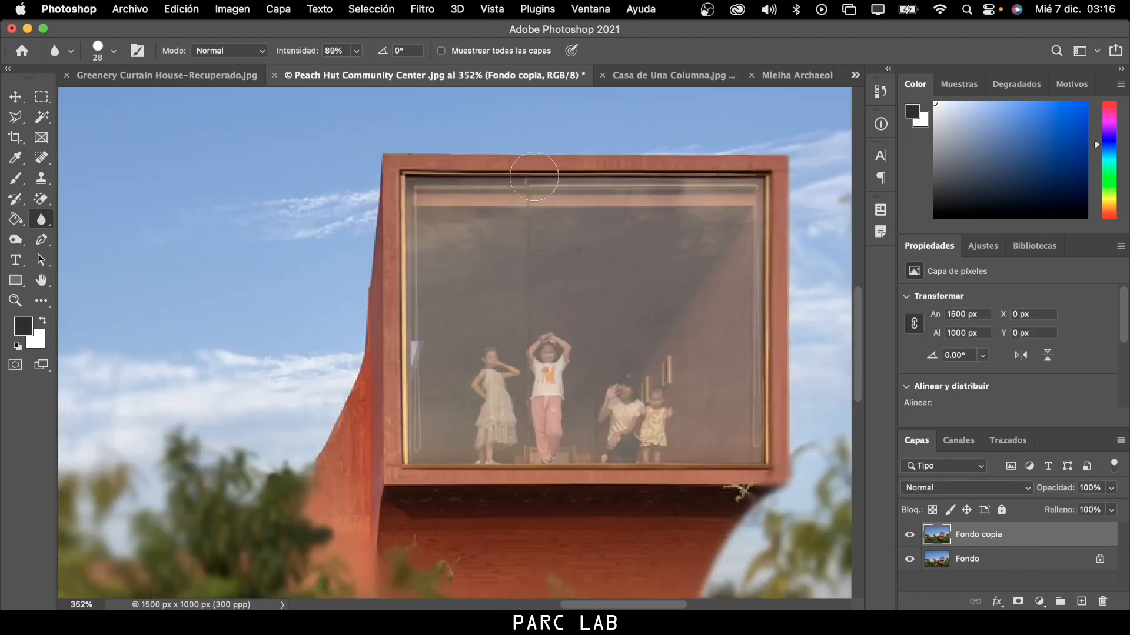
In Casa de Una Columna.jpg, select along the ceiling edge and the window side of the concrete column with the Polygonal Lasso.
left_click(645, 77)
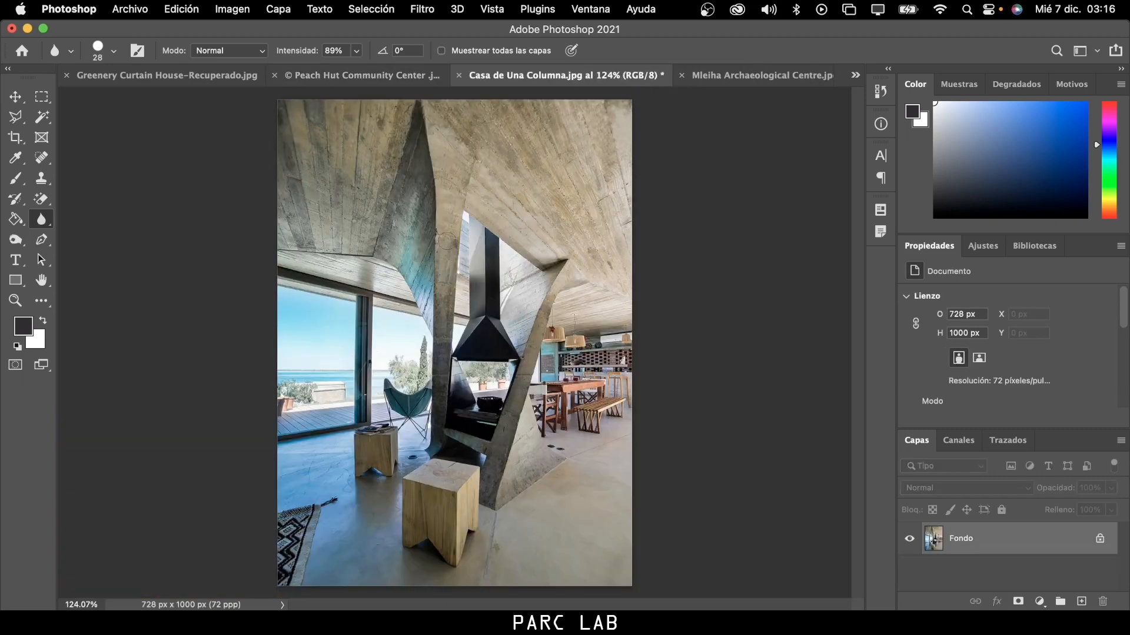
left_click(17, 119)
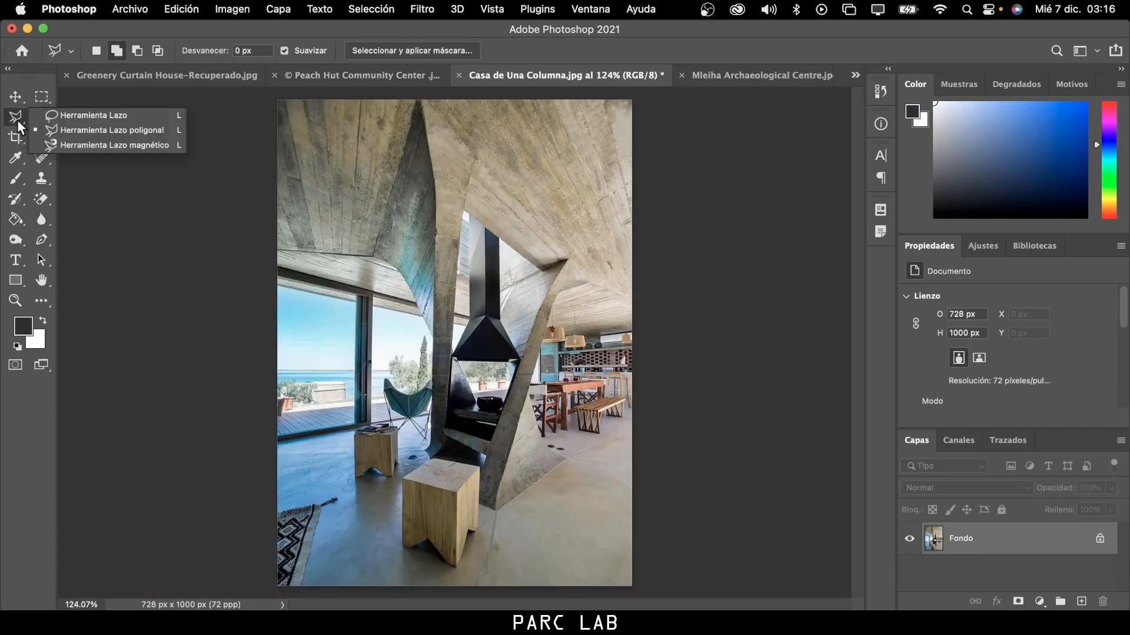
left_click(97, 131)
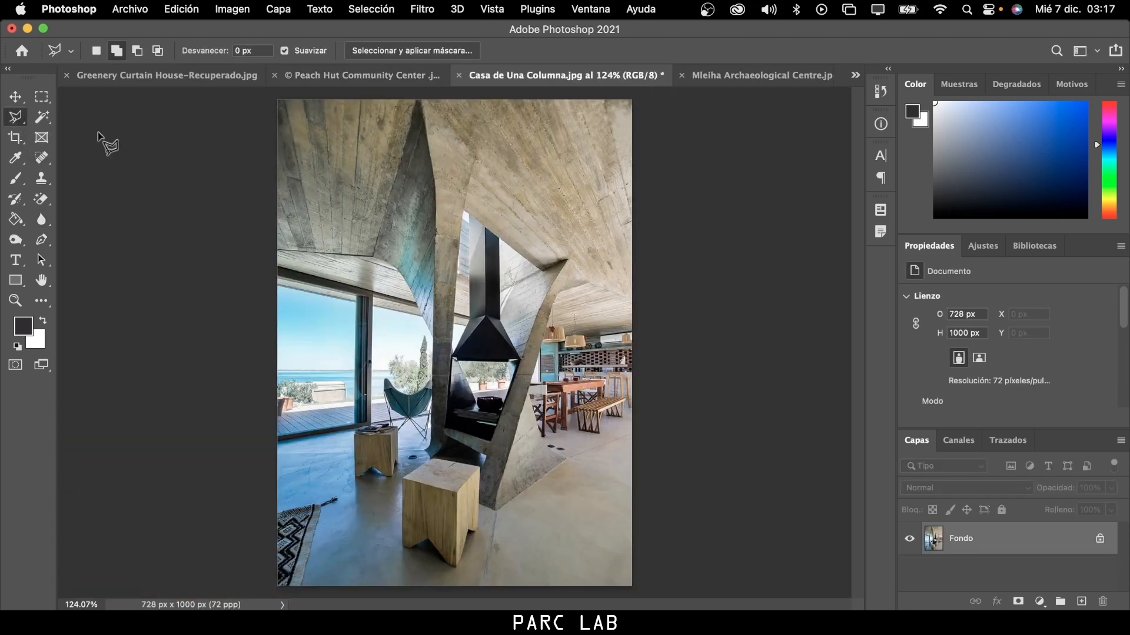
left_click(277, 251)
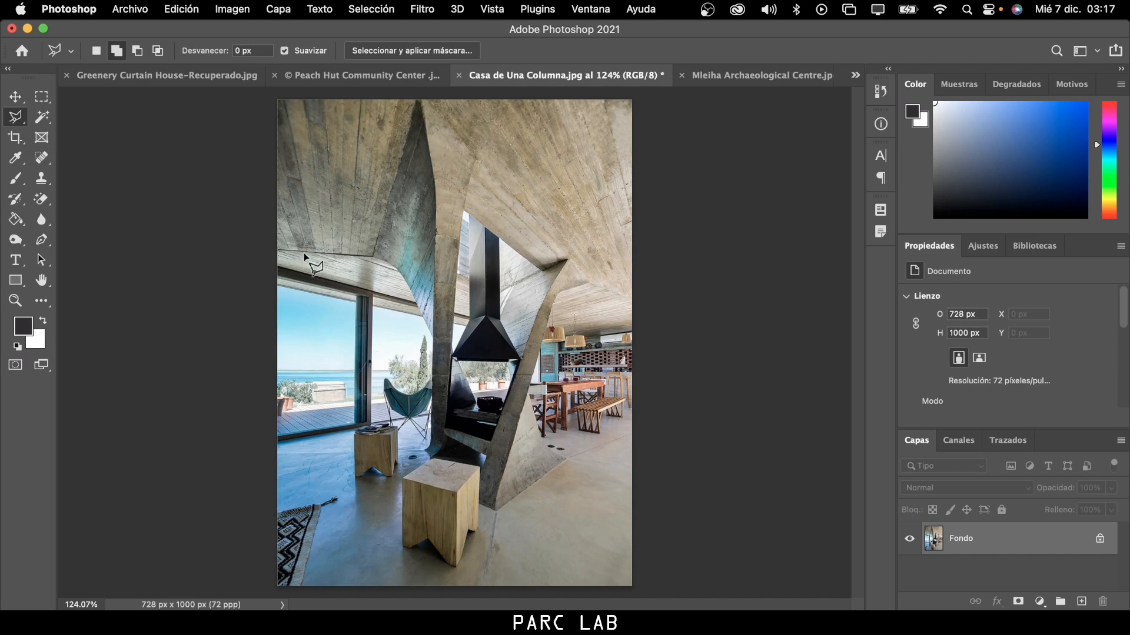
left_click(370, 258)
left_click(391, 265)
left_click(433, 348)
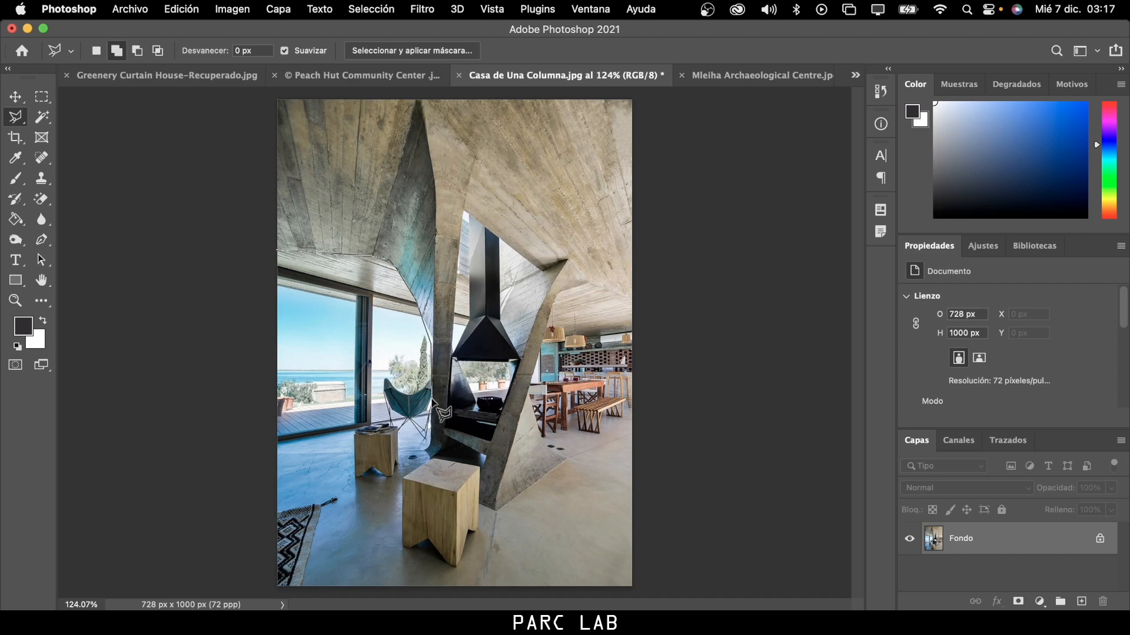
double_click(428, 449)
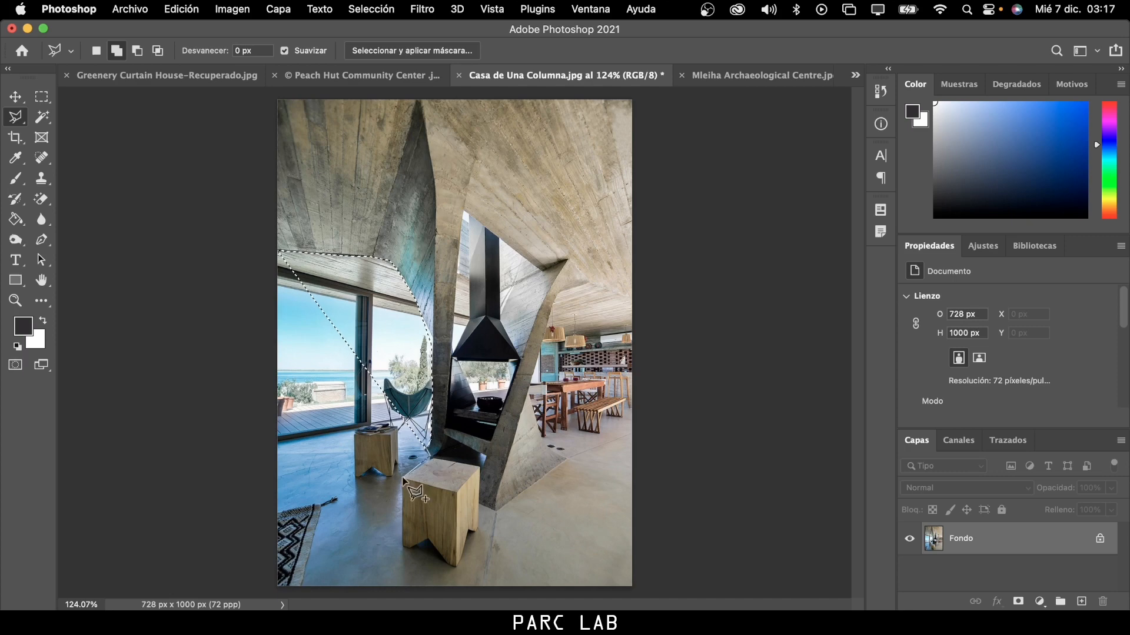
Start adding to the selection by tracing the lower outline of the large wooden stool in the foreground.
left_click(402, 549)
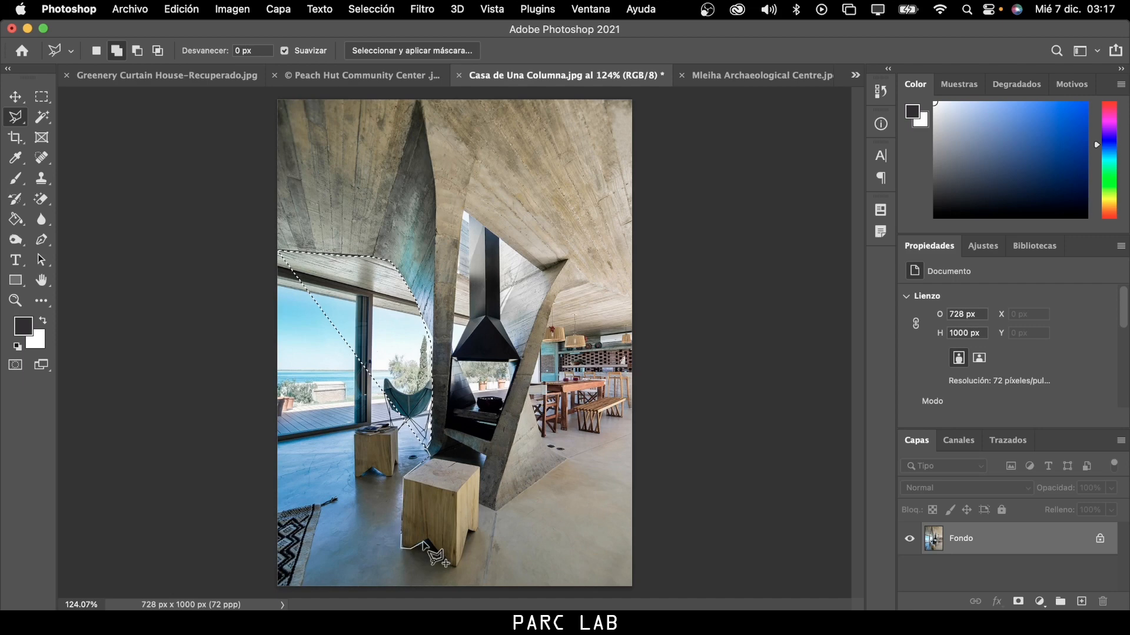
left_click(423, 541)
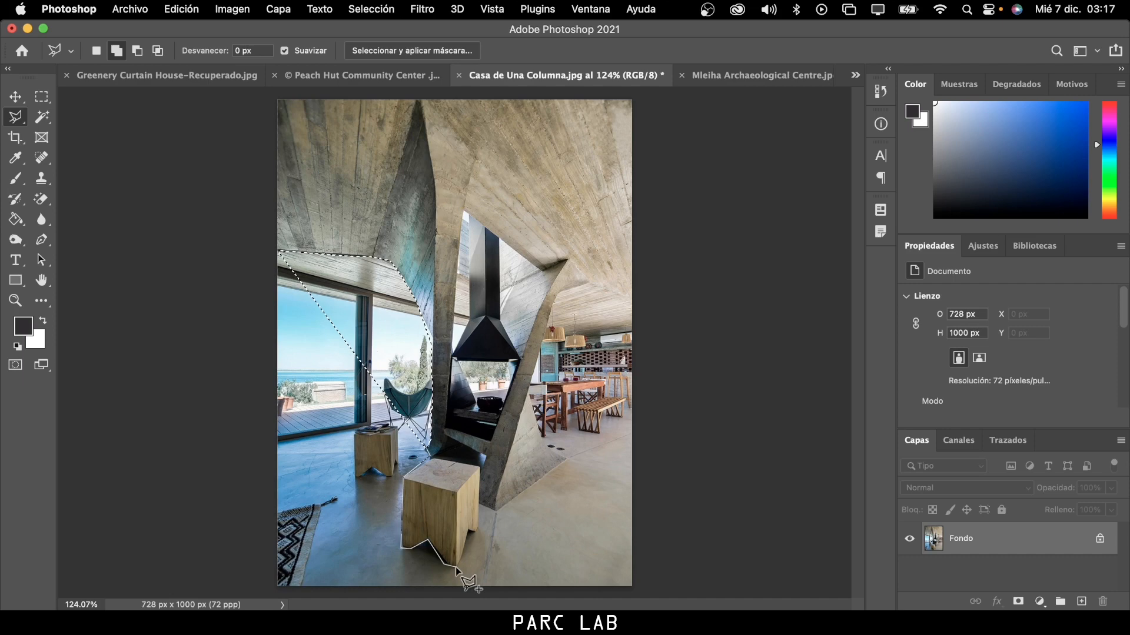
left_click(456, 567)
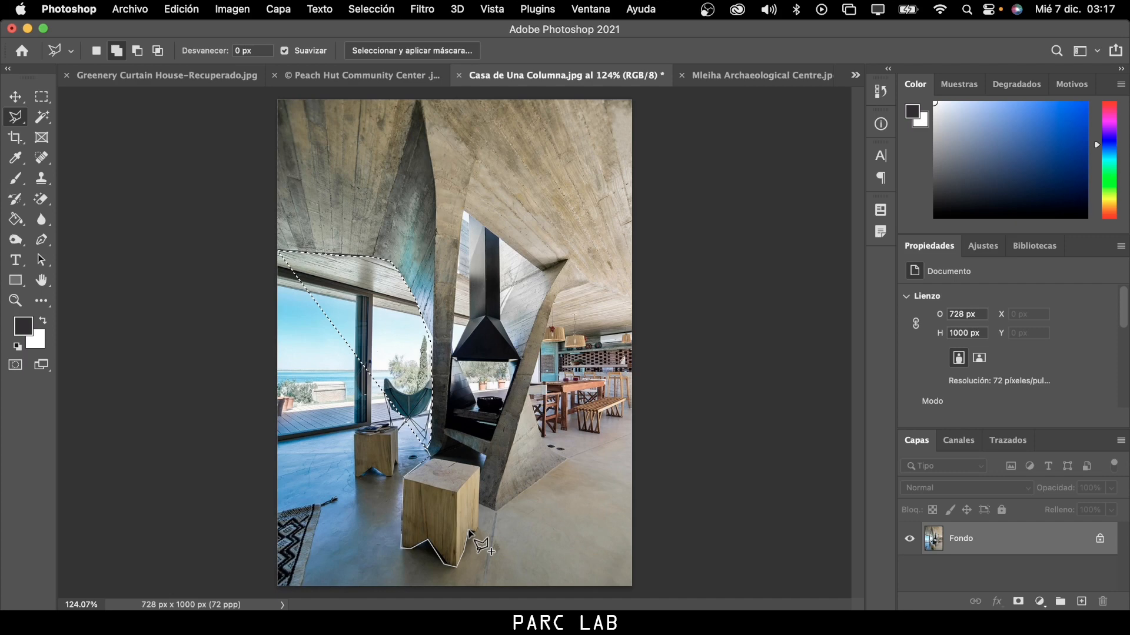
left_click(478, 530)
left_click(479, 508)
Continue the outline along the column's base, its dining-area side and the ceiling edge, and close it around the top of the photo.
left_click(496, 509)
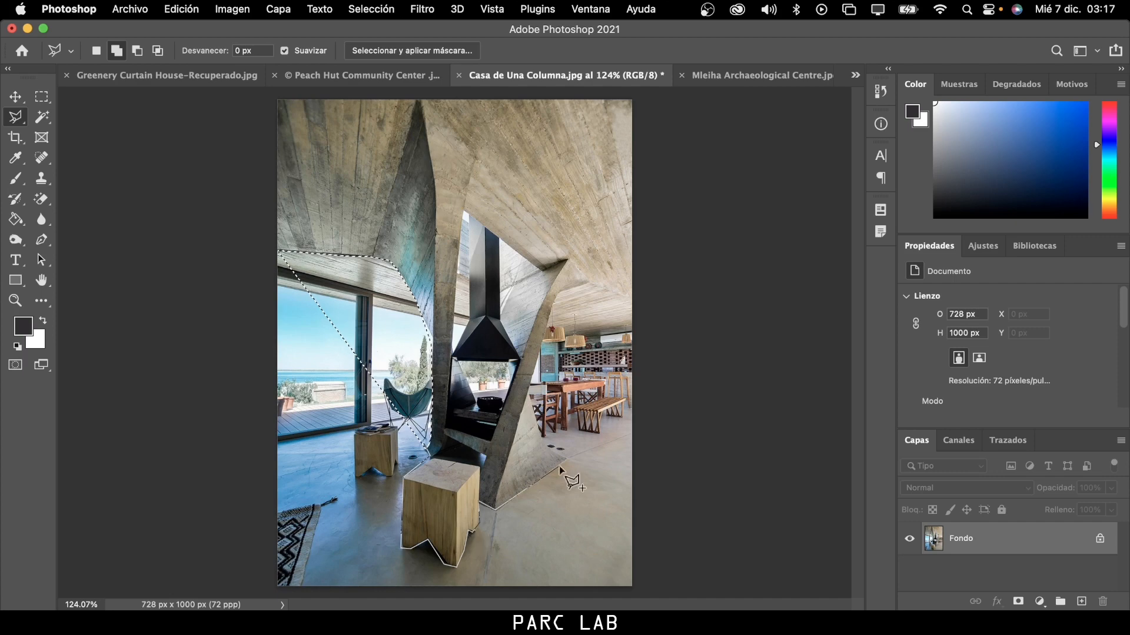
left_click(564, 459)
left_click(531, 395)
left_click(556, 295)
left_click(587, 281)
left_click(634, 294)
left_click(645, 97)
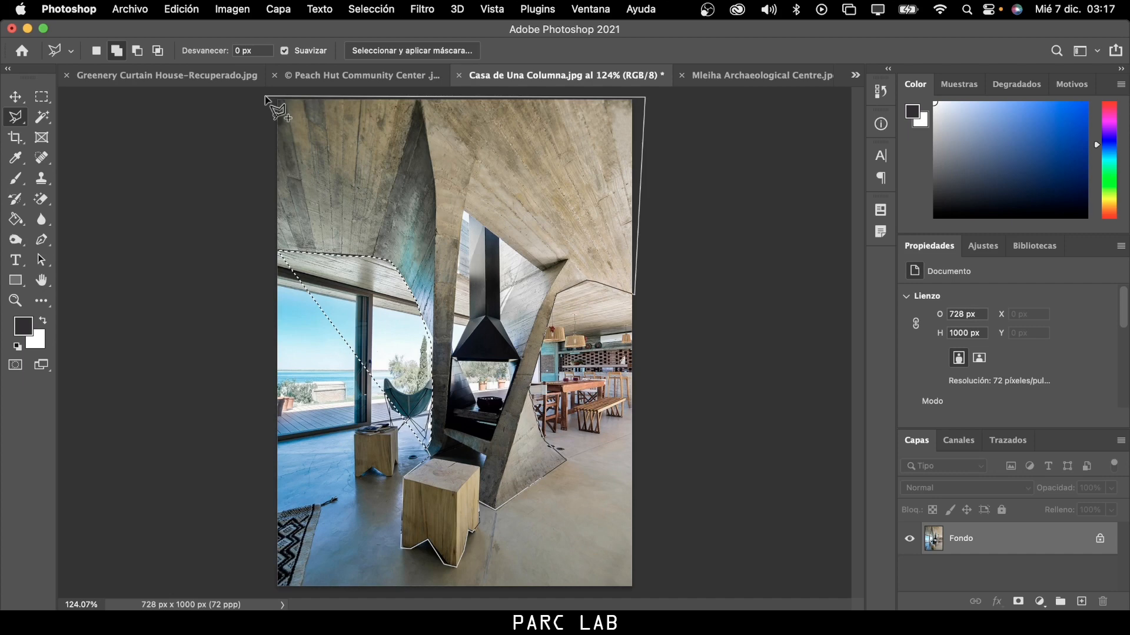
double_click(265, 98)
Subtract the window and terrace area beside the column from the selection with the Polygonal Lasso.
left_click(137, 50)
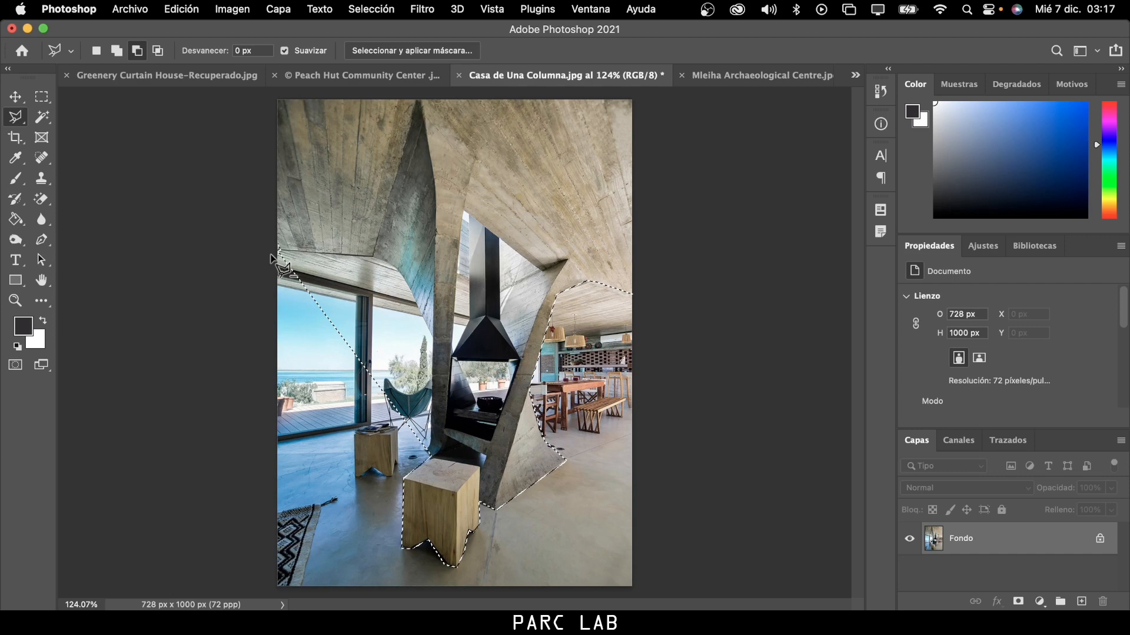
left_click(275, 253)
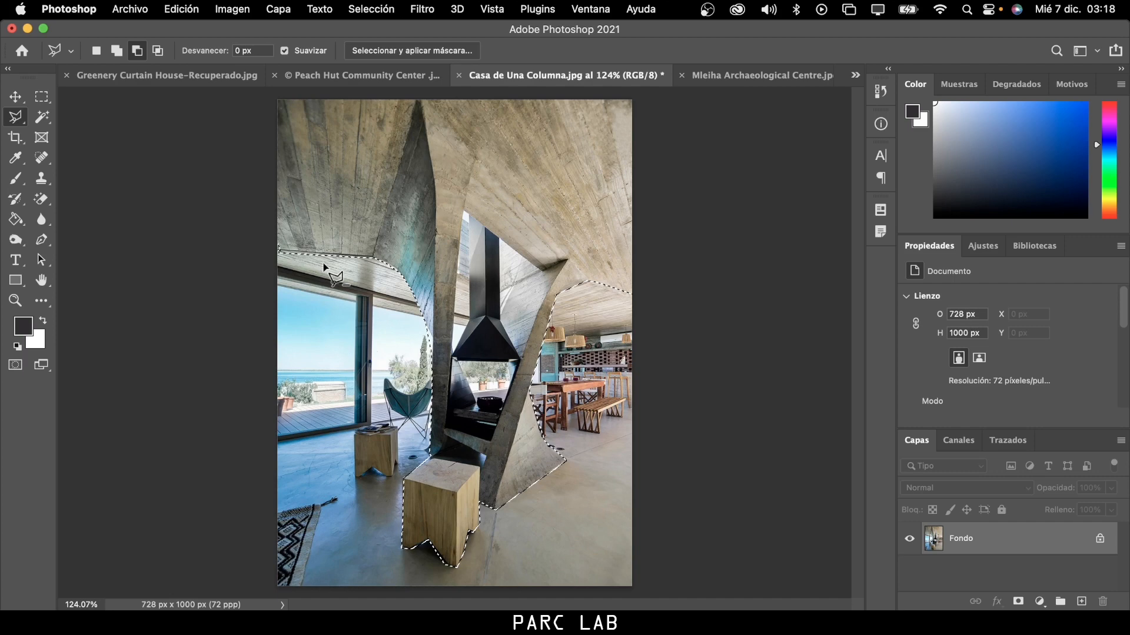
Invert the selection and copy the background around the column to a new layer.
left_click(41, 98)
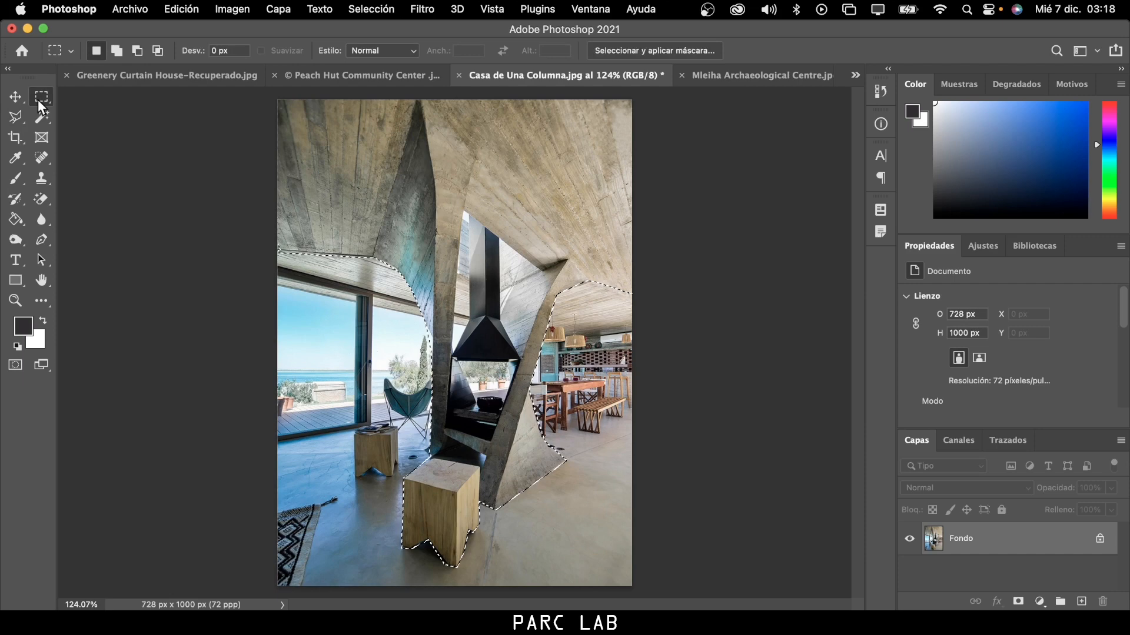
right_click(355, 174)
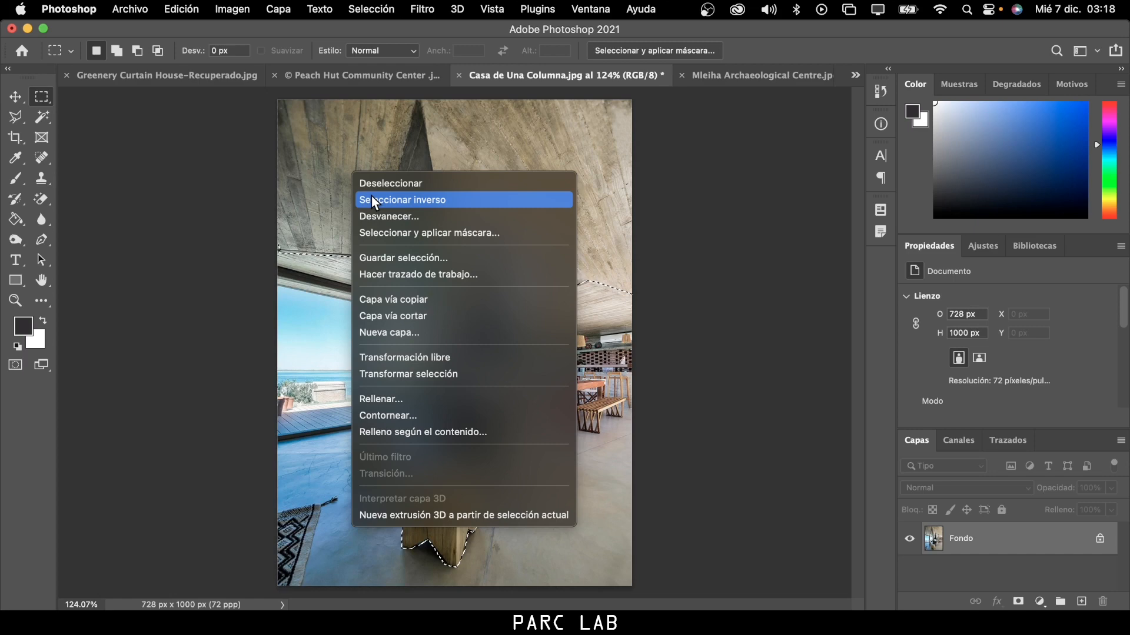
left_click(373, 200)
key("super+j")
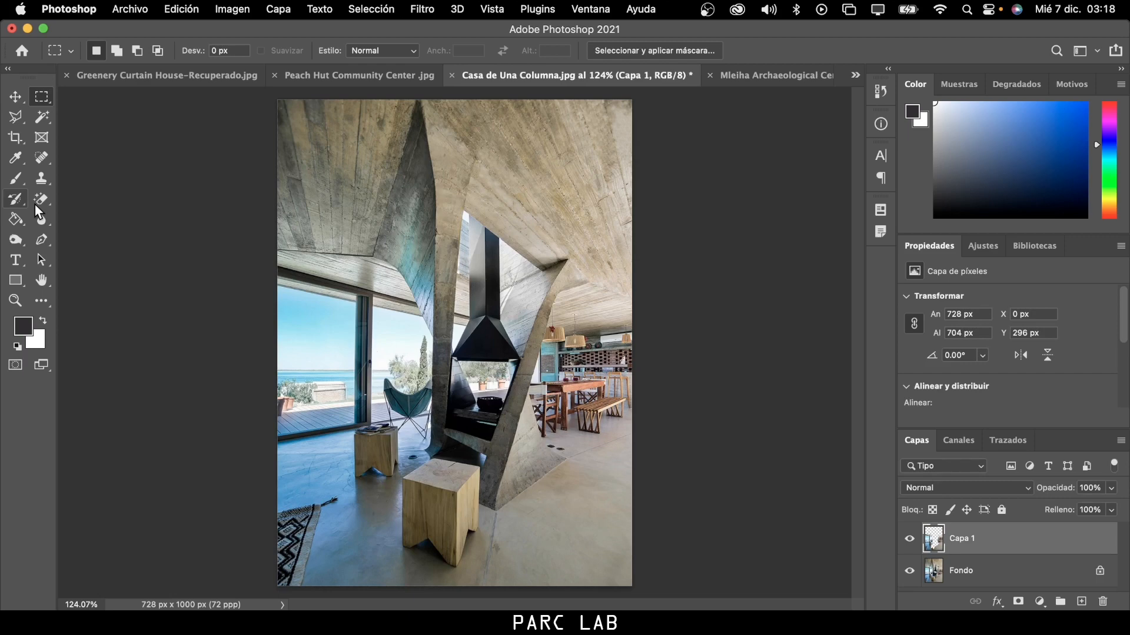
Blur the window area, floor, rug and dining area on Capa 1 using the Blur tool with a 354 px brush.
left_click(40, 219)
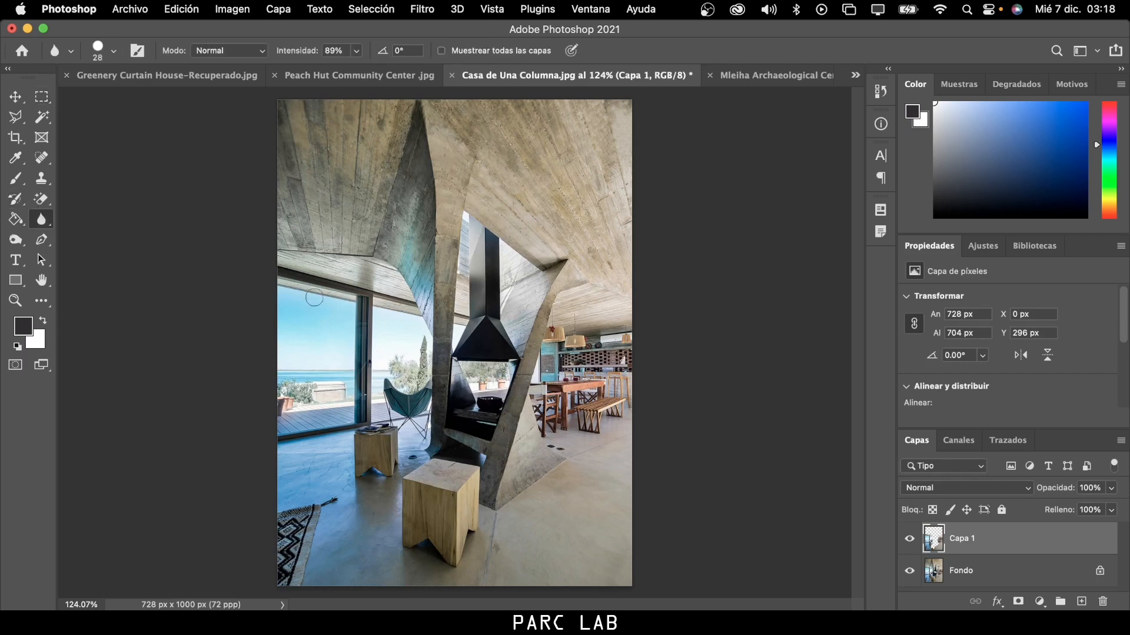
right_click(314, 298)
left_click_drag(420, 234, 482, 236)
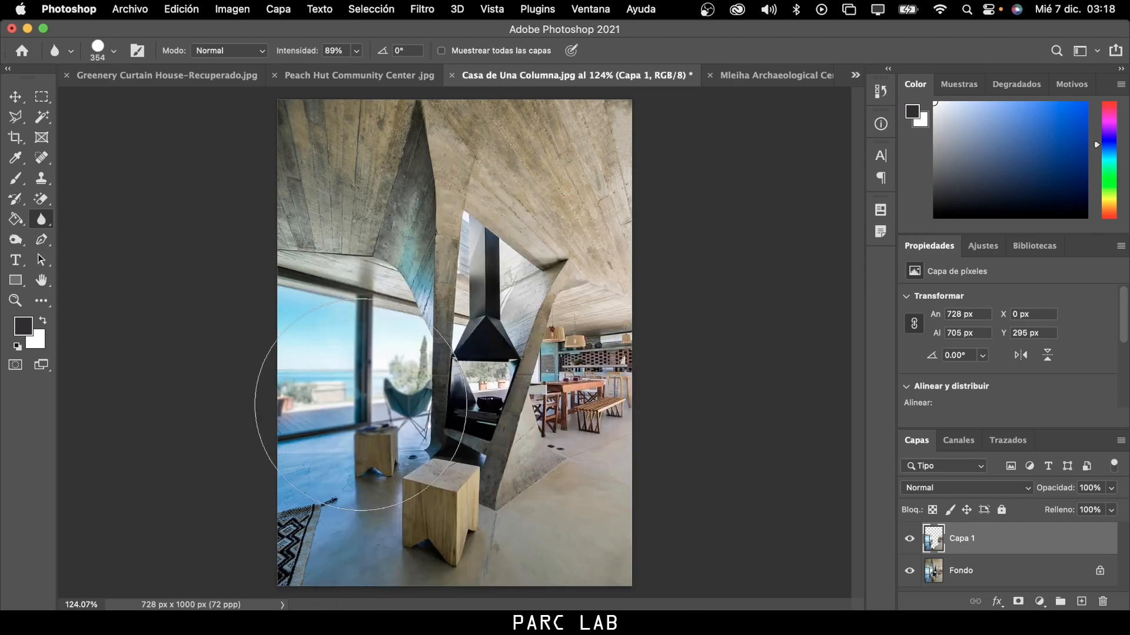
left_click_drag(360, 405, 337, 426)
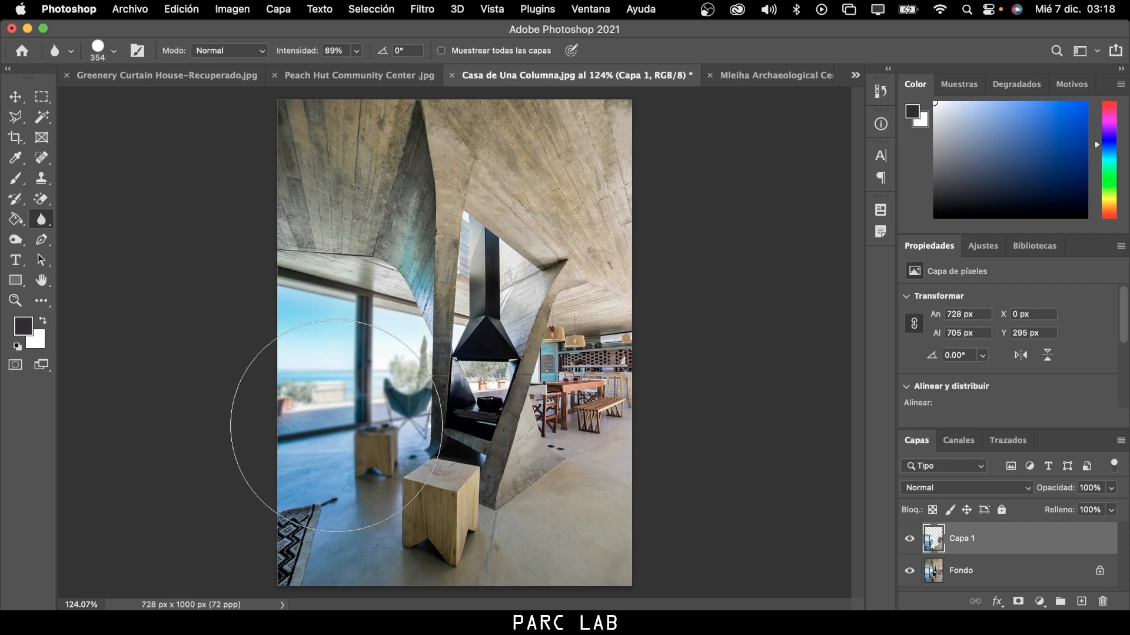
mouse_move(565, 365)
left_mouse_down()
mouse_move(579, 362)
mouse_move(329, 342)
mouse_move(398, 351)
left_mouse_up()
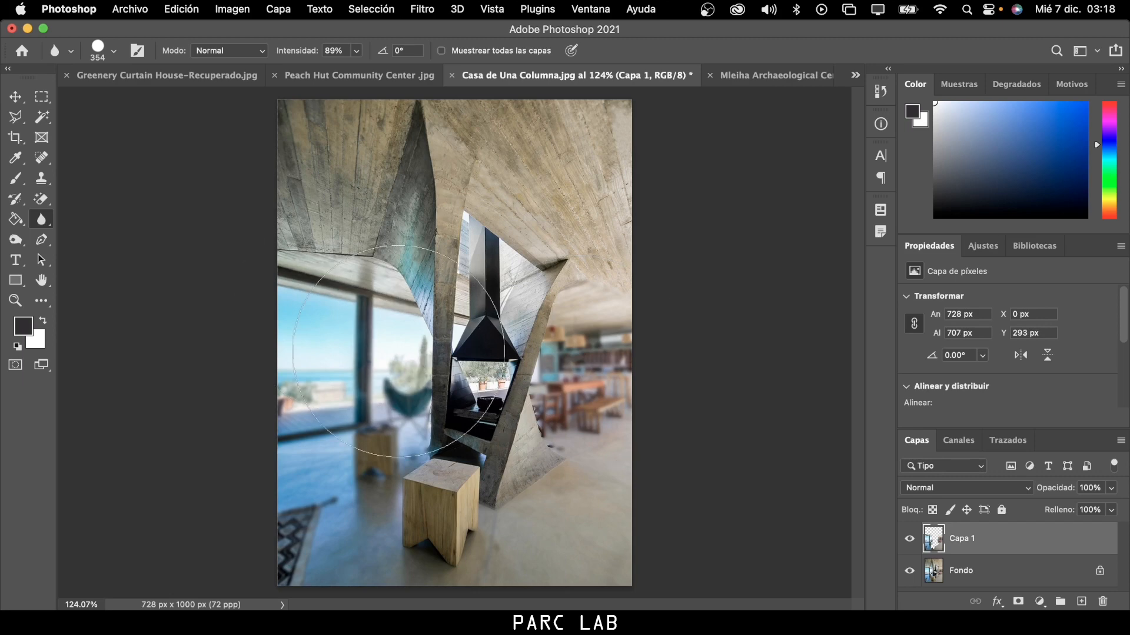
mouse_move(399, 351)
left_mouse_down()
mouse_move(356, 336)
mouse_move(329, 376)
mouse_move(372, 400)
left_mouse_up()
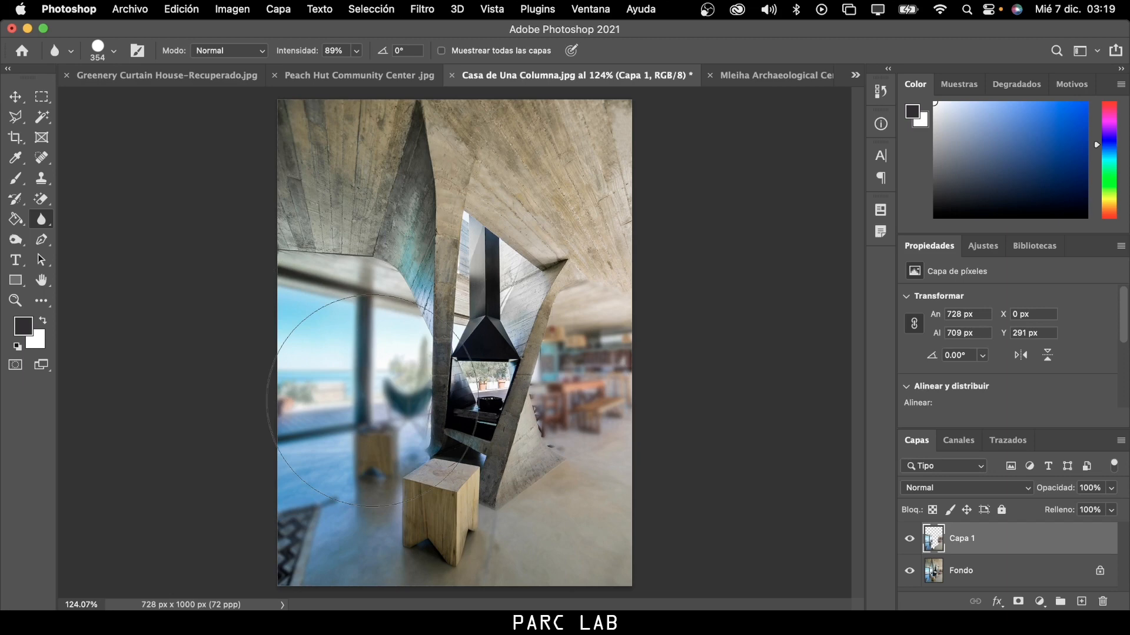
Select the terrace view seen through the fireplace opening below the hood with the Polygonal Lasso.
scroll(473, 375, "up", 5)
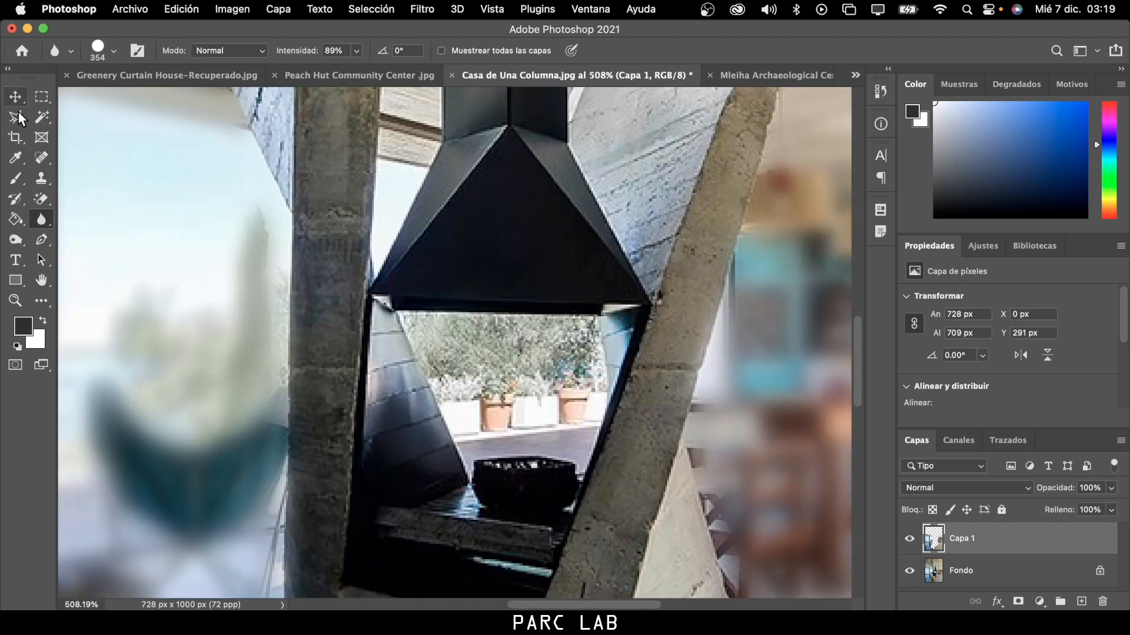
left_click(18, 113)
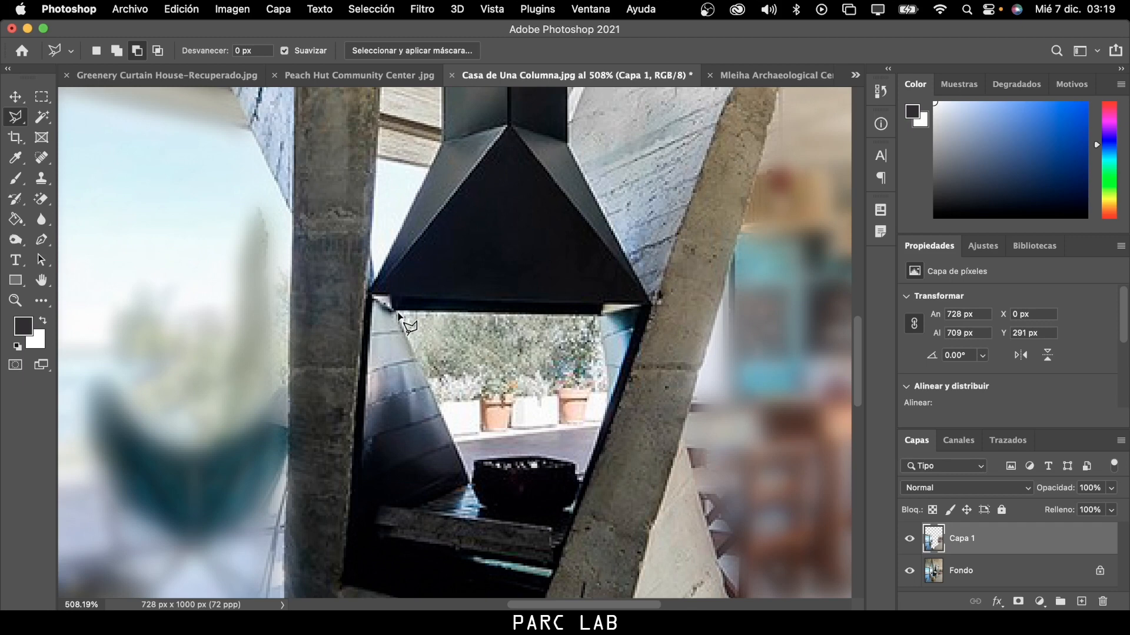
left_click(397, 315)
left_click(473, 465)
left_click(484, 458)
left_click(556, 456)
left_click(579, 473)
left_click(609, 361)
left_click(599, 315)
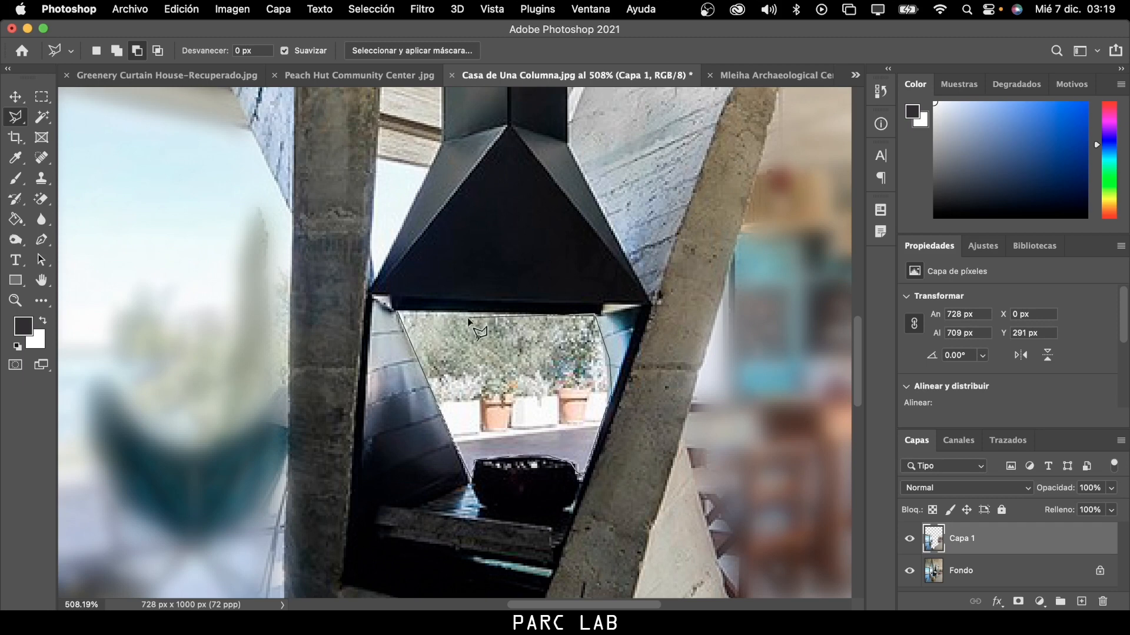
left_click(408, 322)
Blur the selected area on a new layer copied from Fondo and merge that layer into Capa 1.
scroll(400, 295, "up", 2)
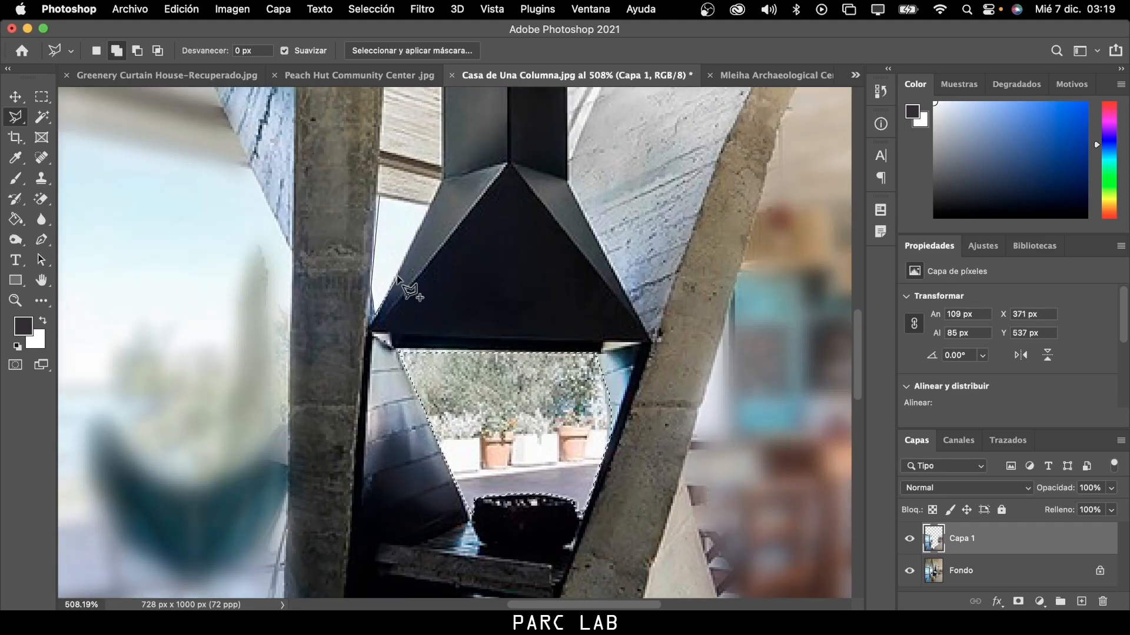
scroll(400, 288, "down", 5)
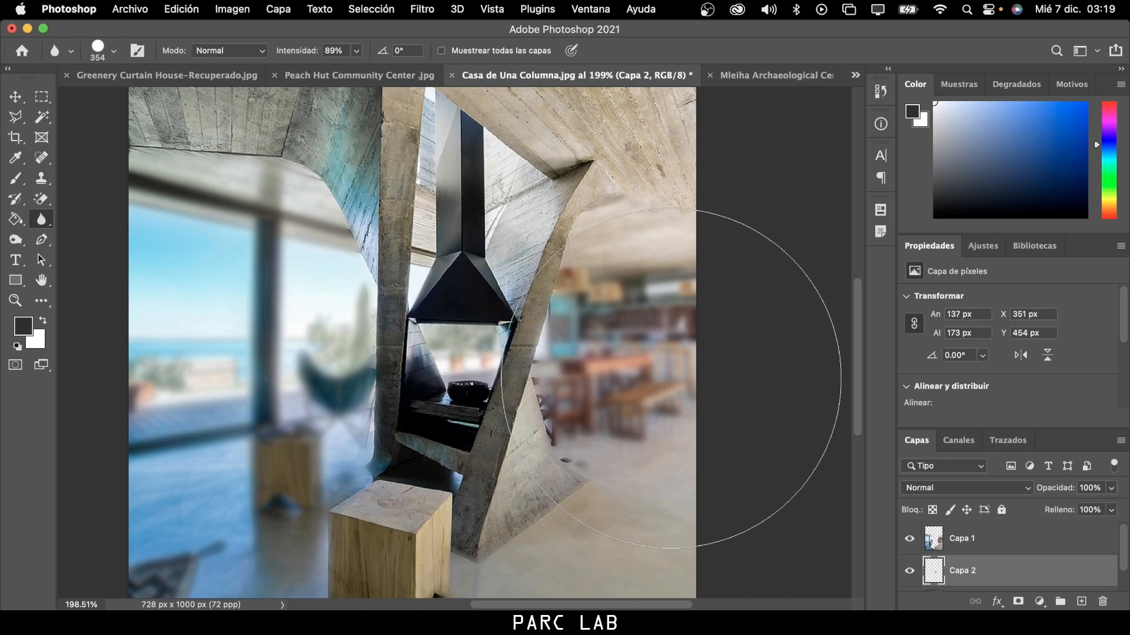
right_click(979, 527)
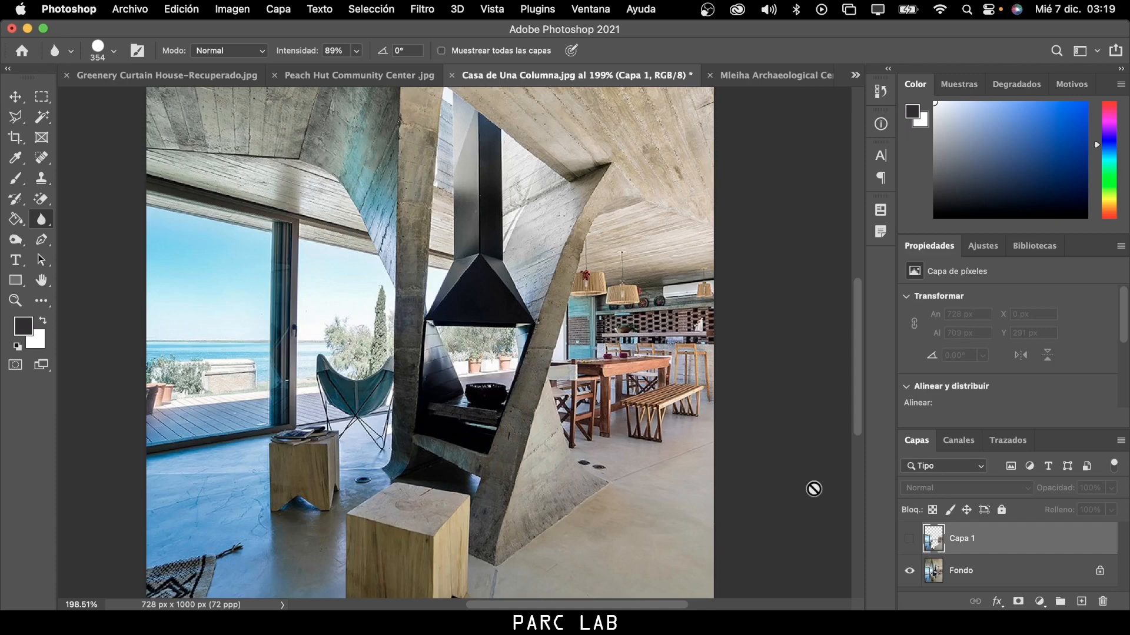
Hide and show Capa 1 to compare the blurred background with the original photo.
left_click(910, 539)
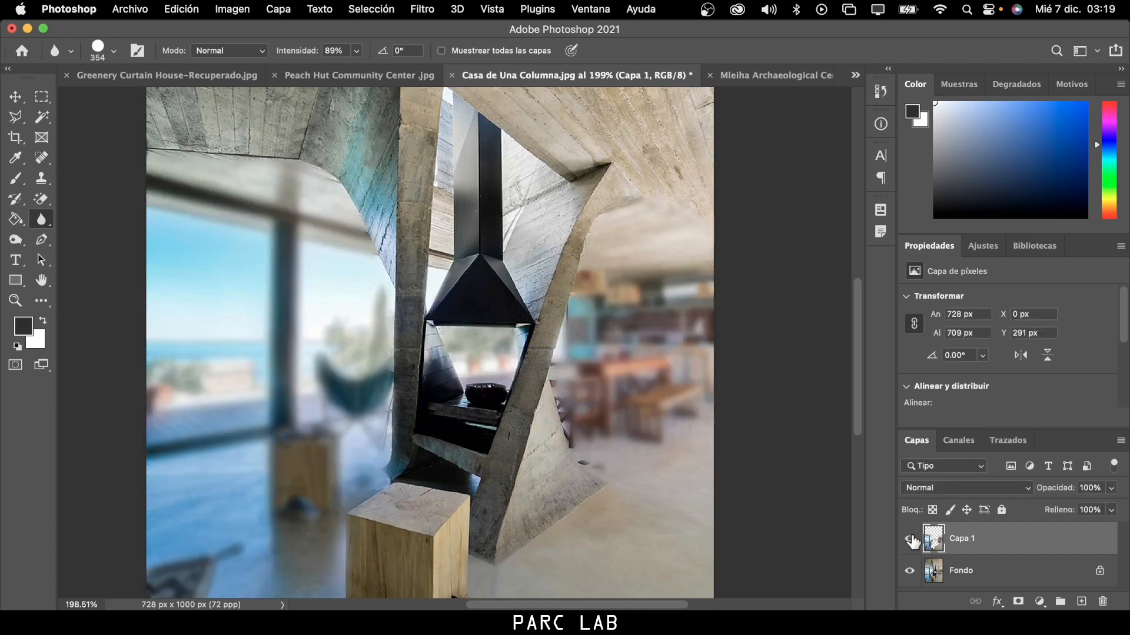
left_click(910, 540)
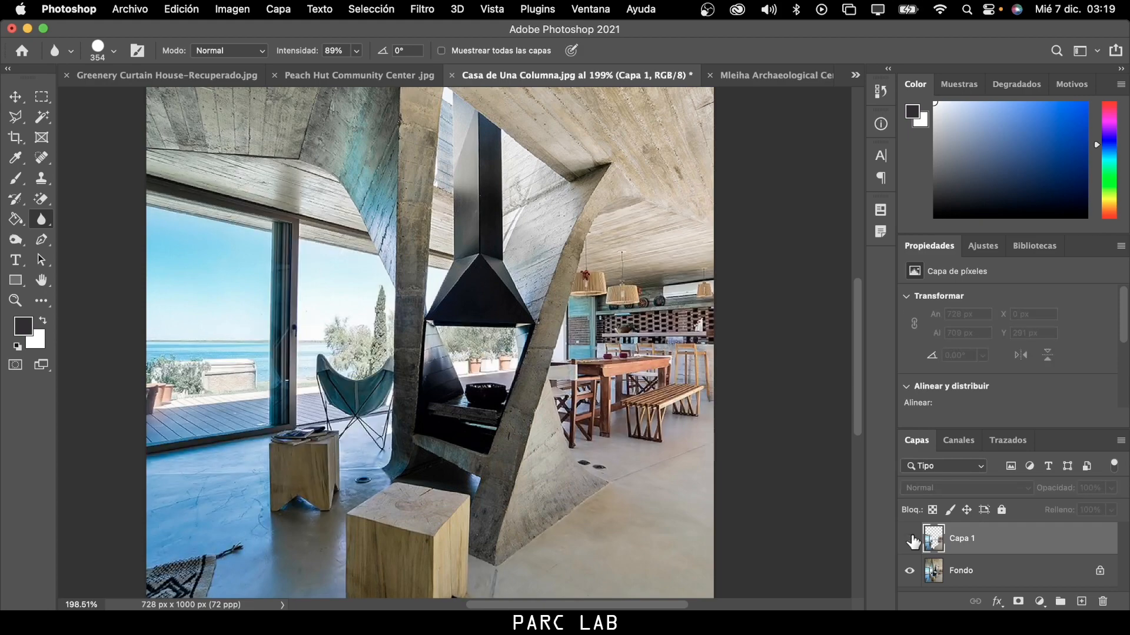
left_click(911, 540)
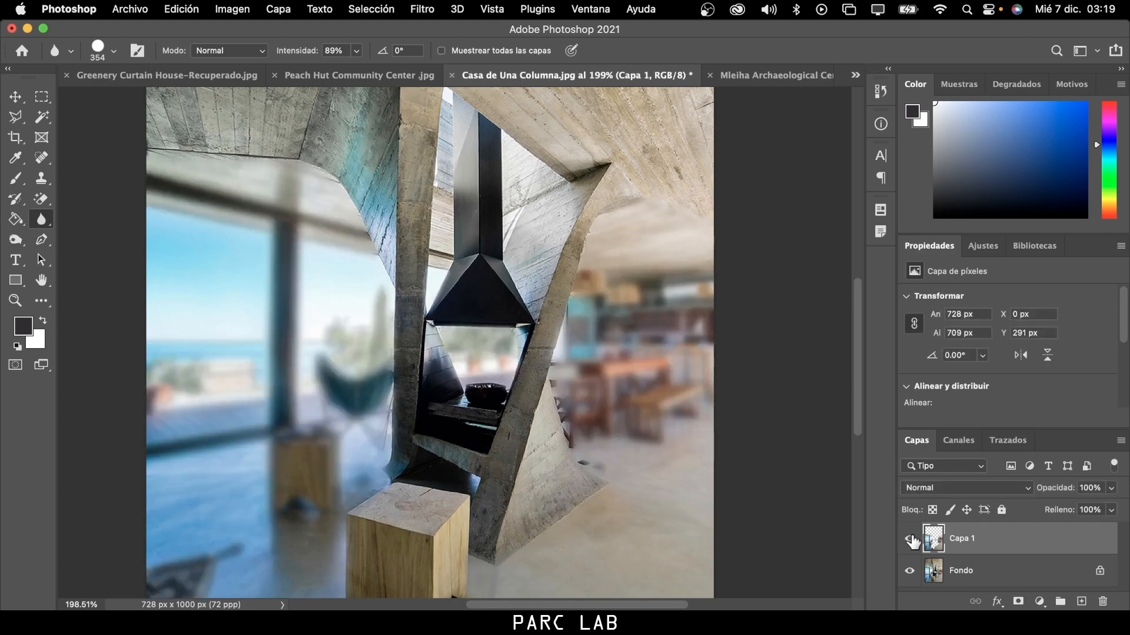
left_click(911, 539)
key("super+0")
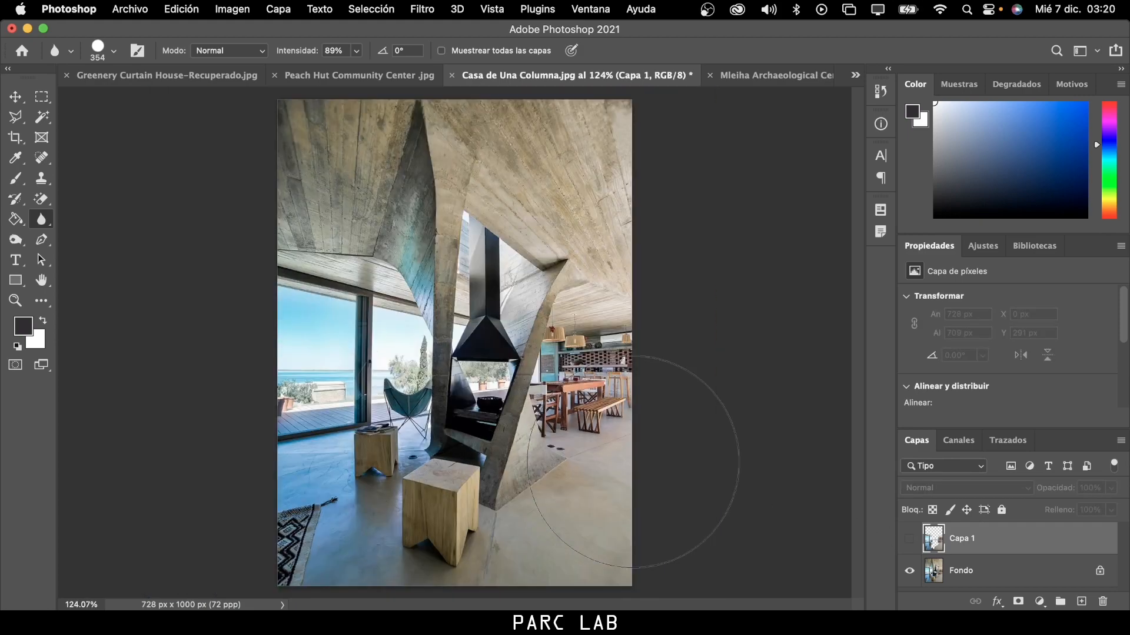
left_click(911, 539)
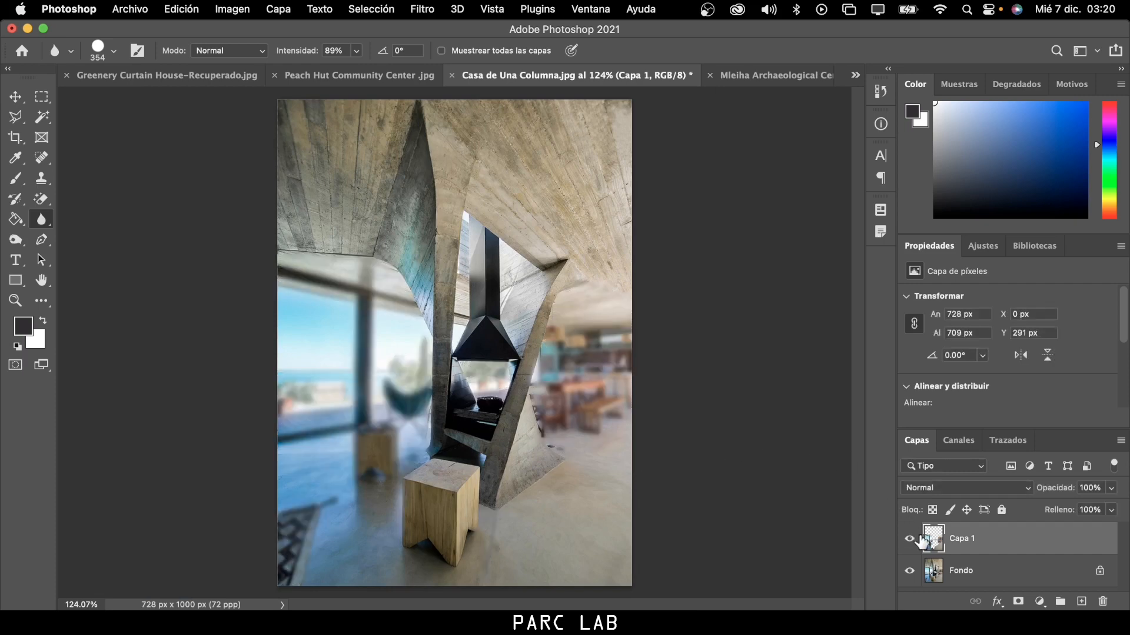
left_click(918, 540)
left_click(918, 539)
Select the narrow gap between the column and the chimney, down to the hood, with the Polygonal Lasso.
scroll(514, 323, "up", 10)
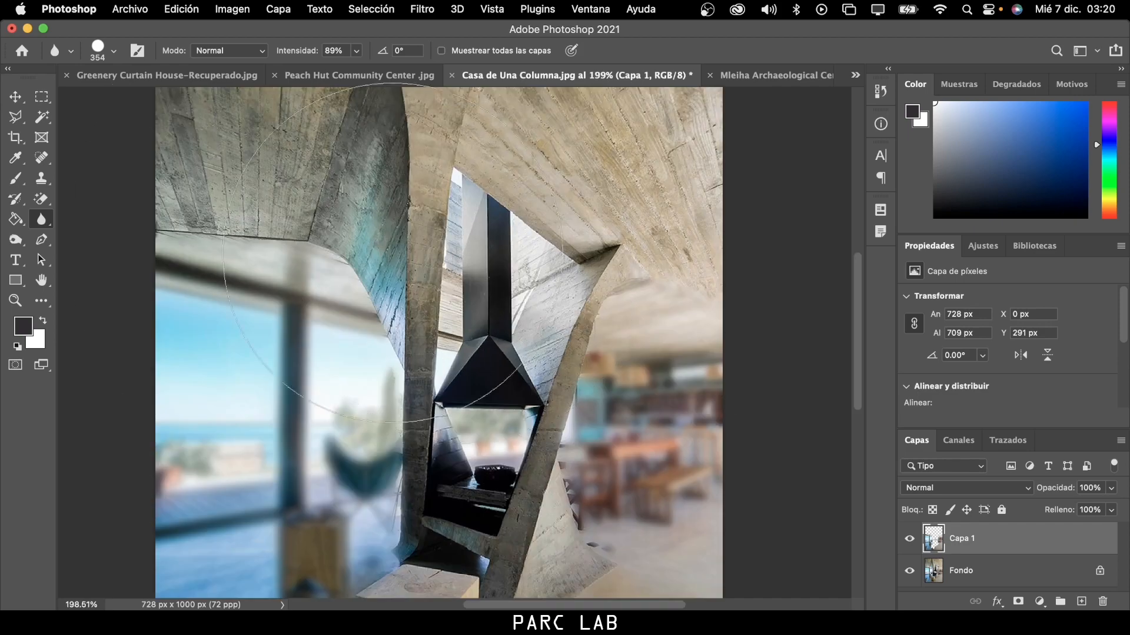
left_click(17, 118)
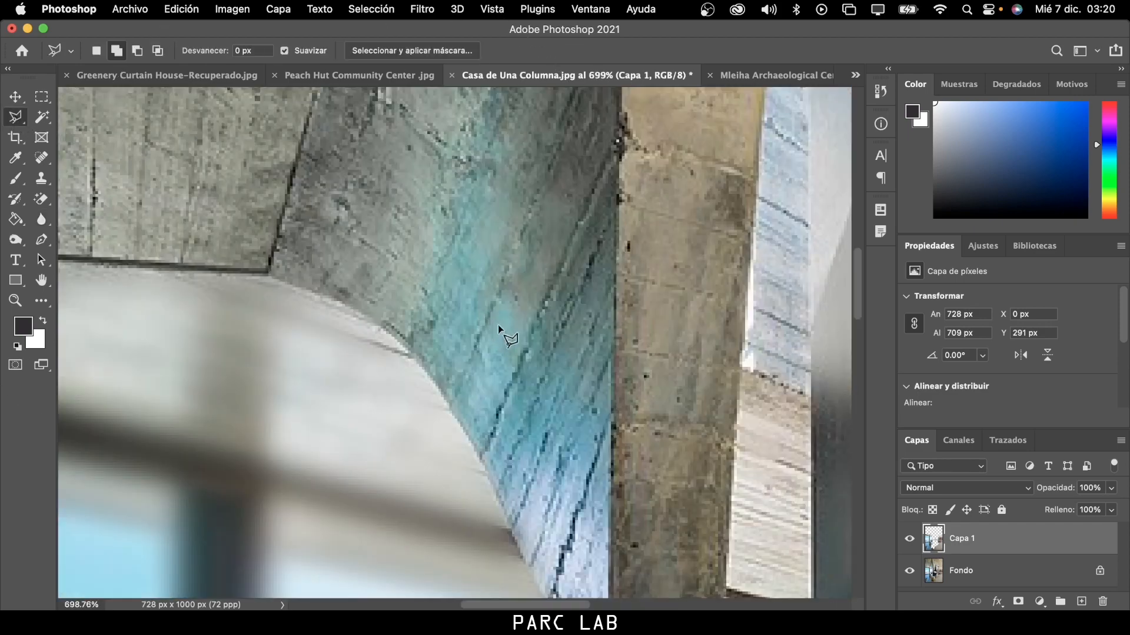
scroll(620, 376, "down", 5)
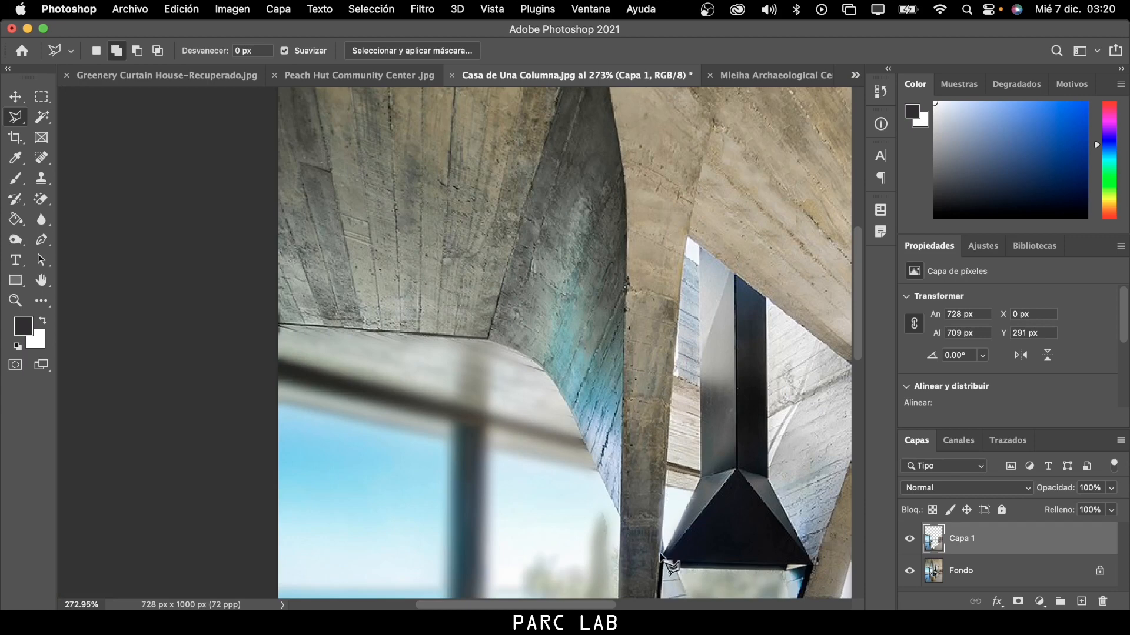
left_click(687, 238)
left_click(700, 245)
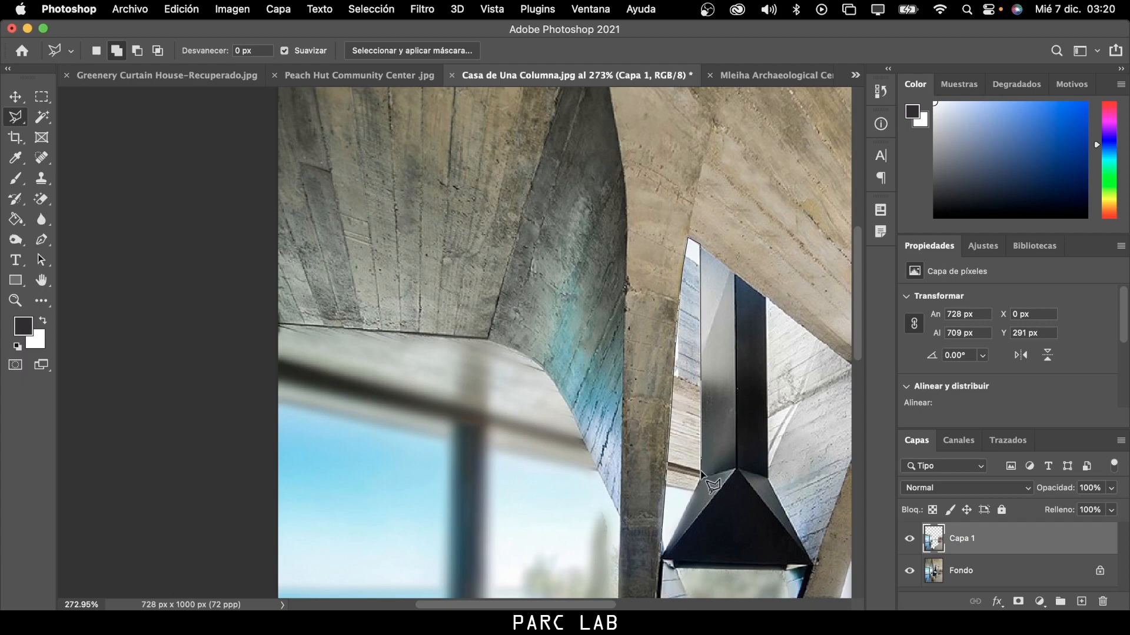
double_click(666, 551)
scroll(668, 549, "down", 3)
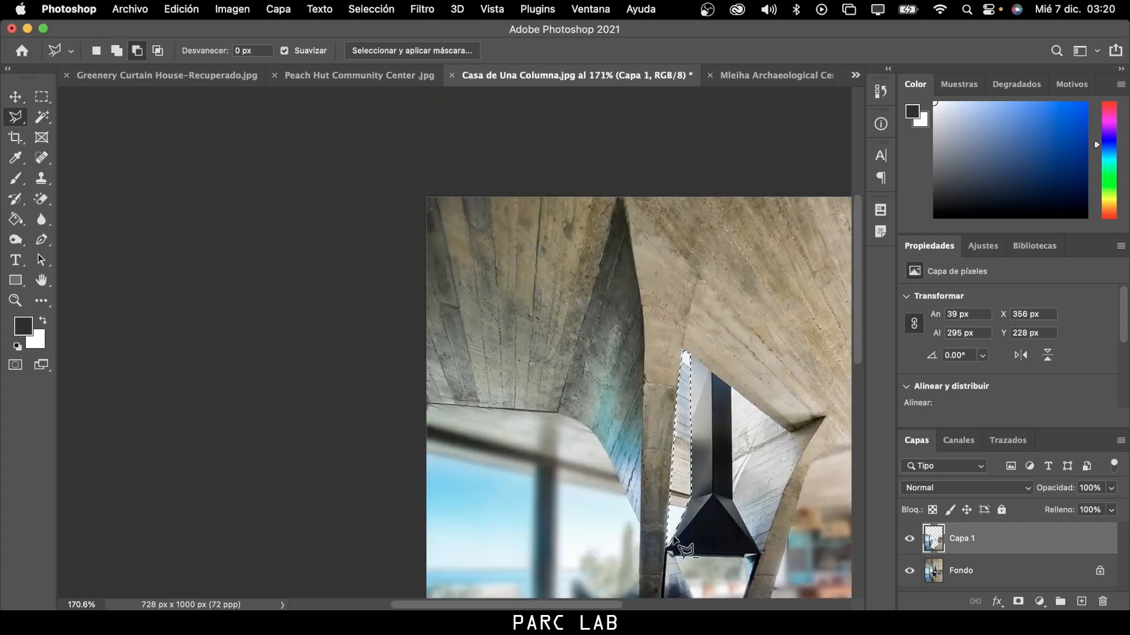
key("shift")
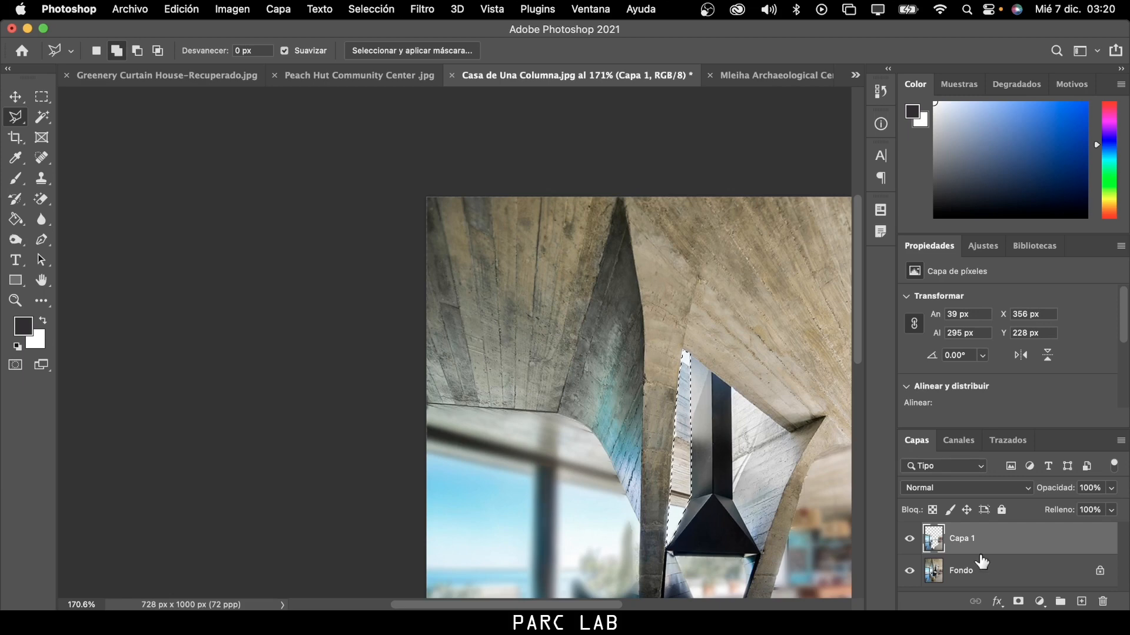
Copy the selected gap from the Fondo layer to a new layer and blur it with the 354 px brush.
left_click(1010, 574)
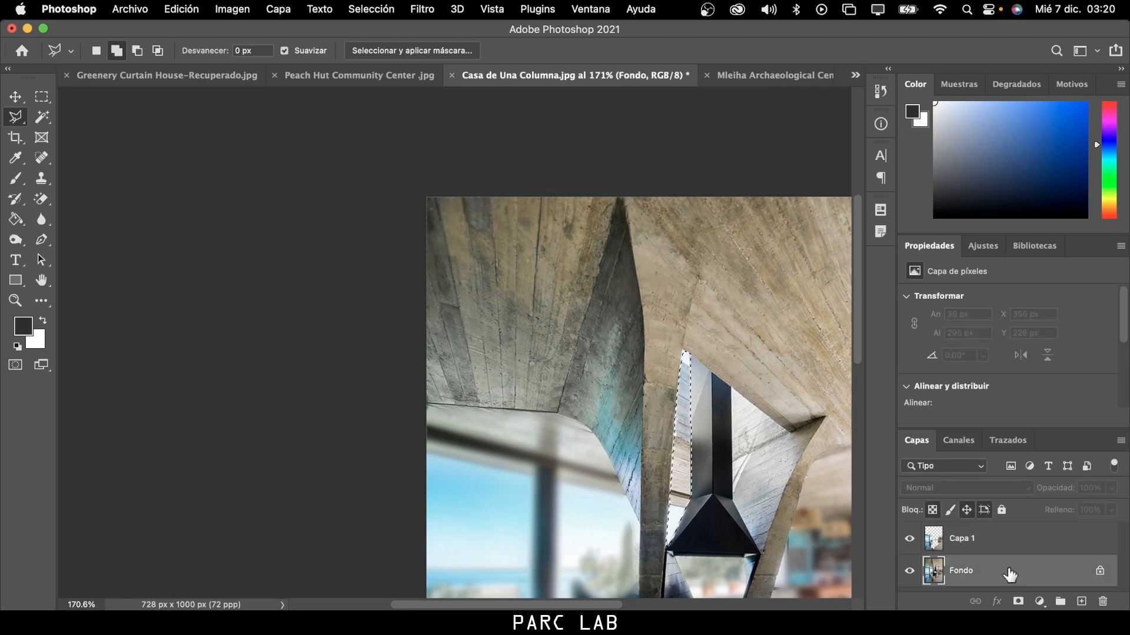
key("super+j")
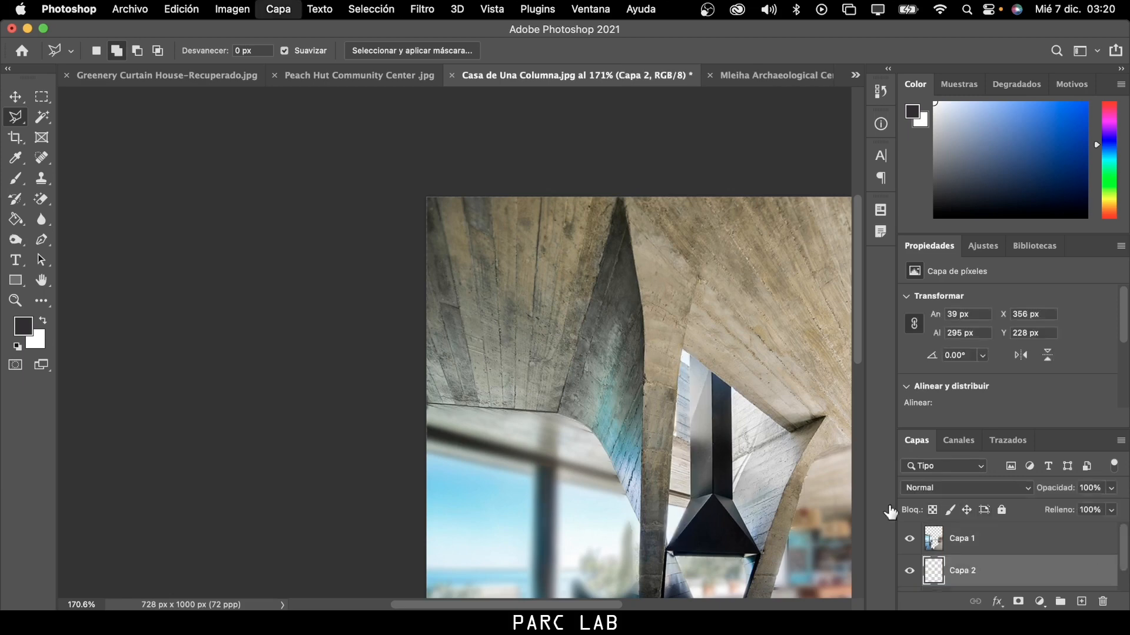
left_click(42, 221)
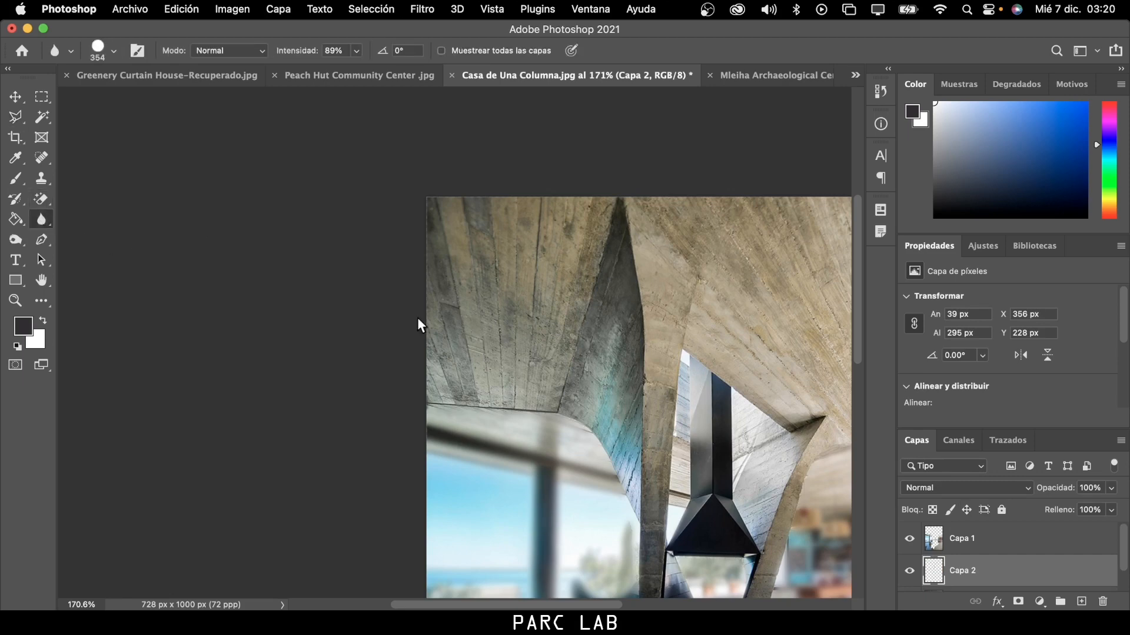
mouse_move(751, 452)
left_mouse_down()
mouse_move(664, 416)
mouse_move(698, 428)
mouse_move(685, 415)
mouse_move(676, 444)
mouse_move(661, 375)
mouse_move(659, 430)
left_mouse_up()
scroll(630, 416, "down", 3)
mouse_move(669, 368)
left_mouse_down()
mouse_move(663, 420)
mouse_move(658, 373)
mouse_move(674, 407)
left_mouse_up()
Merge the blurred gap layer with Capa 1.
left_click(971, 539, "shift")
right_click(975, 538)
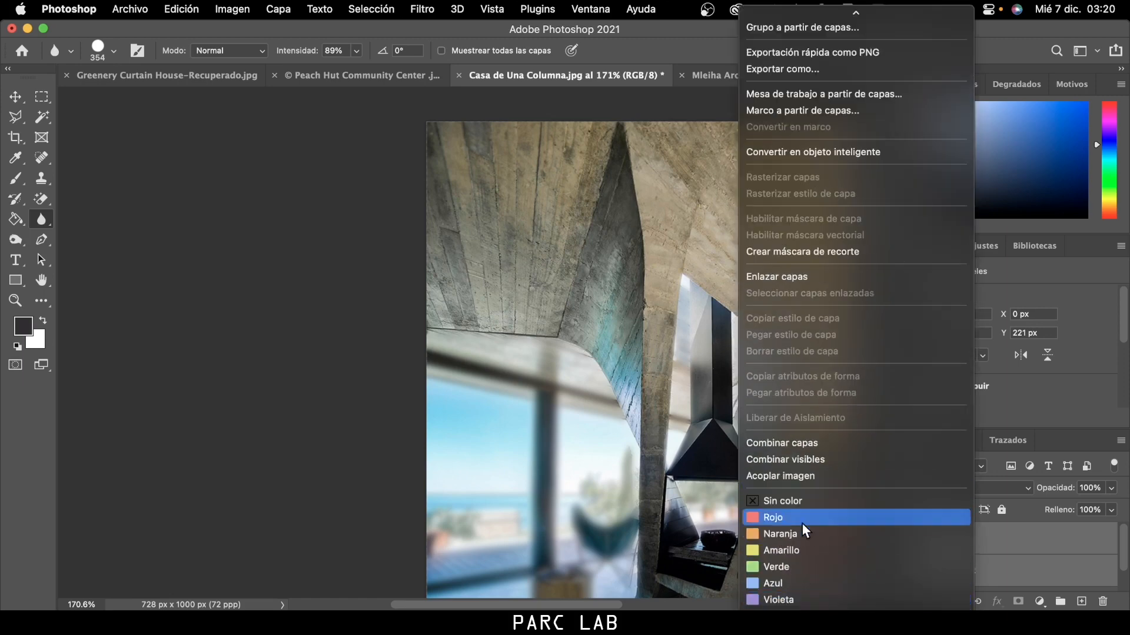
left_click(810, 451)
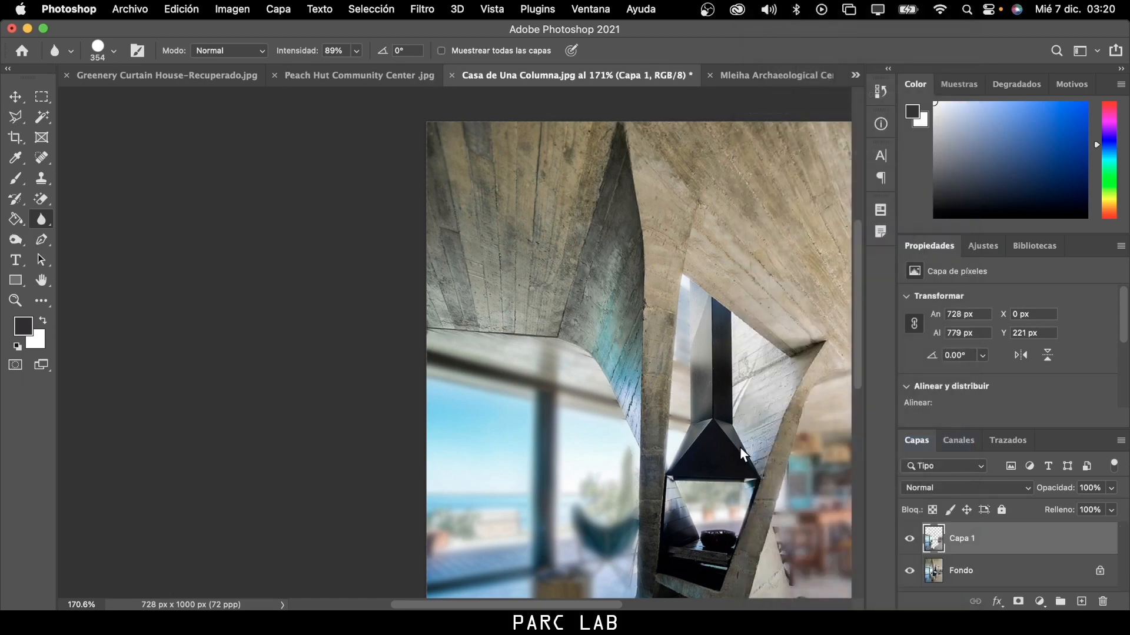
Examine the whole depth-of-field effect by toggling Capa 1's visibility against the original photo.
scroll(730, 465, "down", 5)
scroll(589, 397, "up", 5)
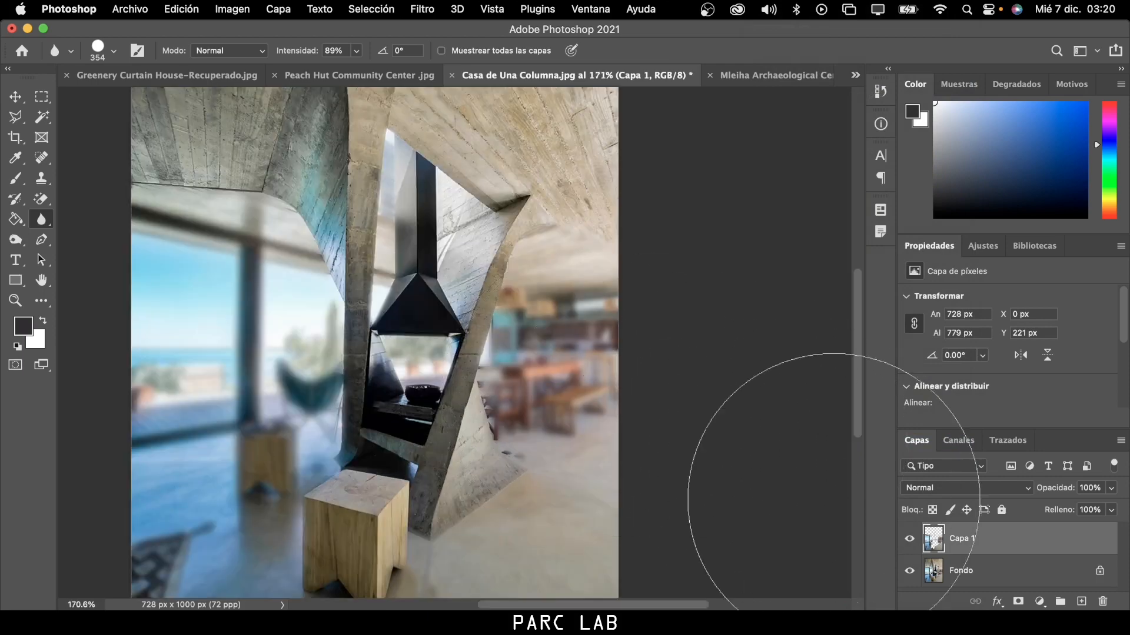
left_click(908, 544)
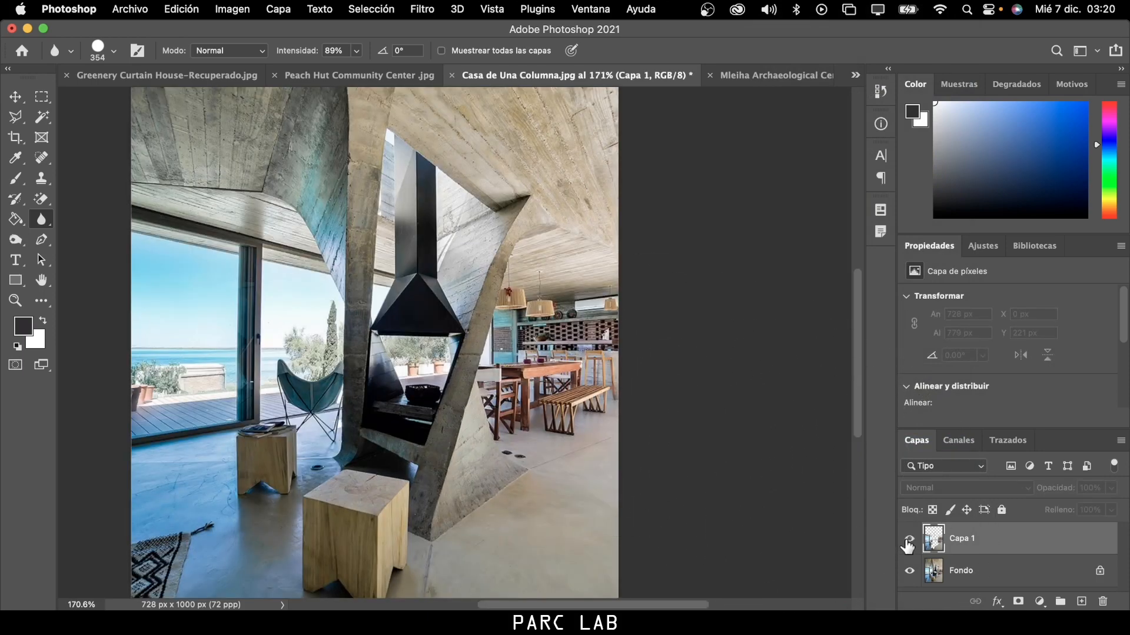
left_click(908, 544)
left_click(908, 543)
left_click(908, 543)
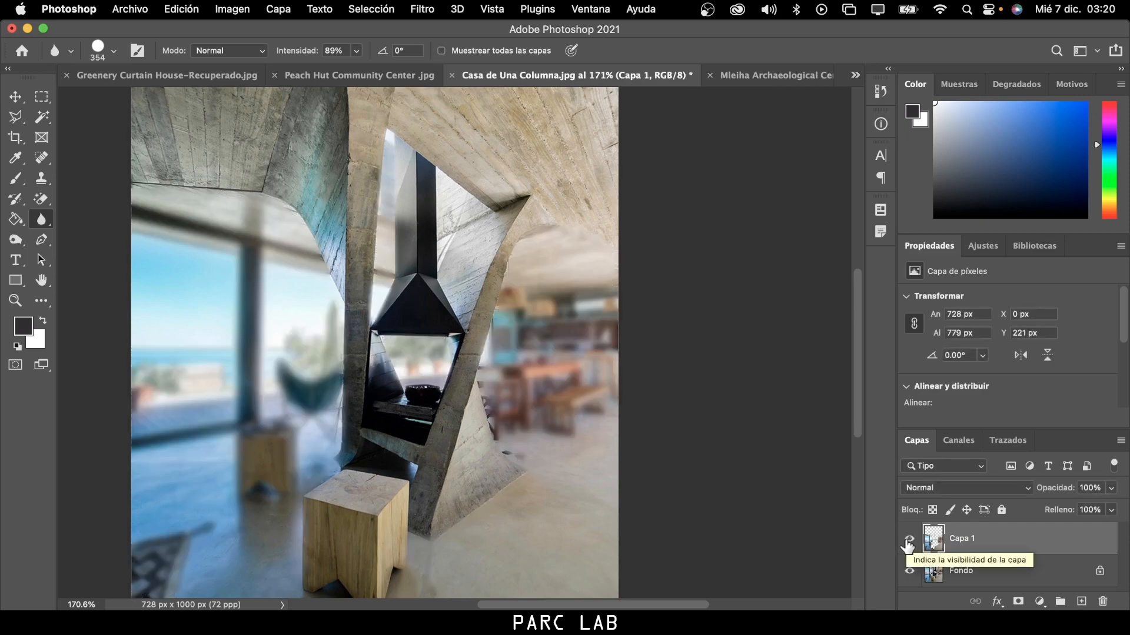
left_click(908, 542)
left_click(908, 542)
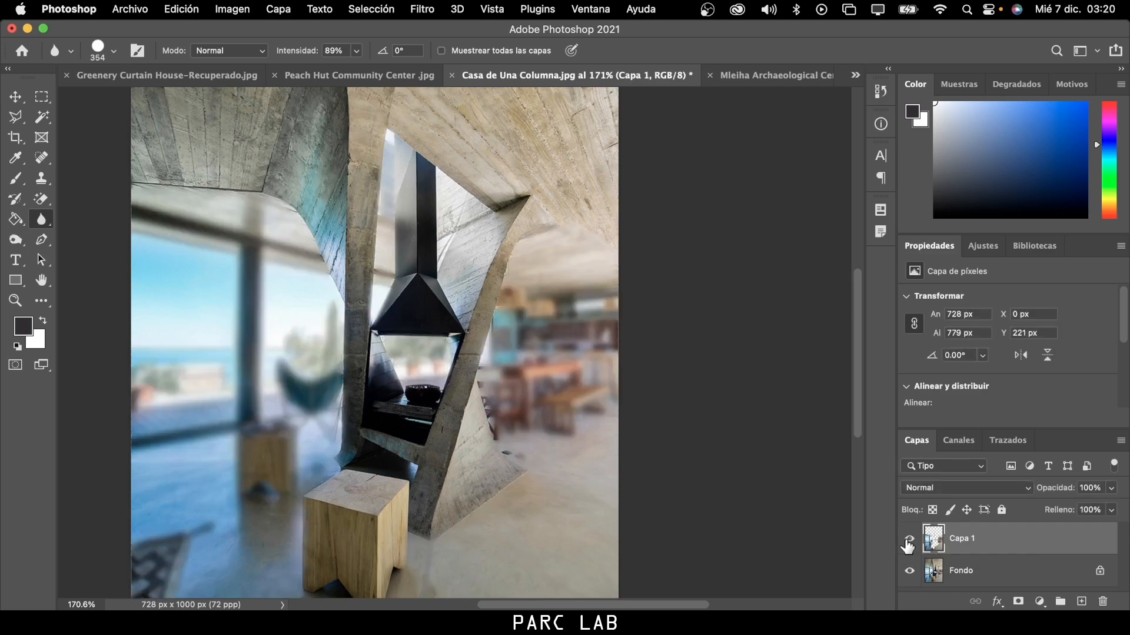
left_click(908, 543)
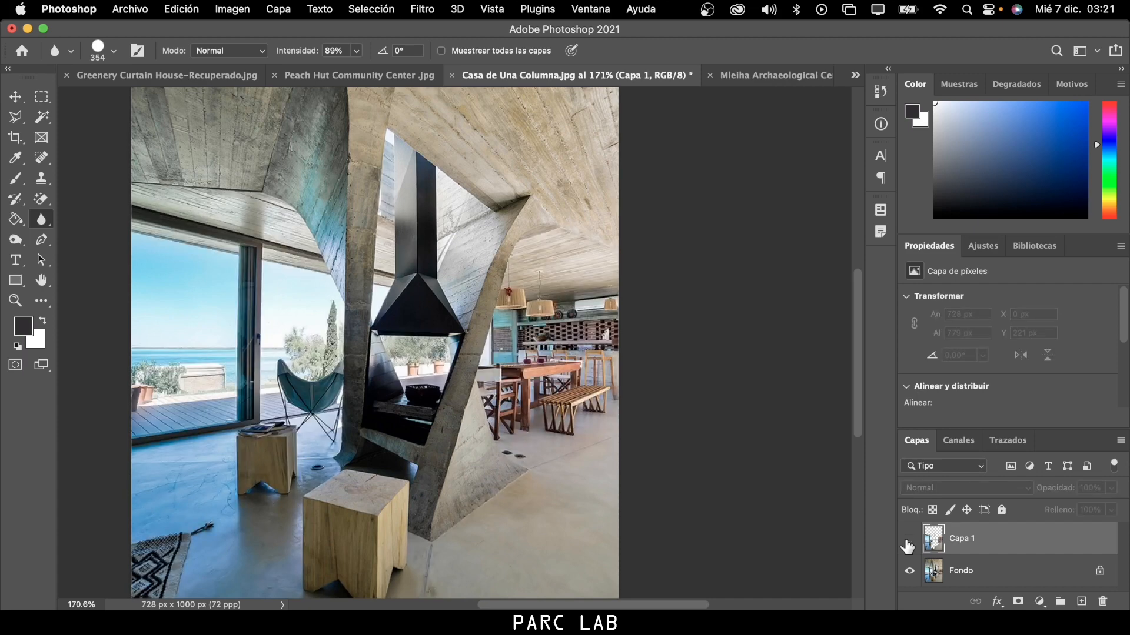
left_click(908, 543)
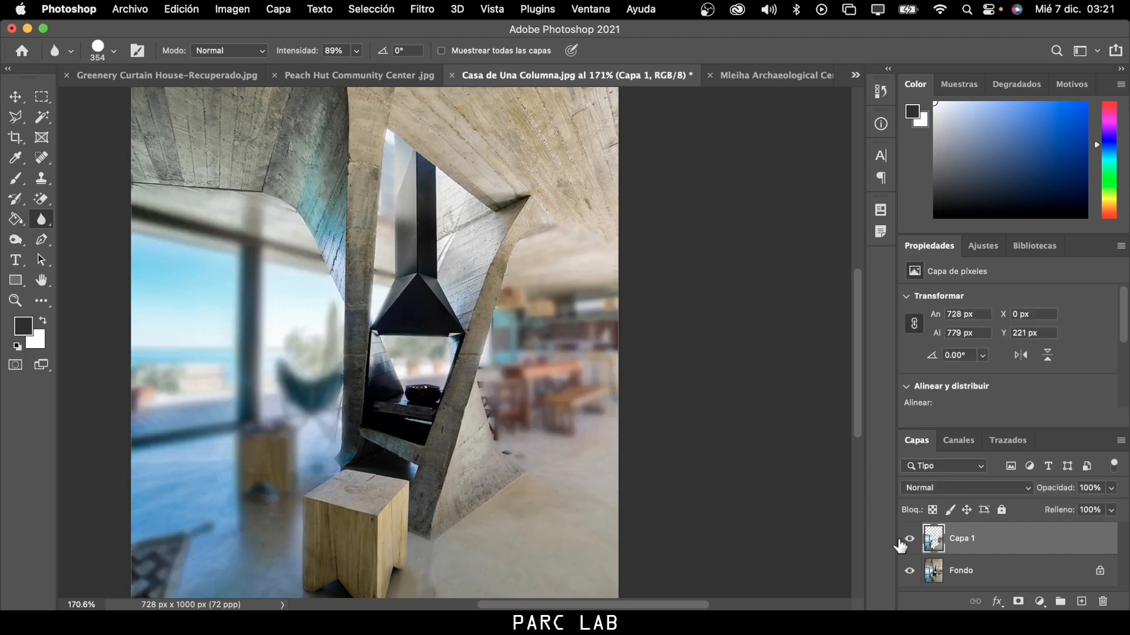
Select the foreground wooden stool and some floor around its base with the Polygonal Lasso.
left_click(17, 116)
left_click(344, 469)
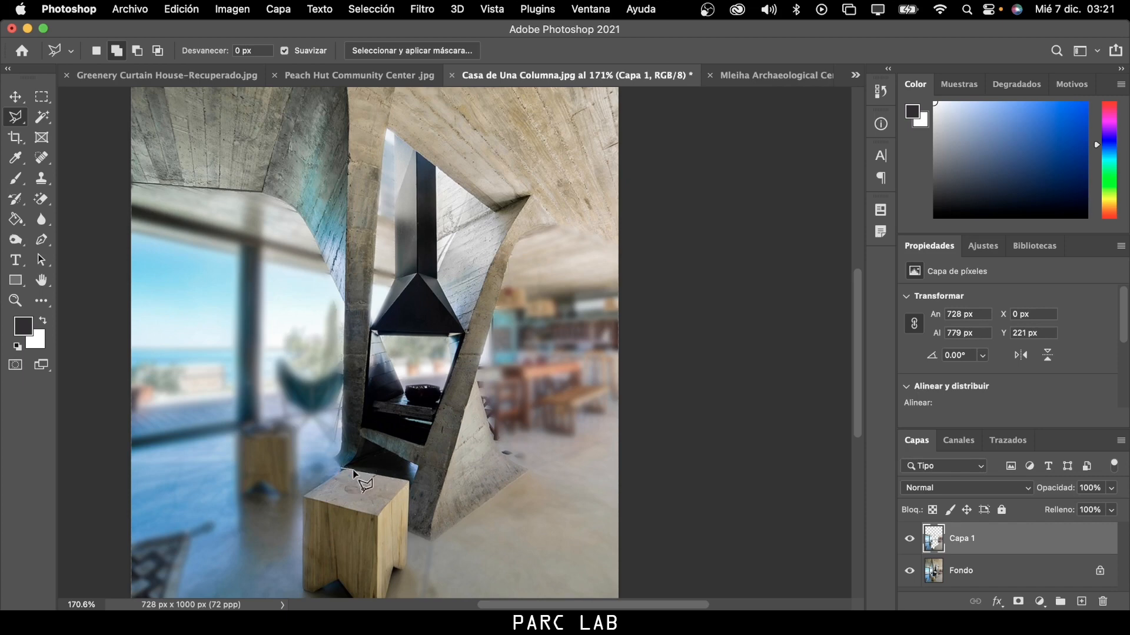
left_click(410, 481)
key("Escape")
left_click(339, 470)
left_click(410, 481)
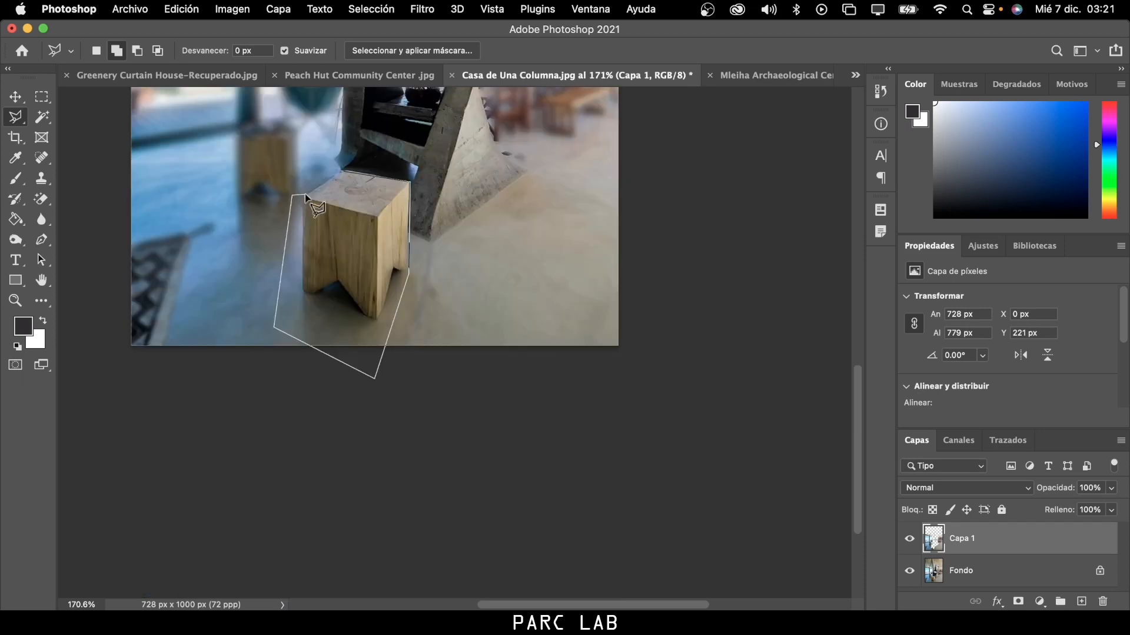
left_click(305, 196)
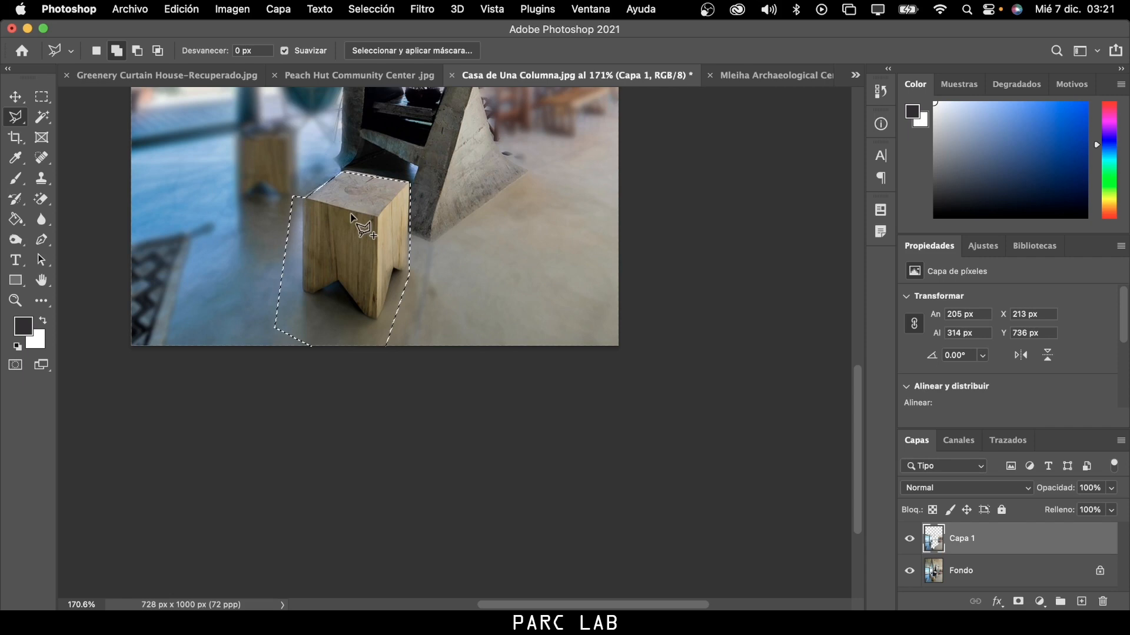
Copy the selected stool from the Fondo layer to a new layer and blur it with the 354 px brush at 89% intensity.
scroll(351, 218, "up", 3)
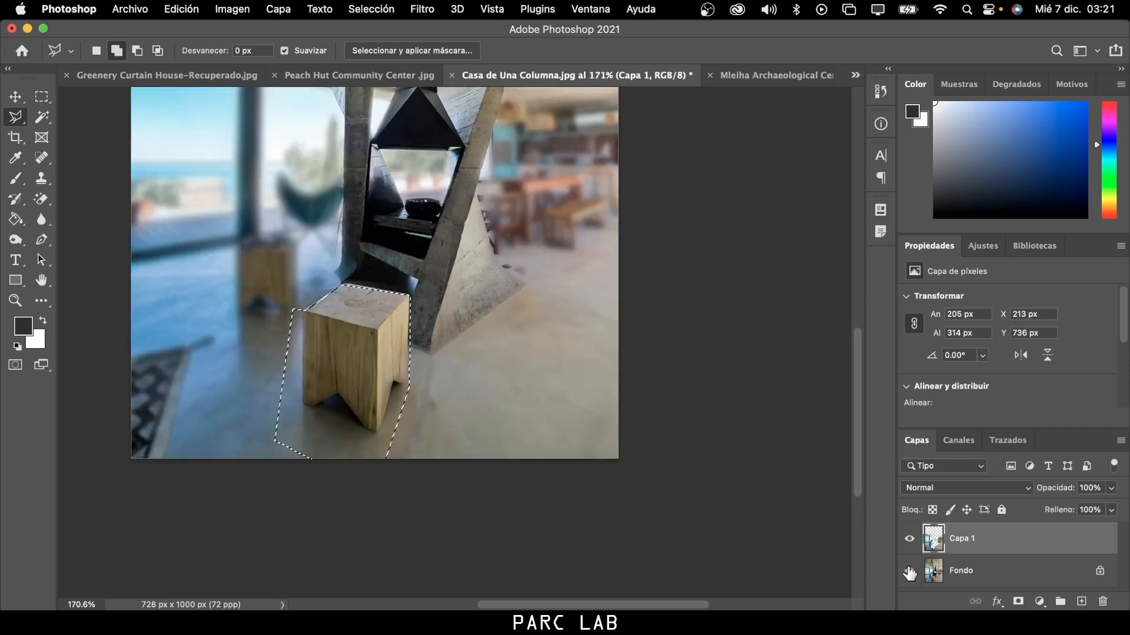
left_click(947, 572)
key("super+j")
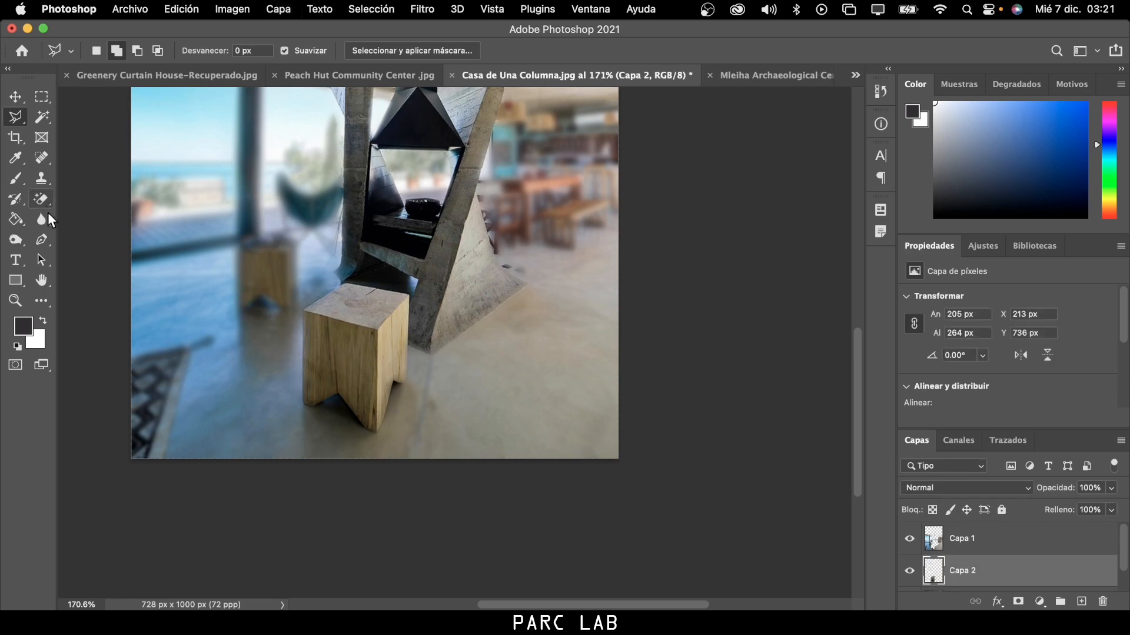
left_click(50, 222)
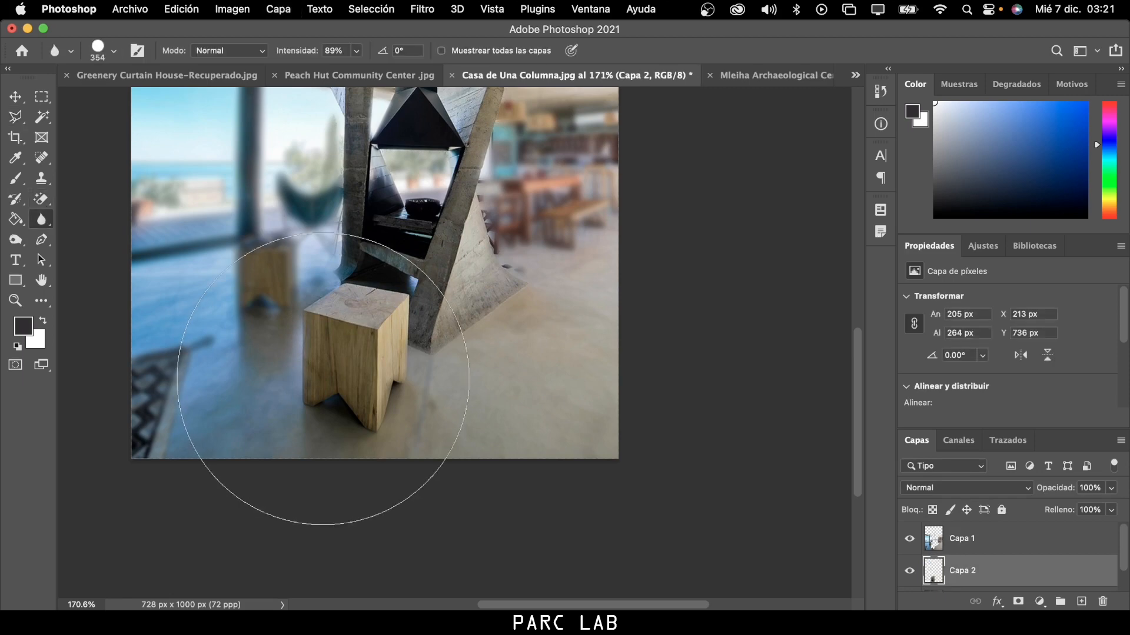
mouse_move(337, 381)
left_mouse_down()
mouse_move(365, 357)
mouse_move(346, 347)
left_mouse_up()
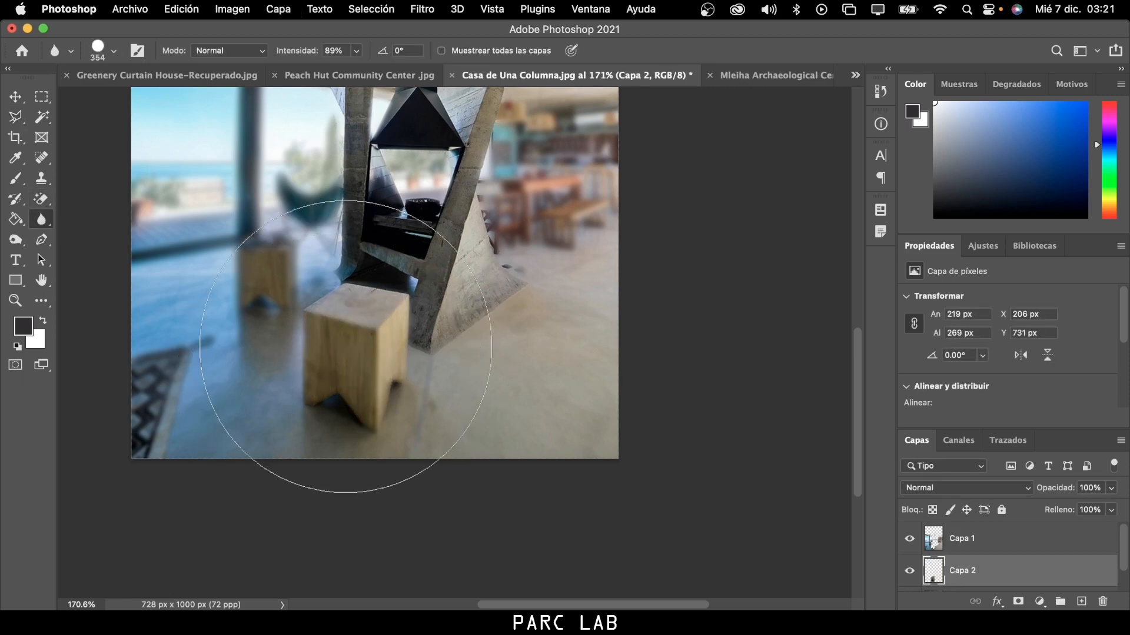
Merge the blurred stool layer with Capa 1.
left_click(977, 544, "shift")
right_click(977, 545)
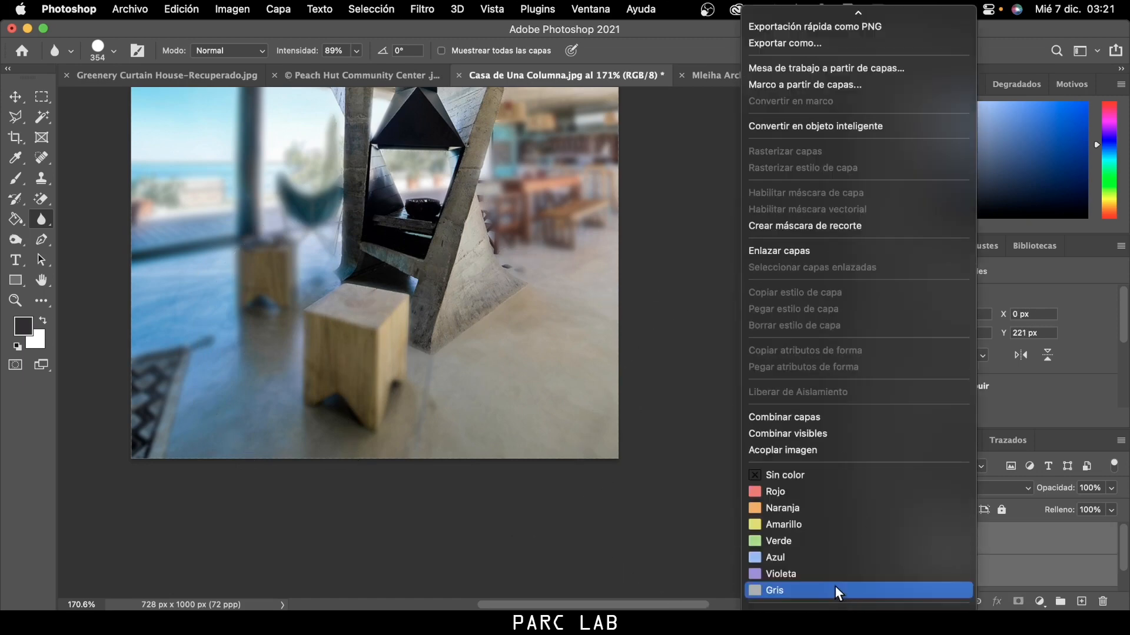
left_click(808, 422)
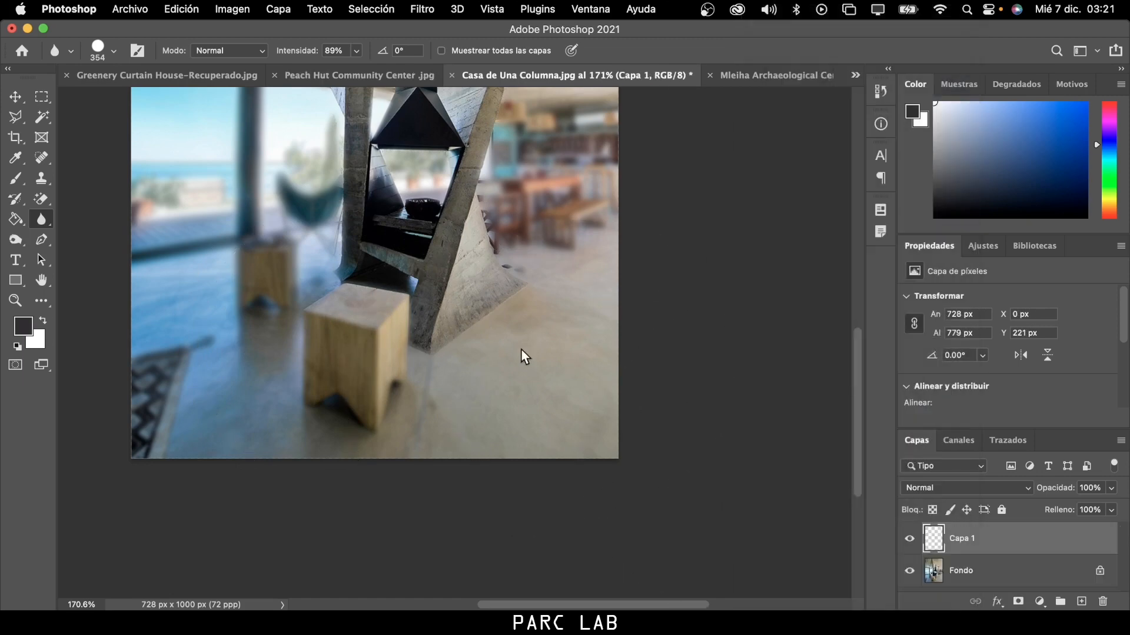
Compare the whole photo with and without the blurred stool and background by toggling Capa 1's visibility.
scroll(455, 324, "down", 3)
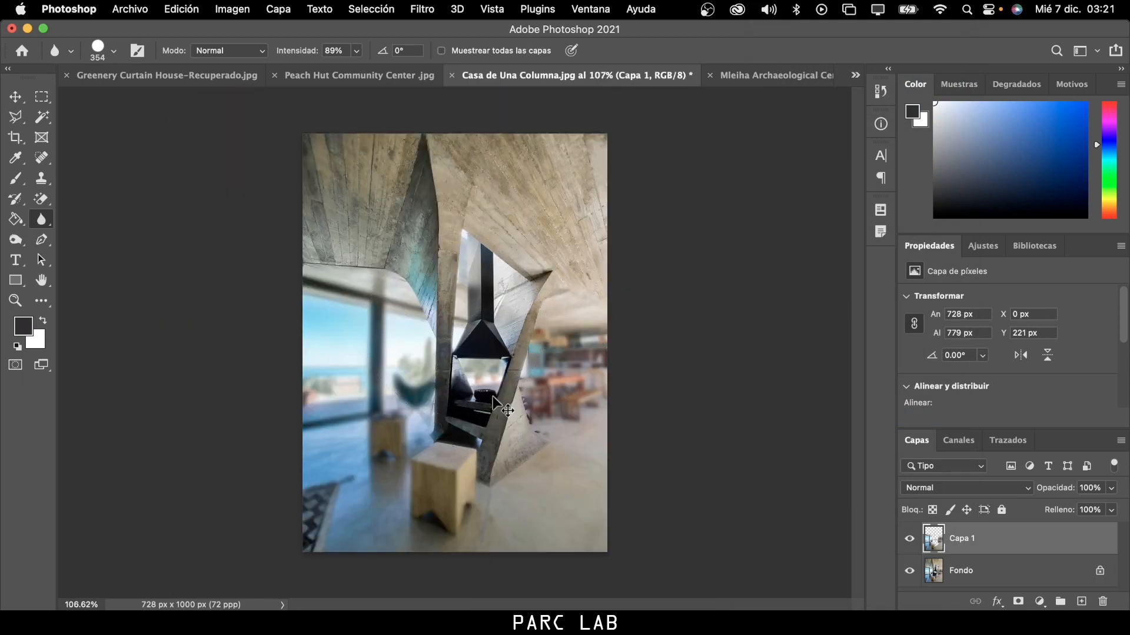
scroll(497, 396, "up", 3)
scroll(497, 396, "down", 3)
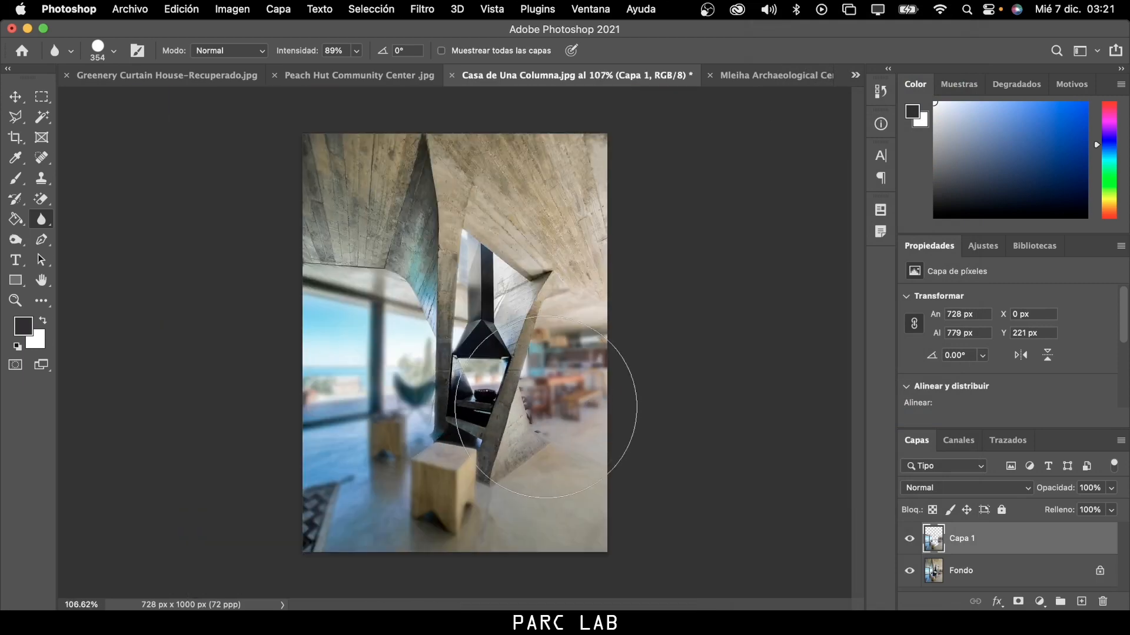
left_click(917, 540)
left_click(916, 540)
left_click(917, 540)
left_click(917, 541)
left_click(917, 541)
left_click(912, 540)
Switch to Mleiha Archaeological Centre.jpg, duplicate the Fondo layer and hide the original.
left_click(768, 72)
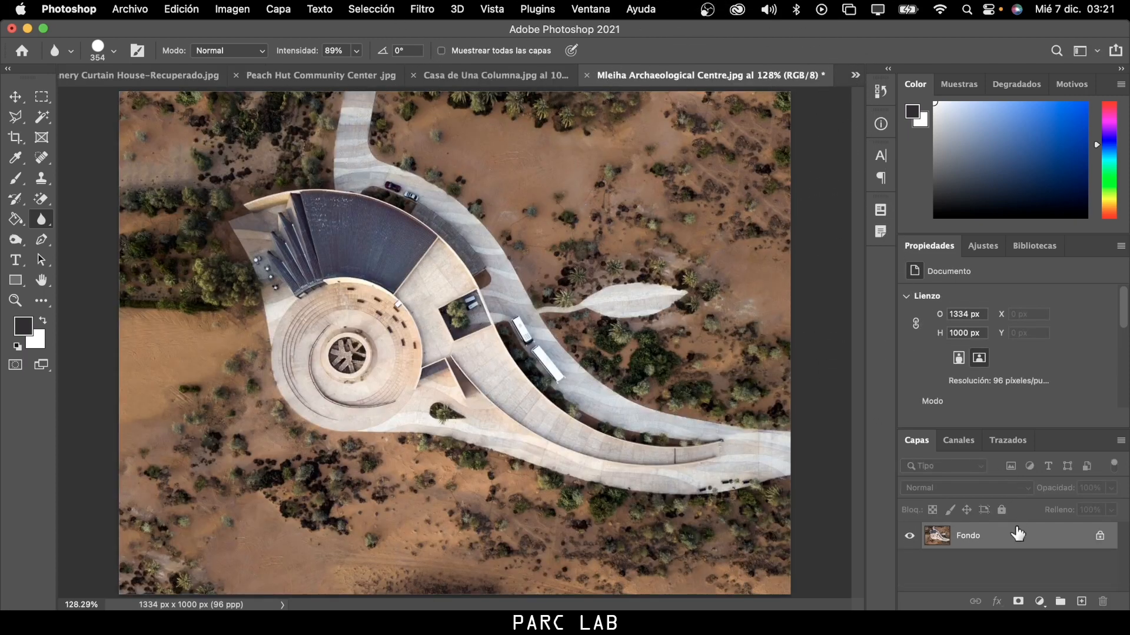
key("super+j")
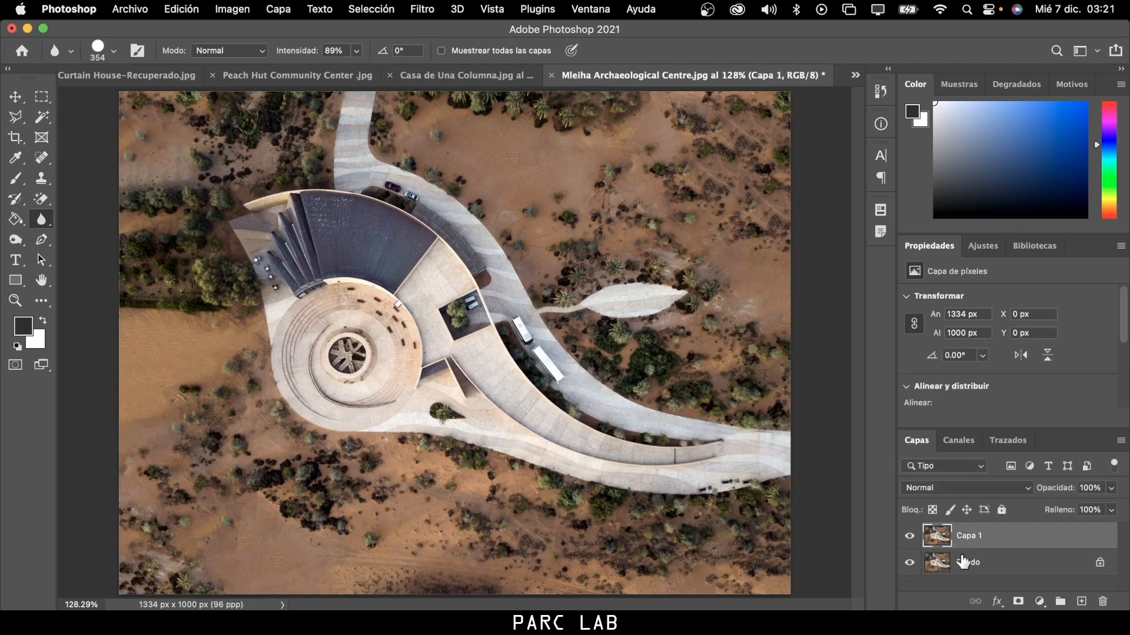
left_click(910, 562)
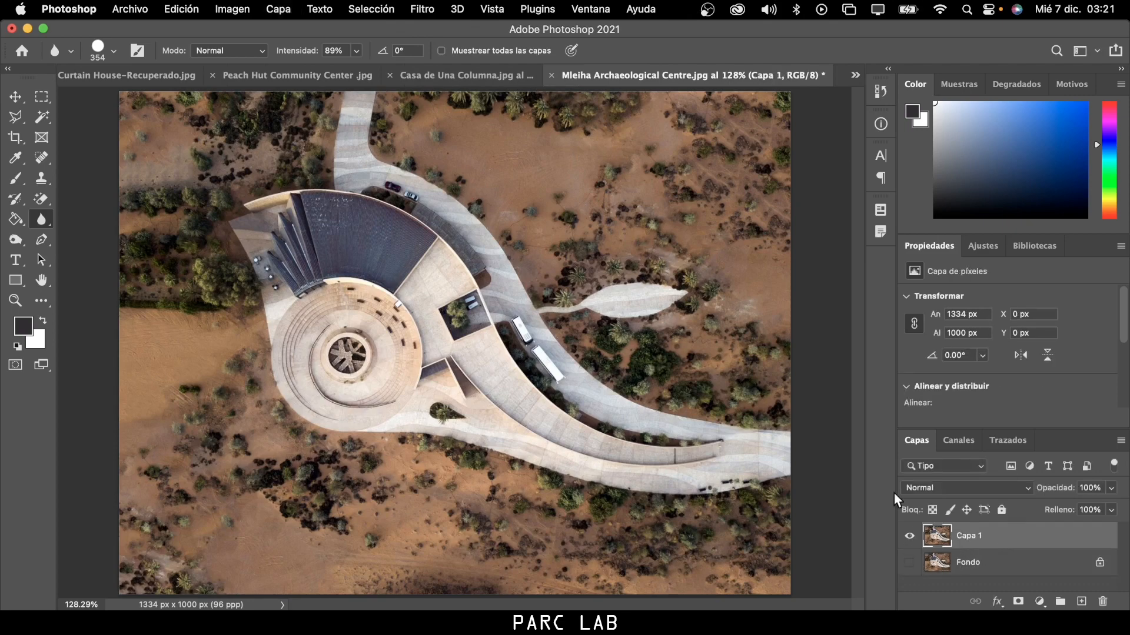
Select the building on Capa 1 with Select Subject and add its missing upper-left corner with the Polygonal Lasso.
left_click(392, 14)
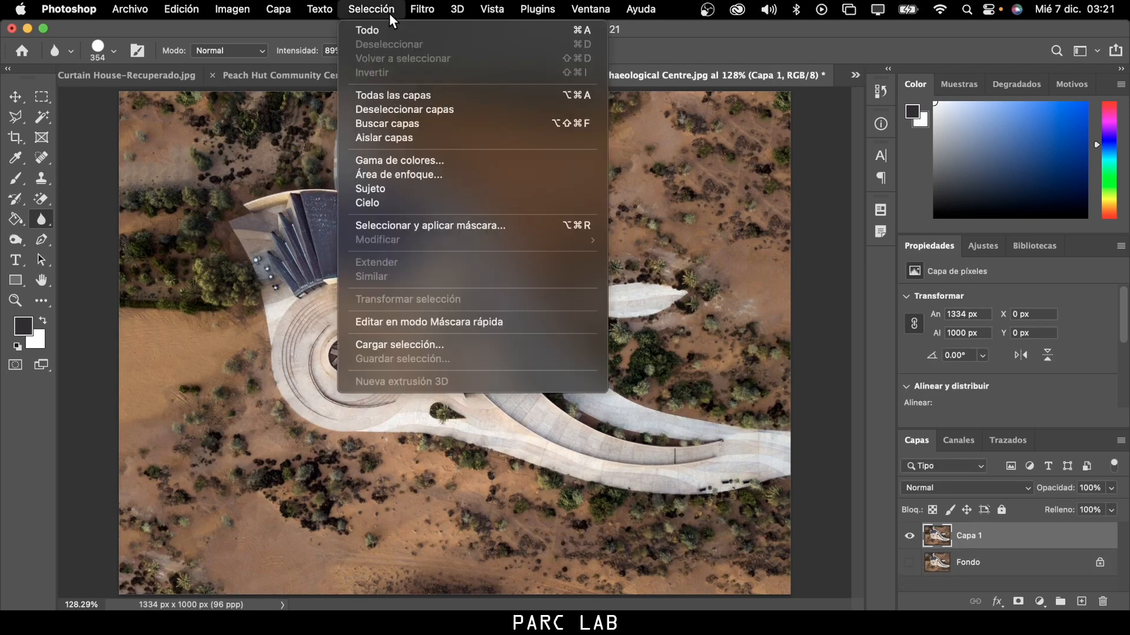
left_click(397, 190)
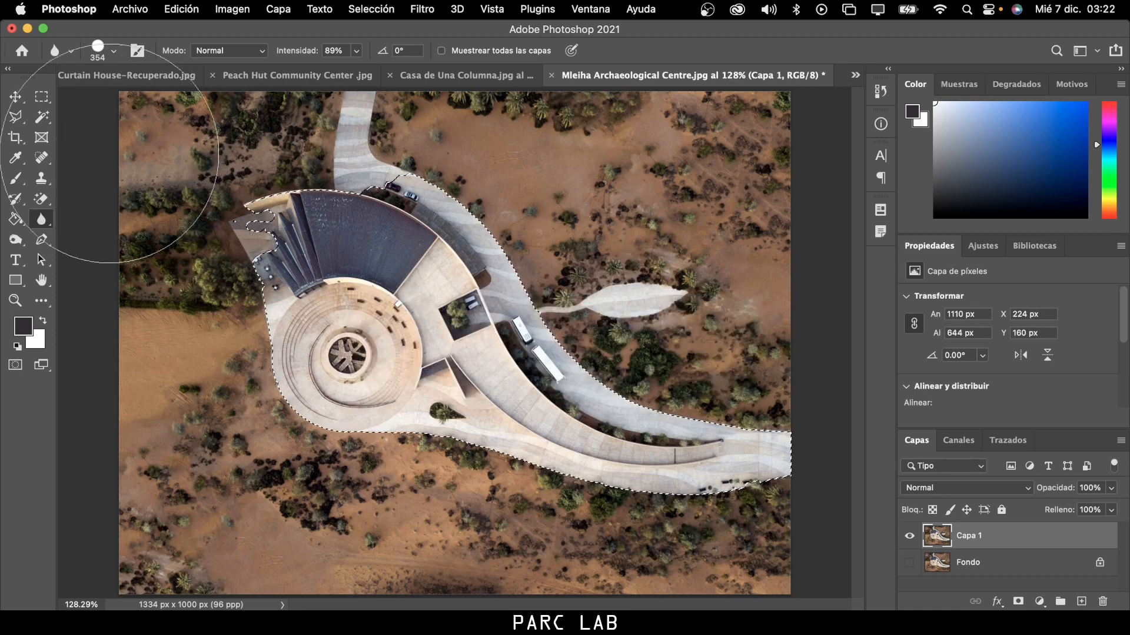
left_click(15, 117)
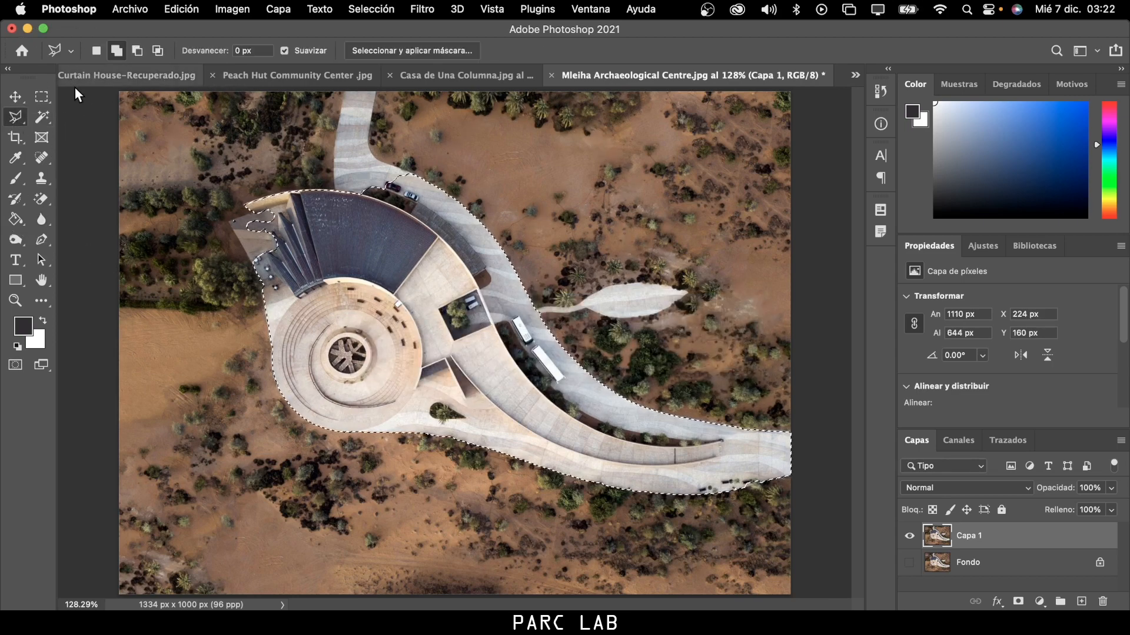
left_click(131, 53)
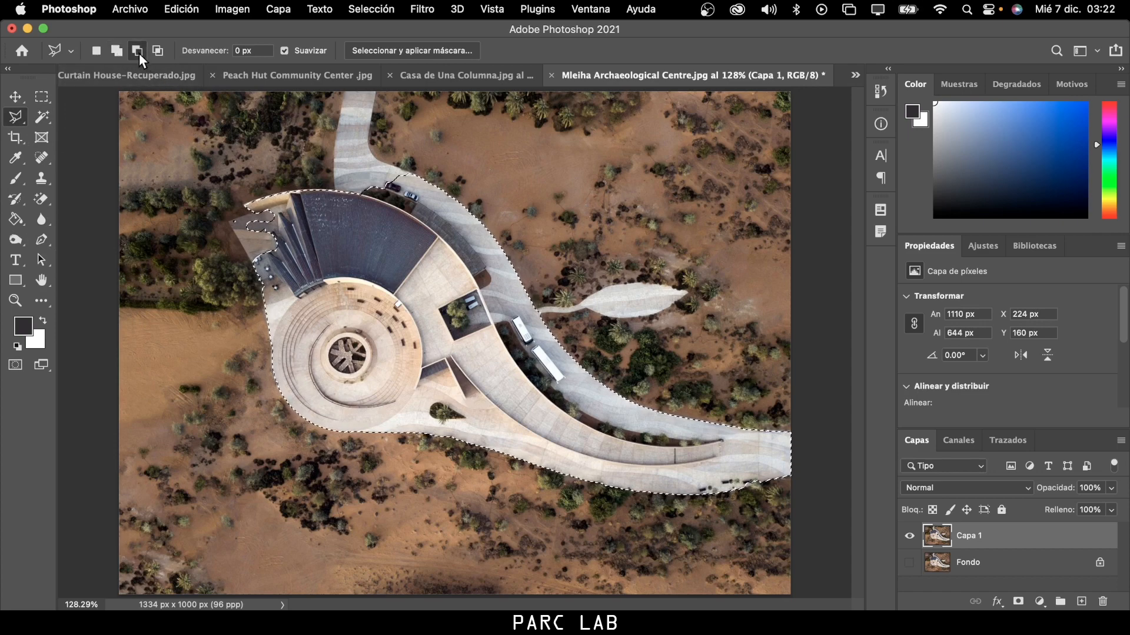
left_click(117, 51)
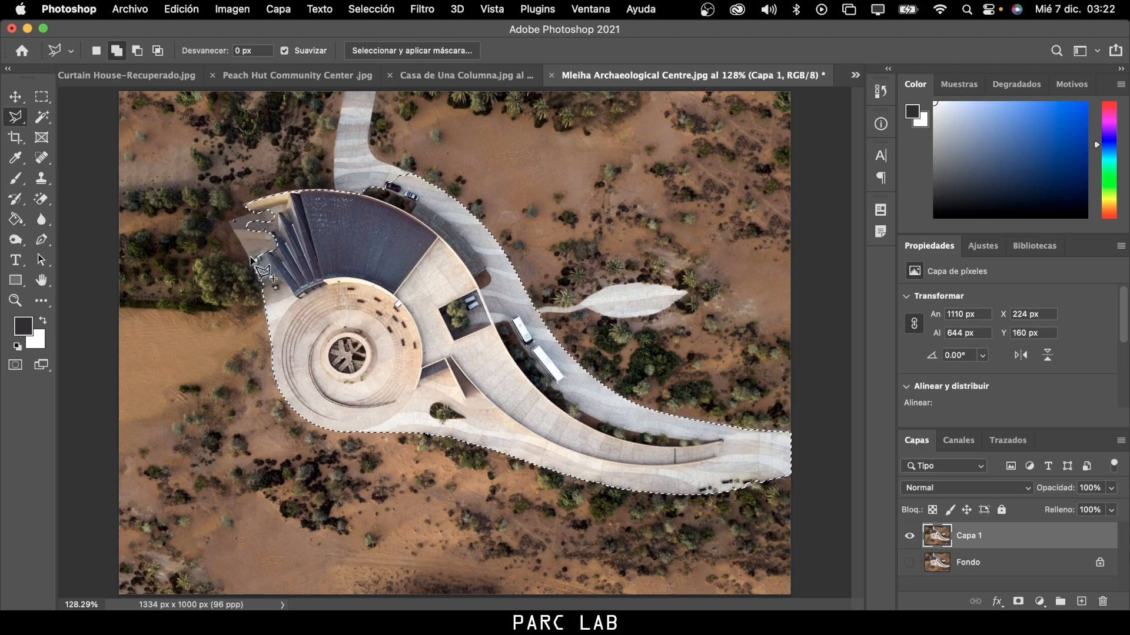
left_click(228, 222)
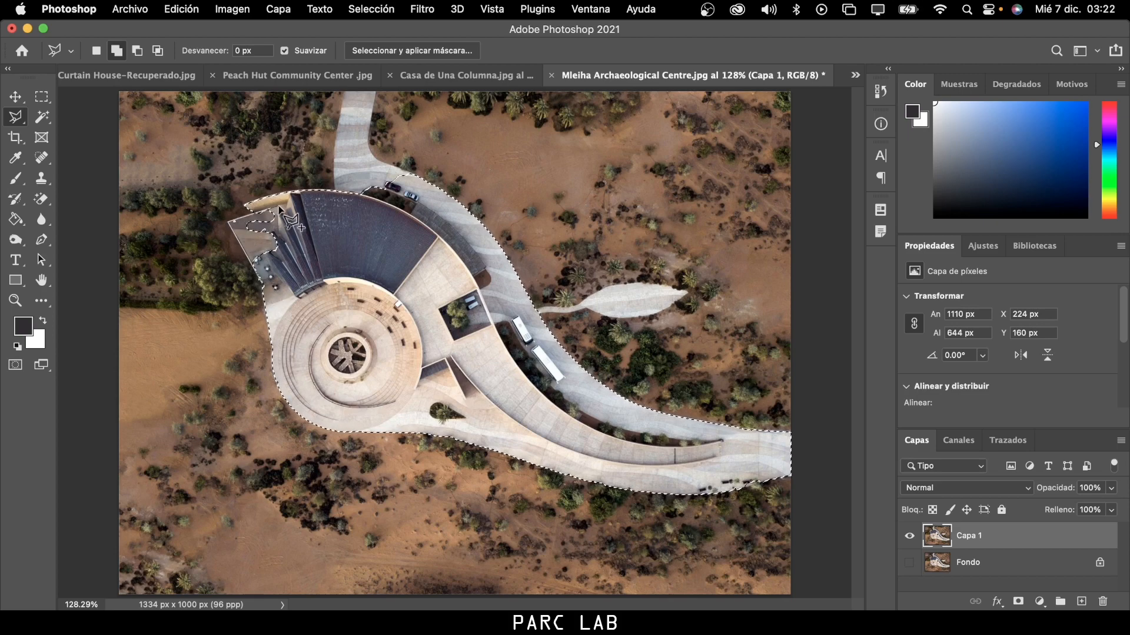
double_click(268, 287)
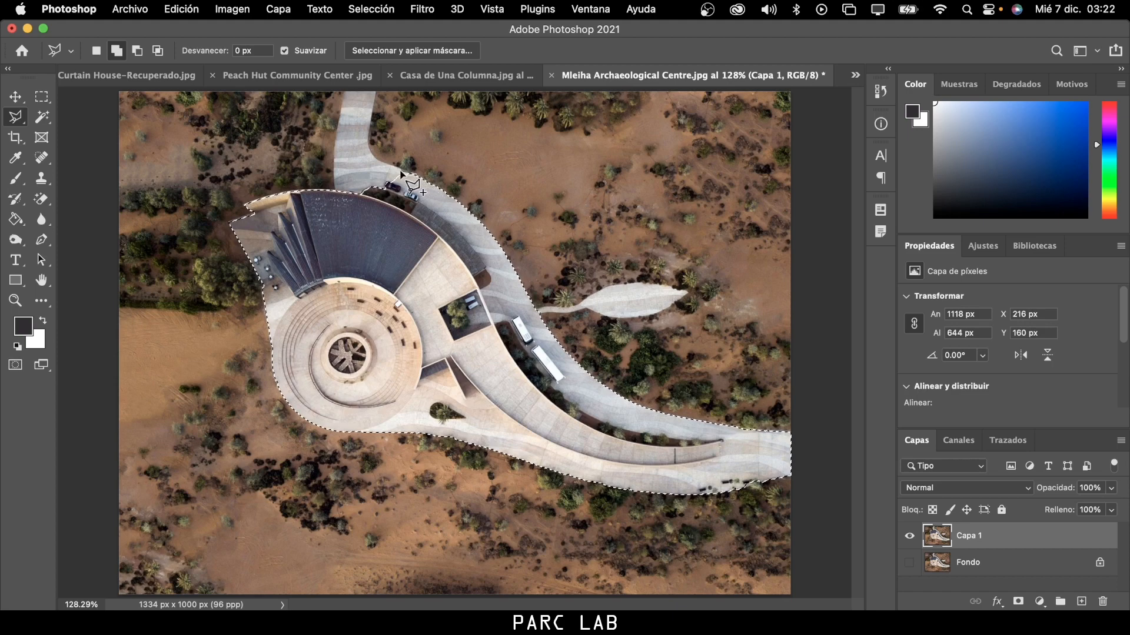
Add the road stretch leading up to the image's top edge to the selection with the Polygonal Lasso.
left_click(372, 150)
left_click(369, 137)
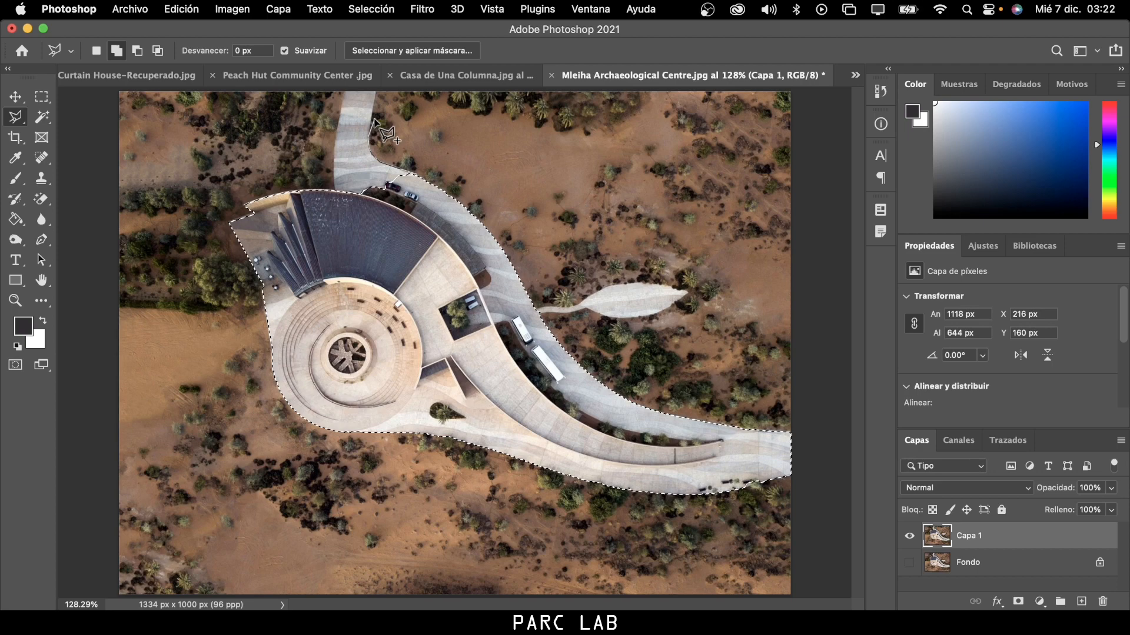
left_click(378, 90)
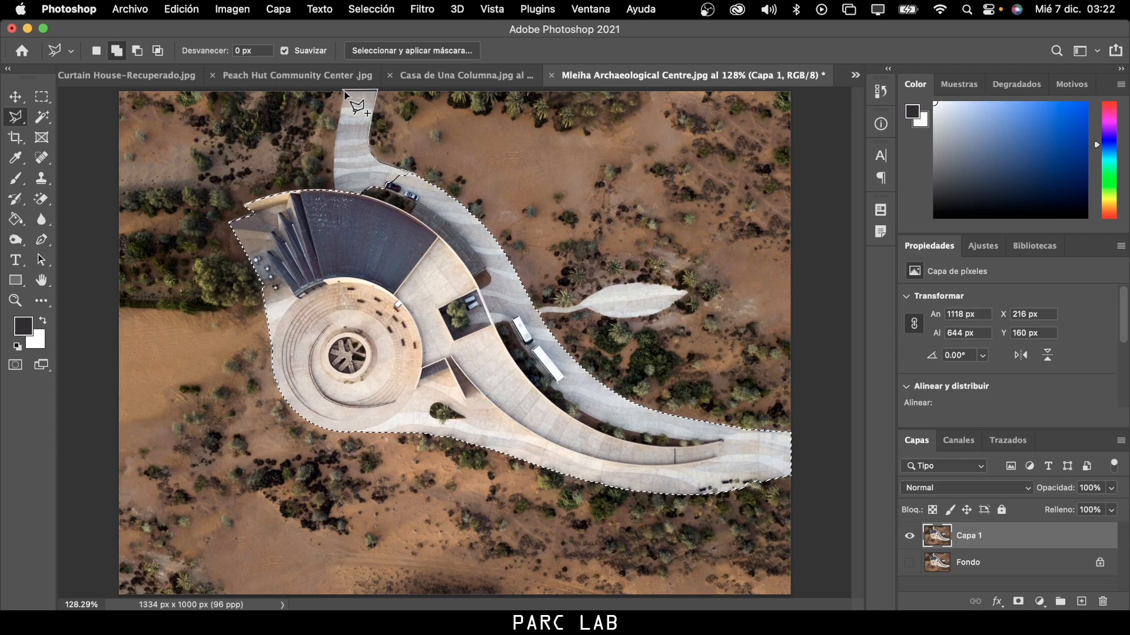
left_click(344, 91)
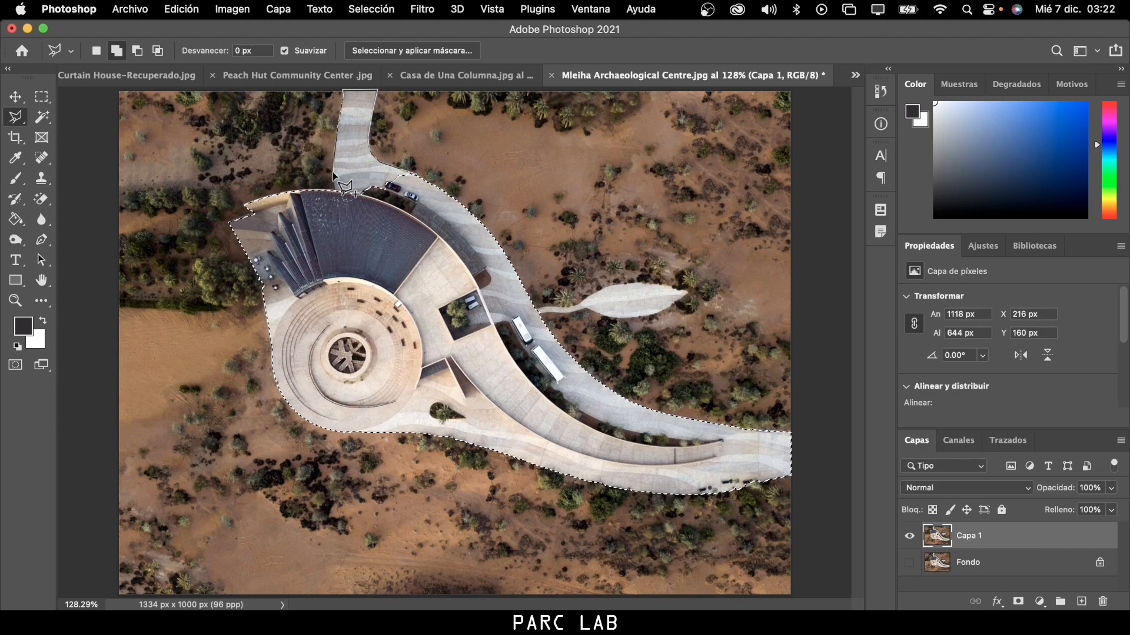
double_click(333, 175)
Copy the selected building and road from Capa 1 to a new layer.
scroll(618, 464, "down", 5)
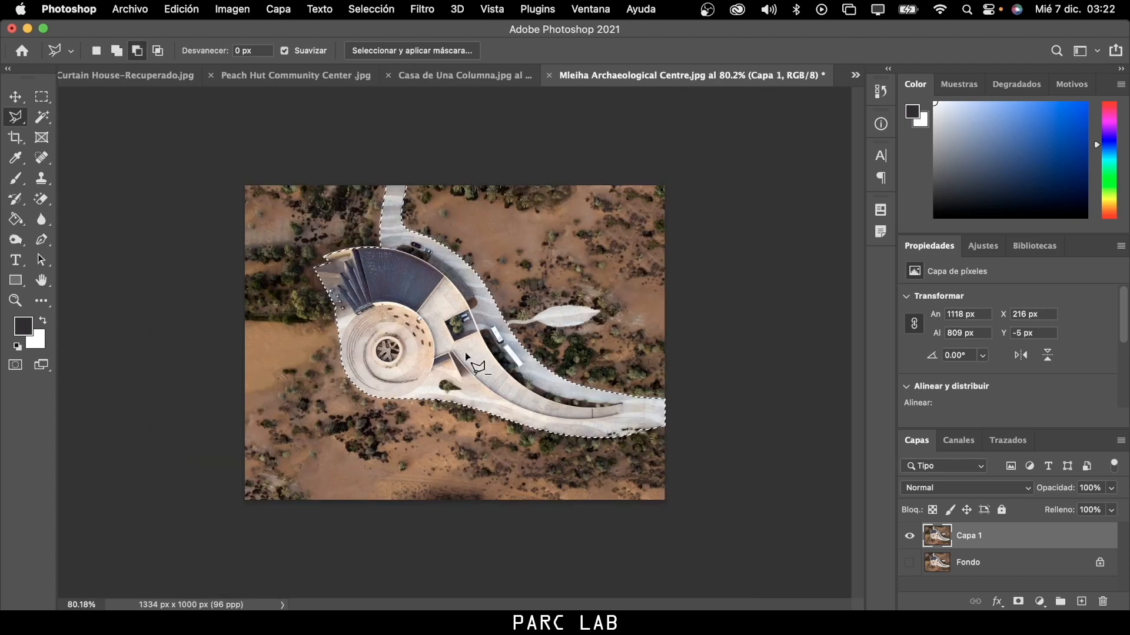
scroll(624, 432, "up", 5)
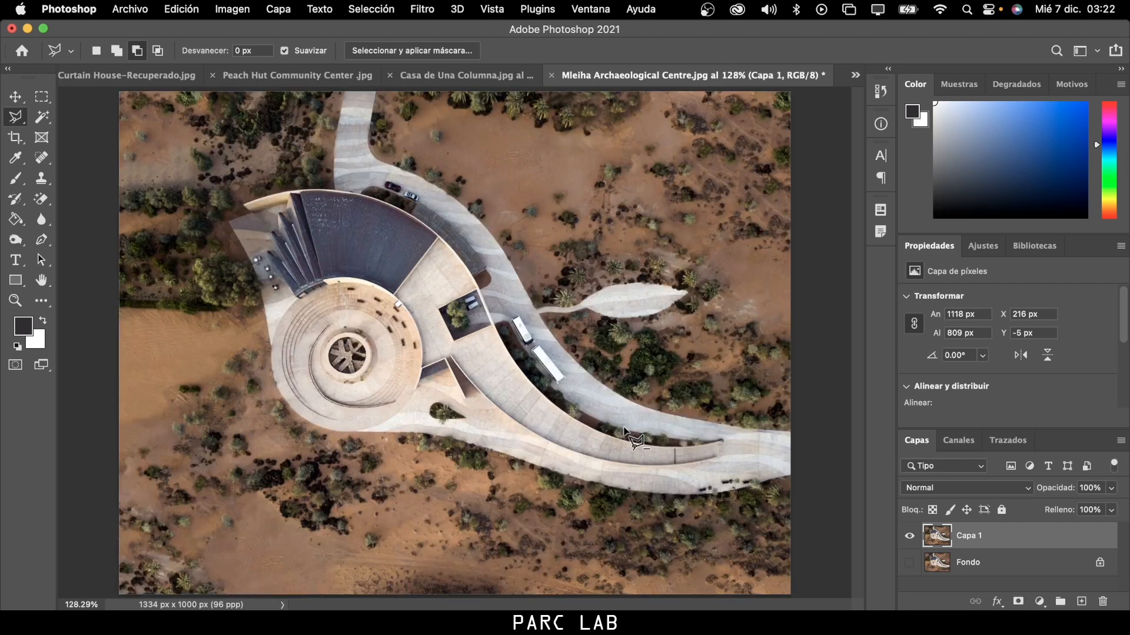
scroll(625, 428, "down", 5)
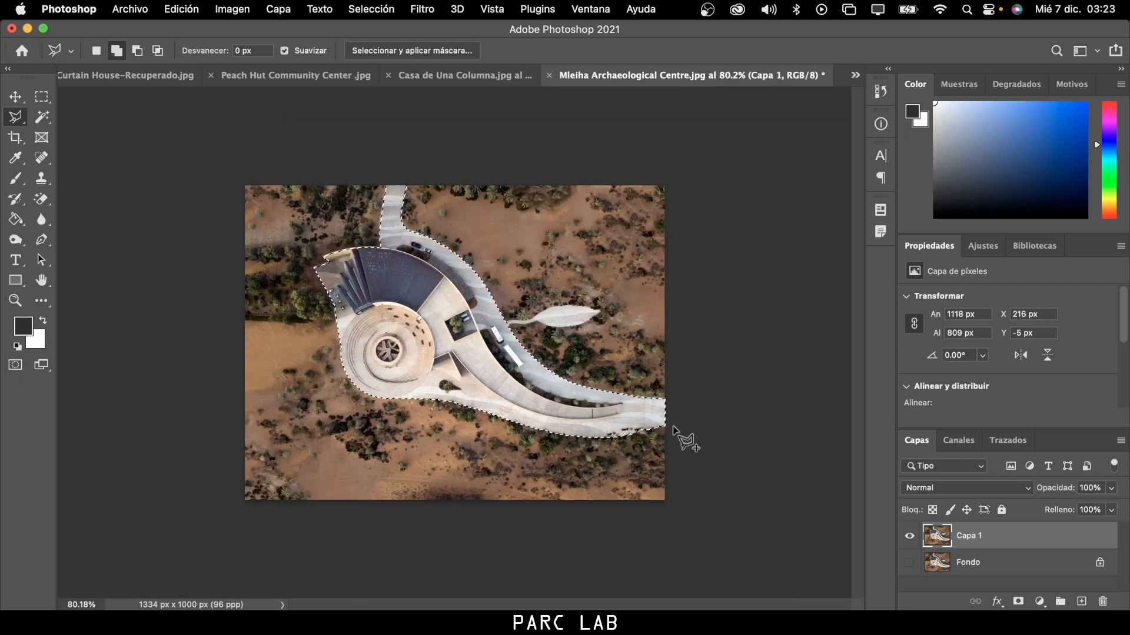
right_click(434, 332)
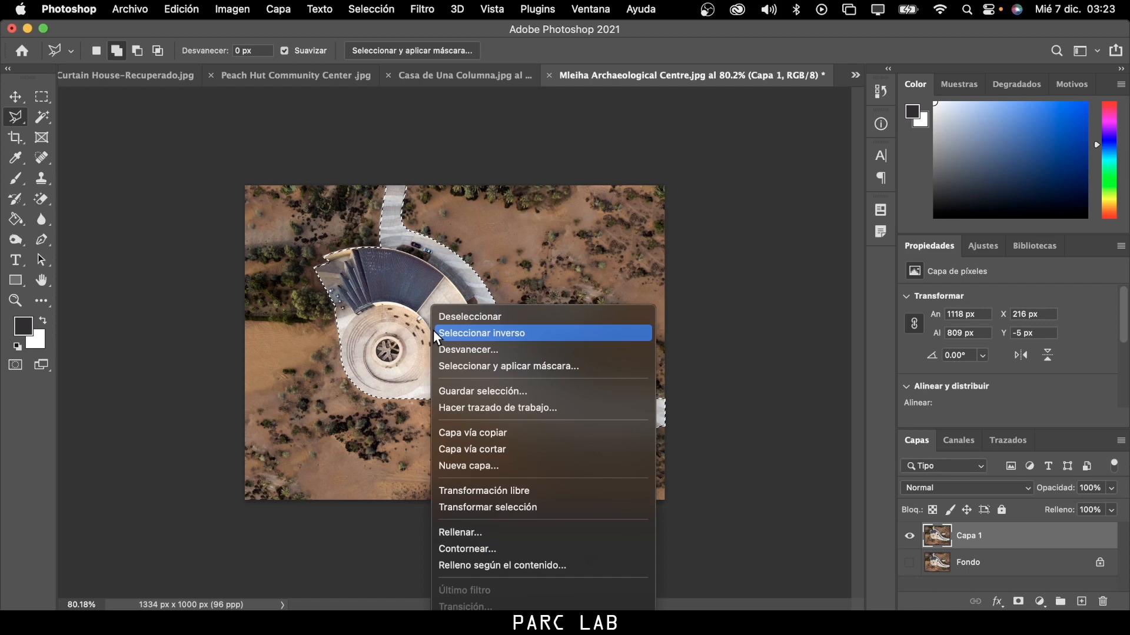
left_click(465, 333)
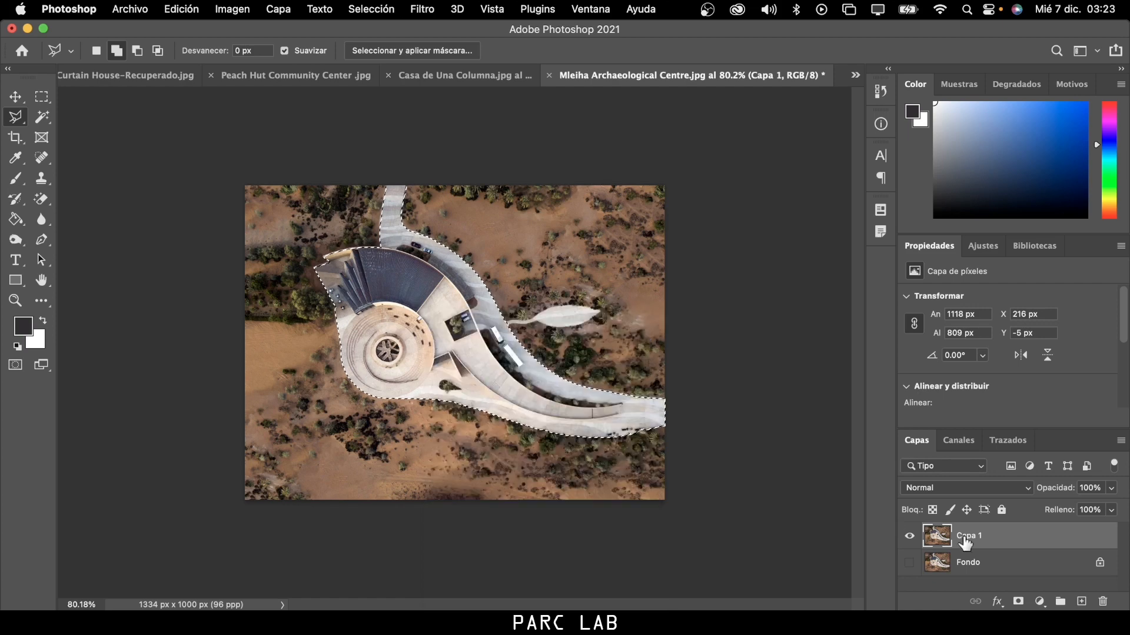
key("super+j")
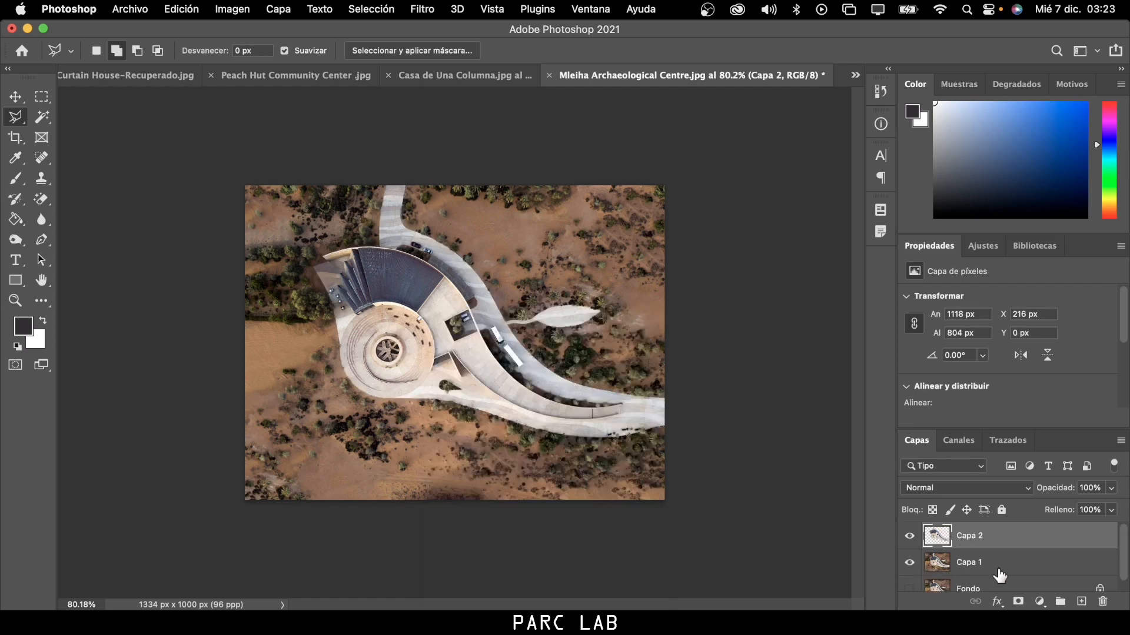
Blur Capa 1 beneath the building copy with the 354 px Blur brush at 89% intensity.
left_click(998, 573)
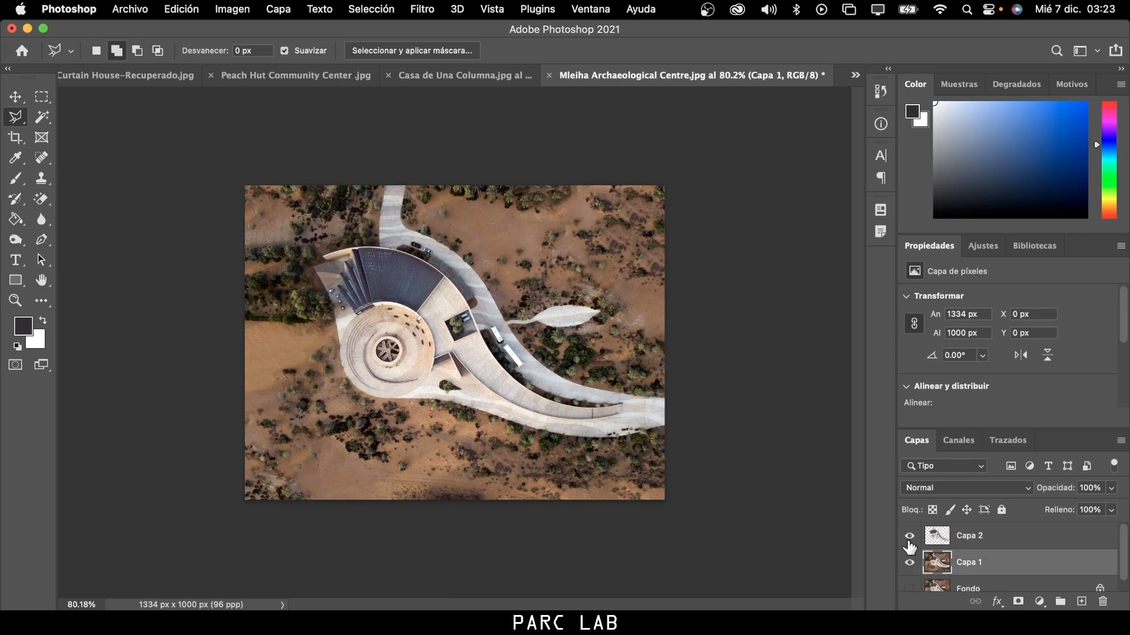
left_click(41, 219)
left_click(83, 222)
mouse_move(293, 246)
left_mouse_down()
mouse_move(313, 232)
mouse_move(291, 227)
mouse_move(321, 219)
mouse_move(404, 250)
mouse_move(319, 338)
mouse_move(308, 382)
mouse_move(334, 444)
mouse_move(572, 451)
mouse_move(564, 362)
left_mouse_up()
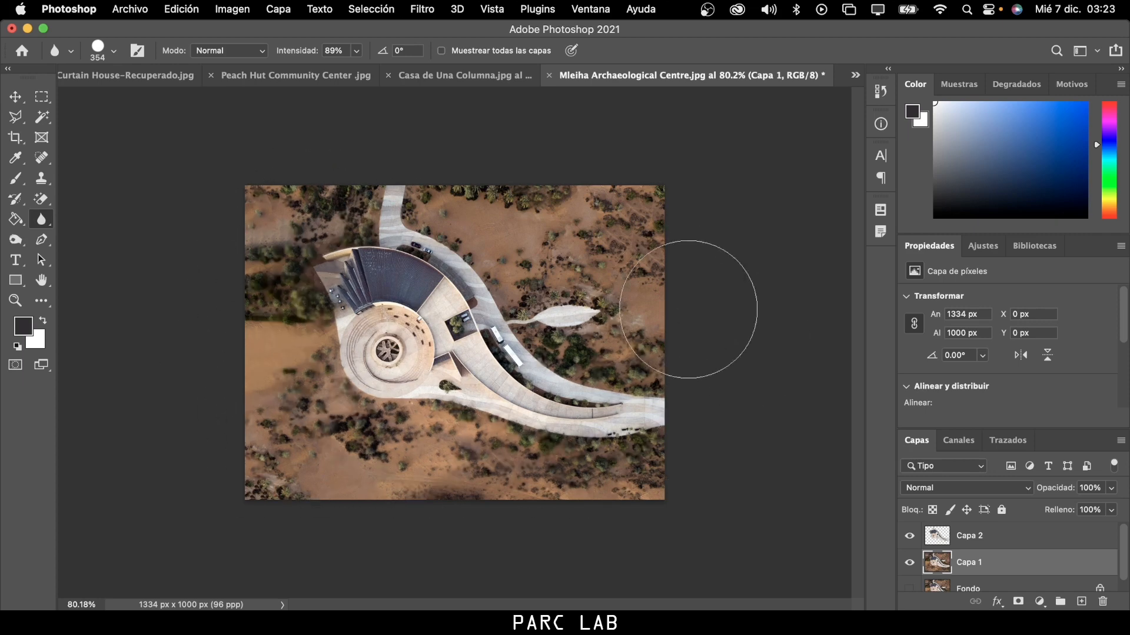
Hide Capa 2 and blur Capa 1 more strongly across the image with a 459 px brush at 100% intensity.
left_click(910, 535)
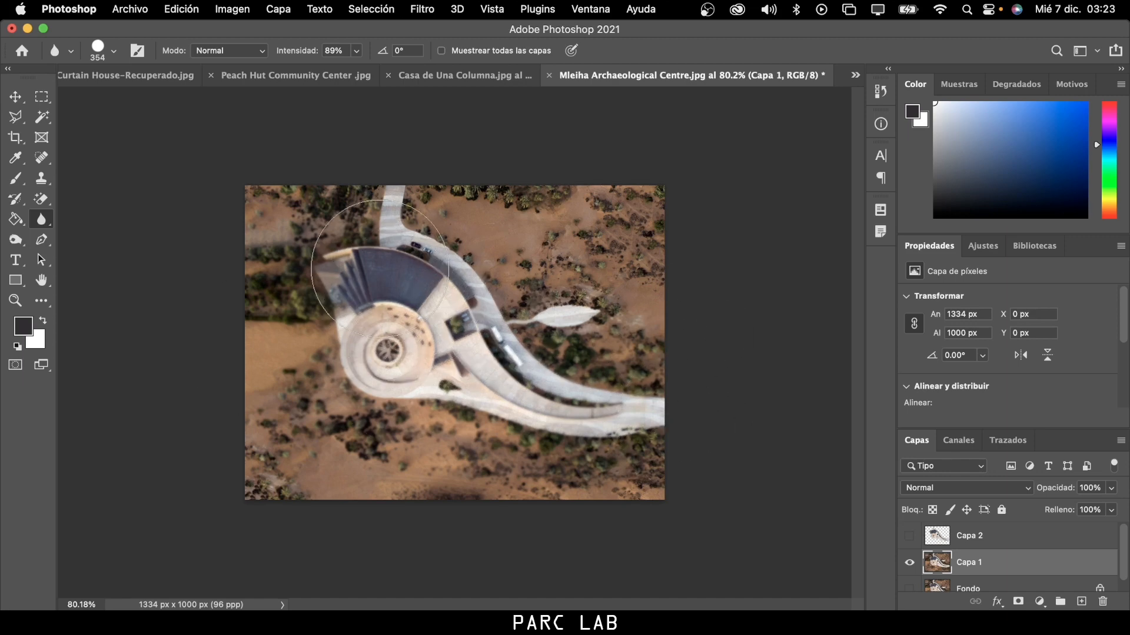
left_click(356, 51)
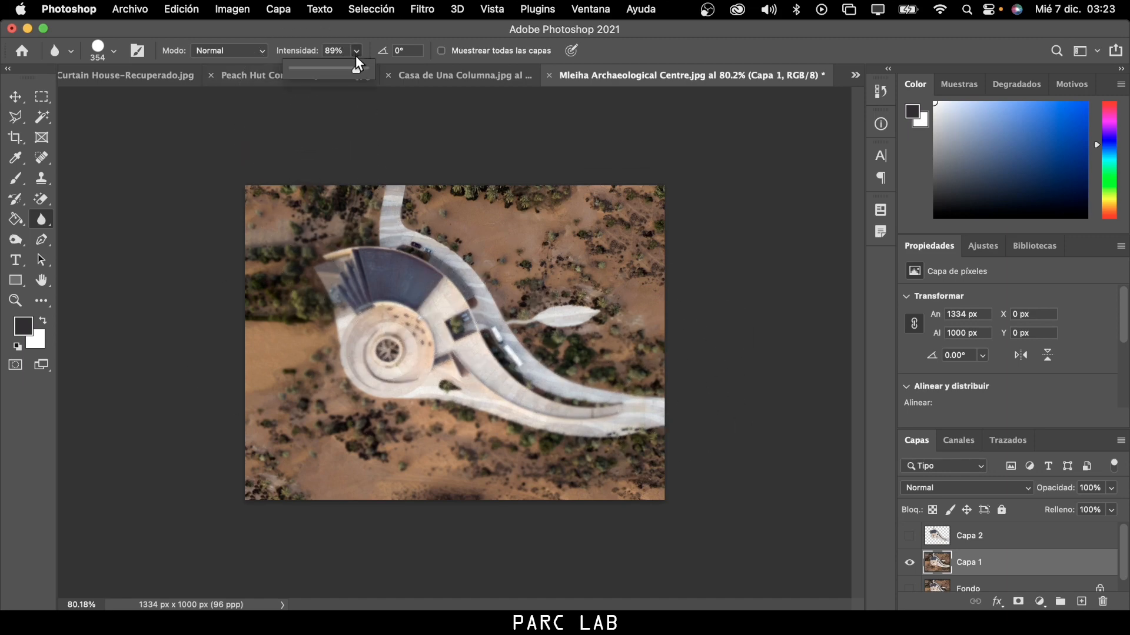
left_click(114, 56)
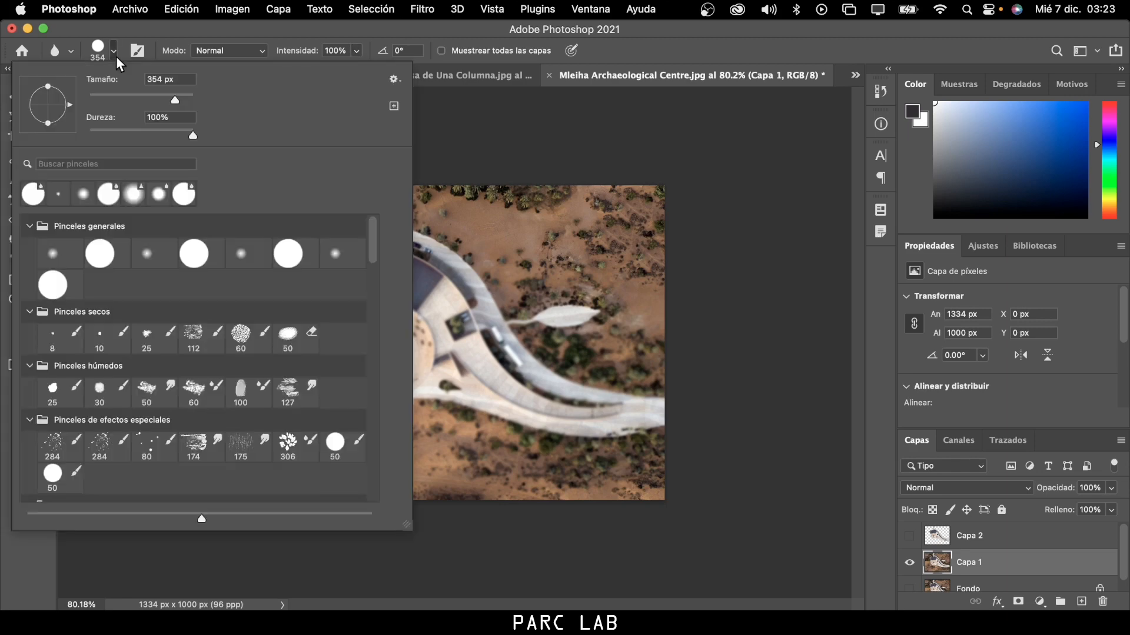
left_click_drag(177, 98, 181, 100)
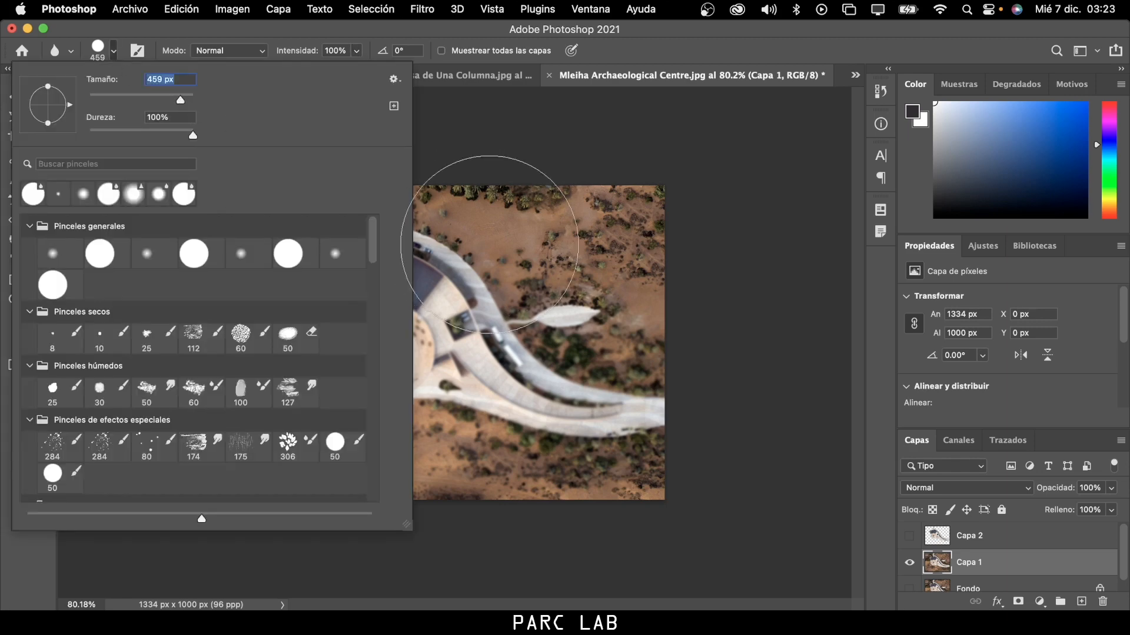
left_click(506, 229)
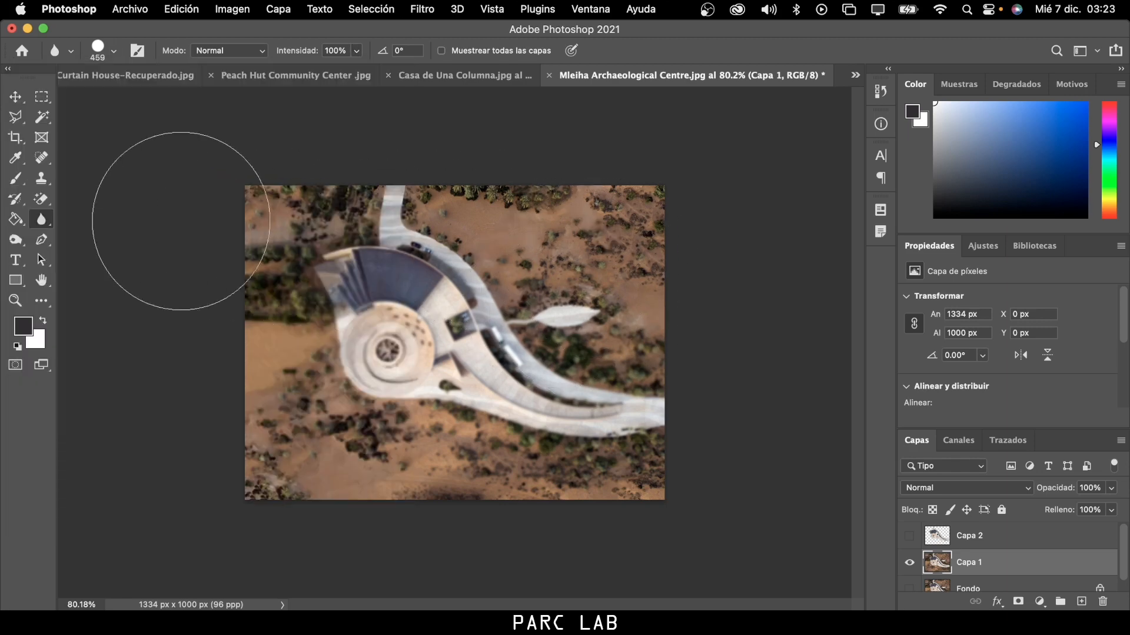
left_click(42, 220)
left_click(129, 217)
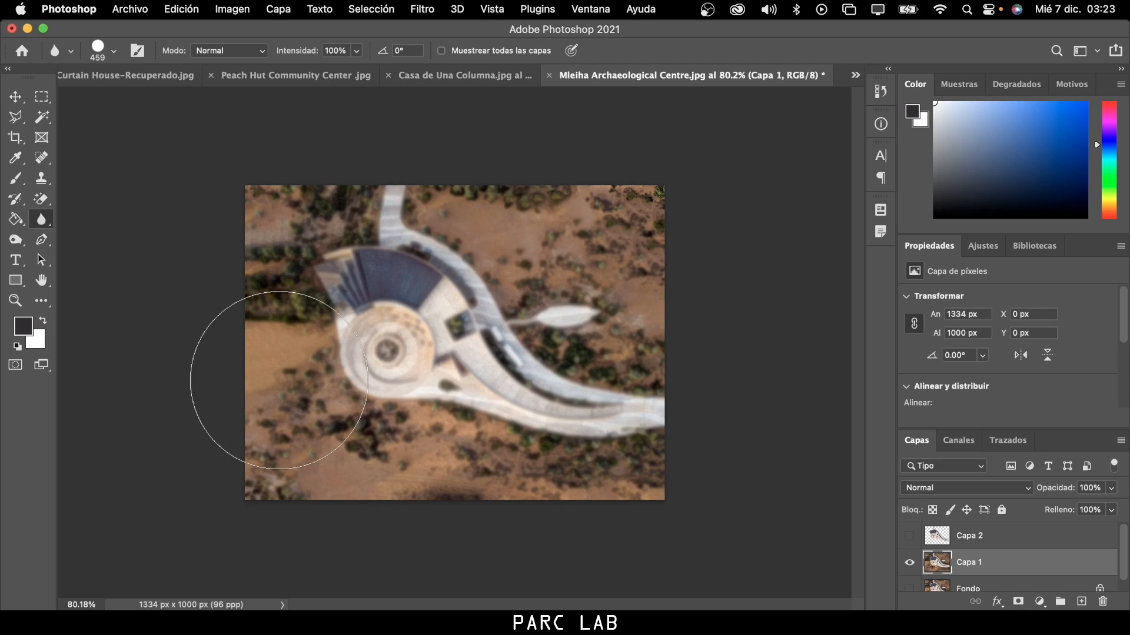
Show Capa 2 again, toggling its visibility to compare the sharp building with the blurred version beneath.
left_click(910, 536)
left_click(909, 537)
left_click(909, 537)
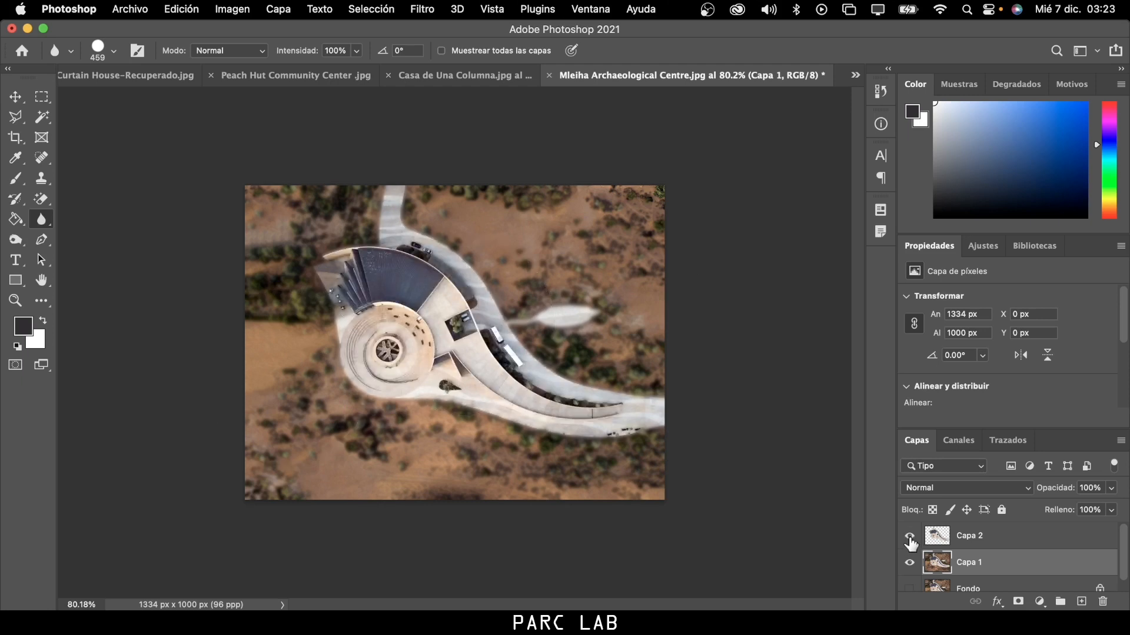